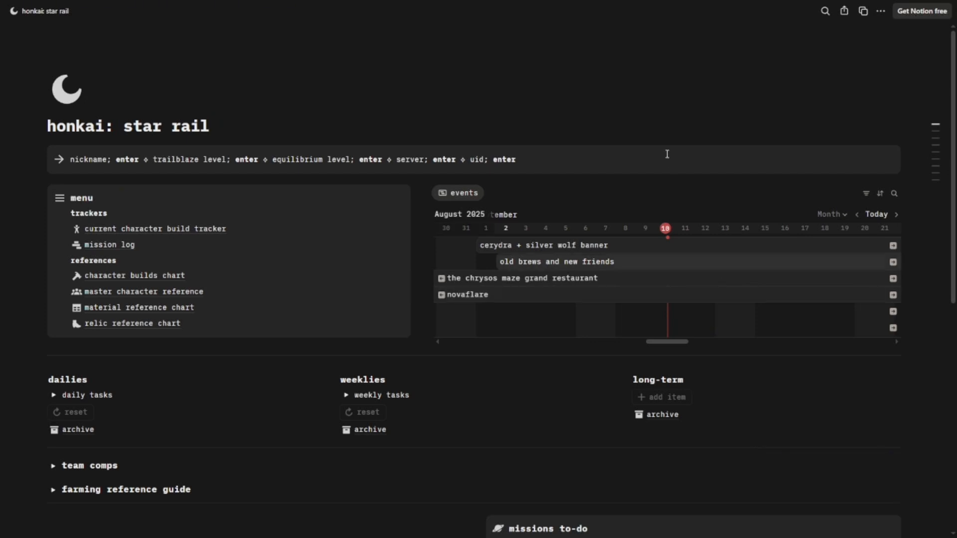
- Look over the honkai: star rail template page, including the events timeline, the daily and weekly tasks, and the team comps section
scroll(666, 154, down, 8)
scroll(648, 157, up, 8)
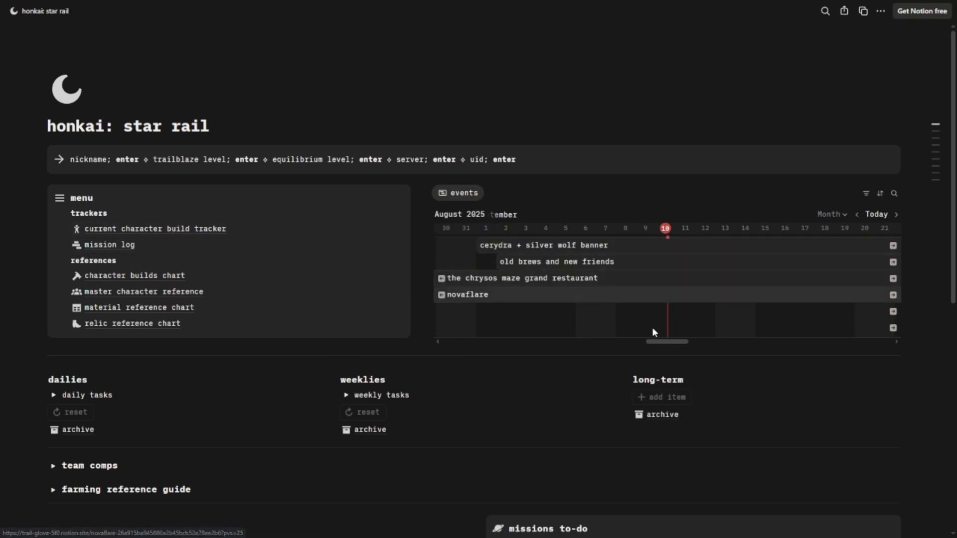
mouse_move(666, 342)
mouse_down()
mouse_move(687, 340)
mouse_move(666, 341)
mouse_up()
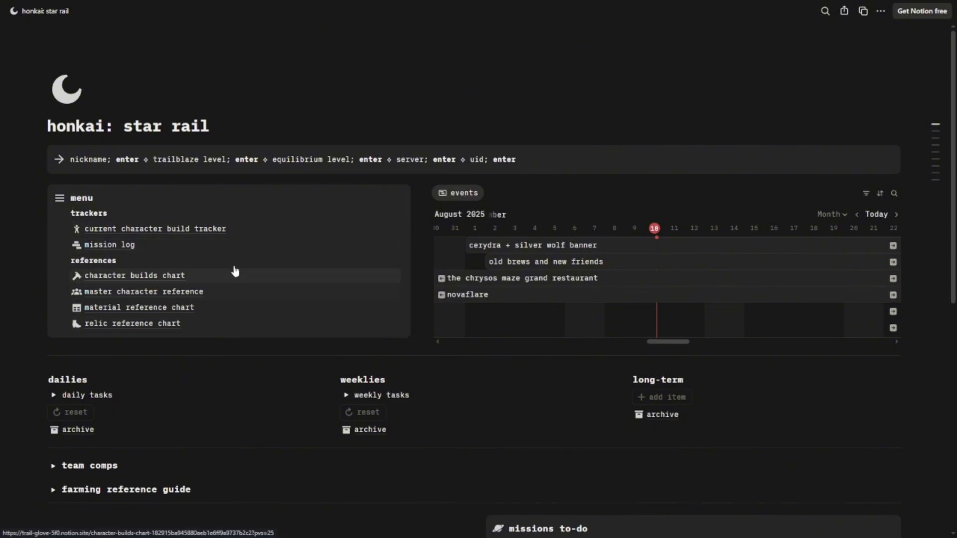
scroll(378, 246, down, 5)
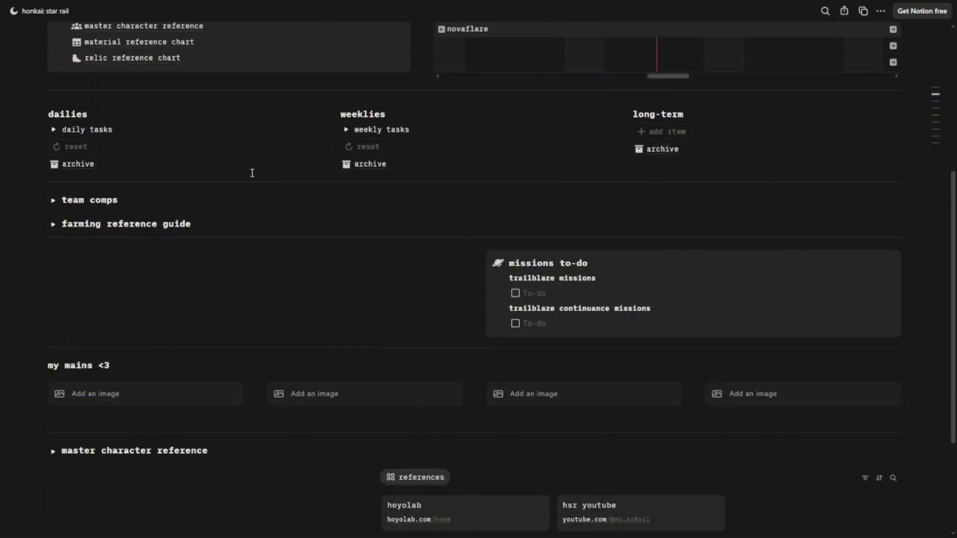
click(344, 131)
click(344, 131)
click(54, 130)
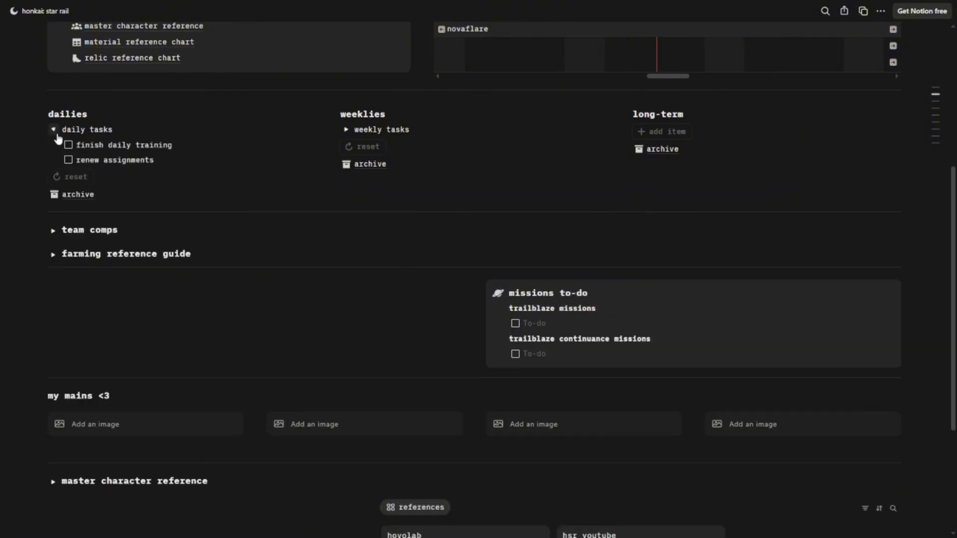
click(54, 130)
click(54, 200)
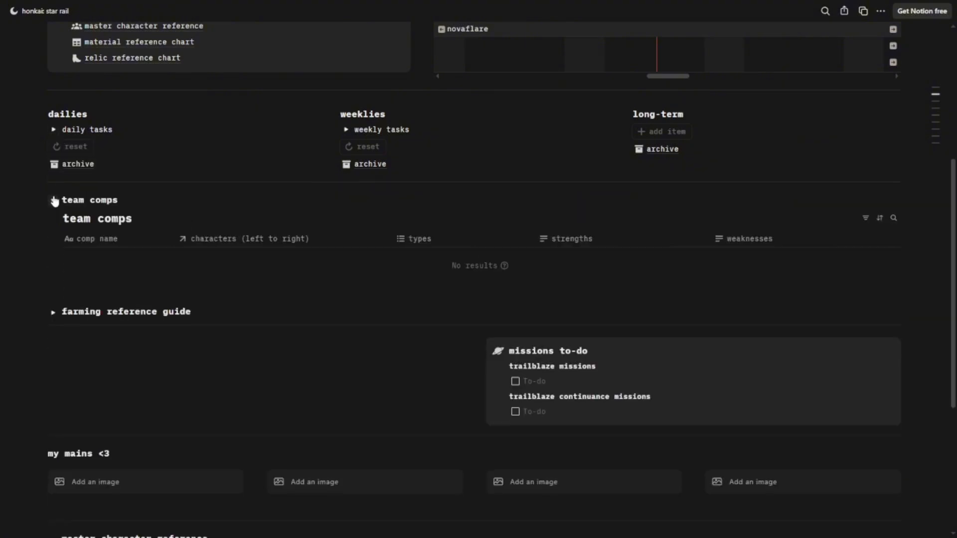
click(53, 200)
scroll(378, 336, down, 3)
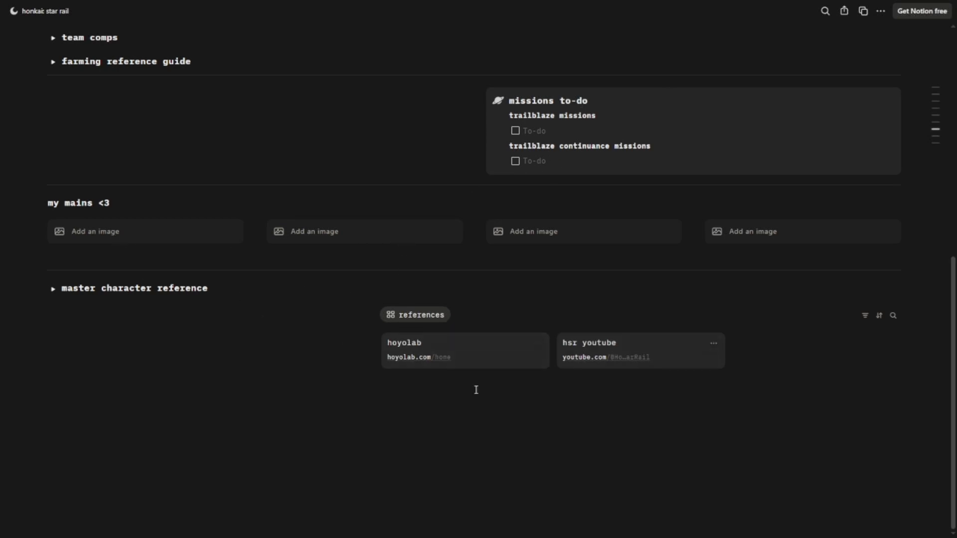
scroll(653, 339, up, 9)
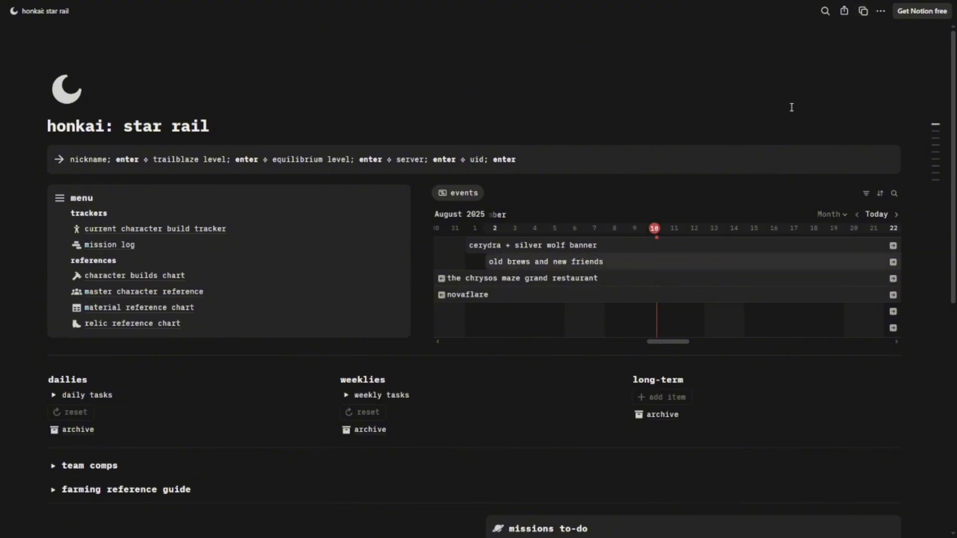
- Duplicate the honkai: star rail template into the private section of the personal workspace
click(865, 12)
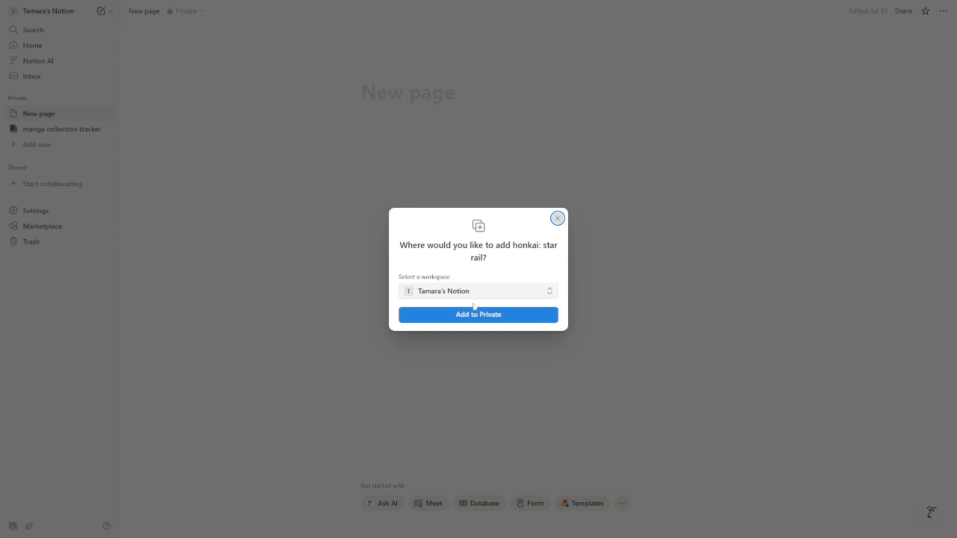
click(468, 317)
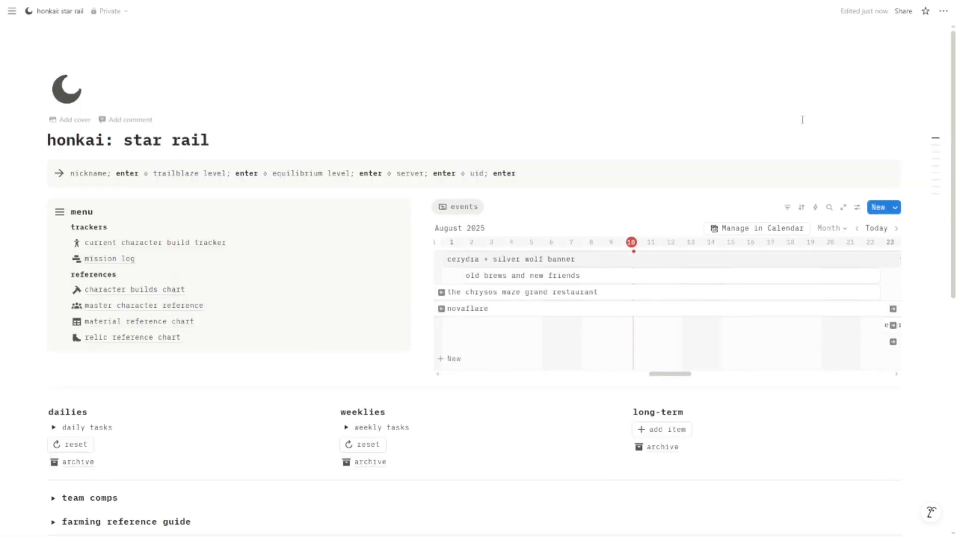
- Fill in the player's nickname and trailblaze level 70 in the profile callout, both in bold
double_click(127, 174)
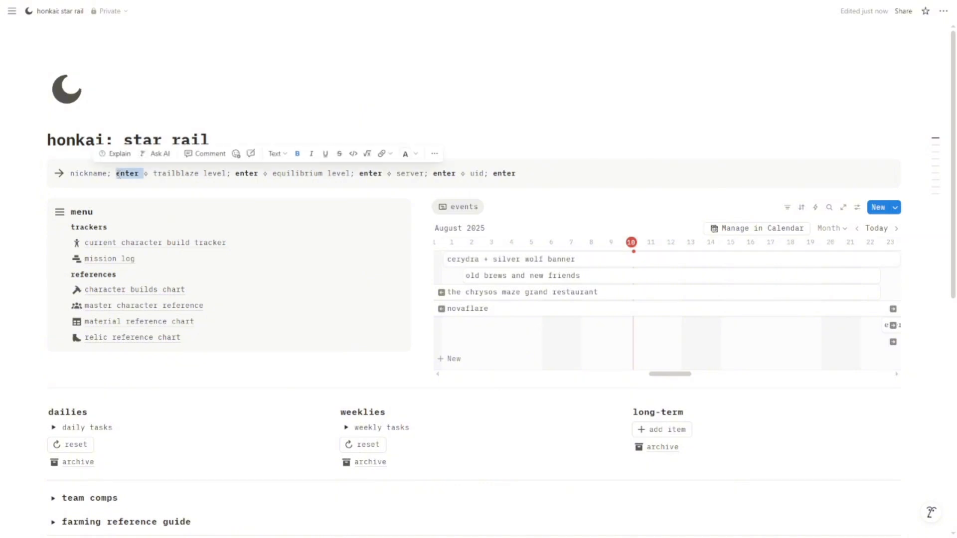
text(ecrnsvr)
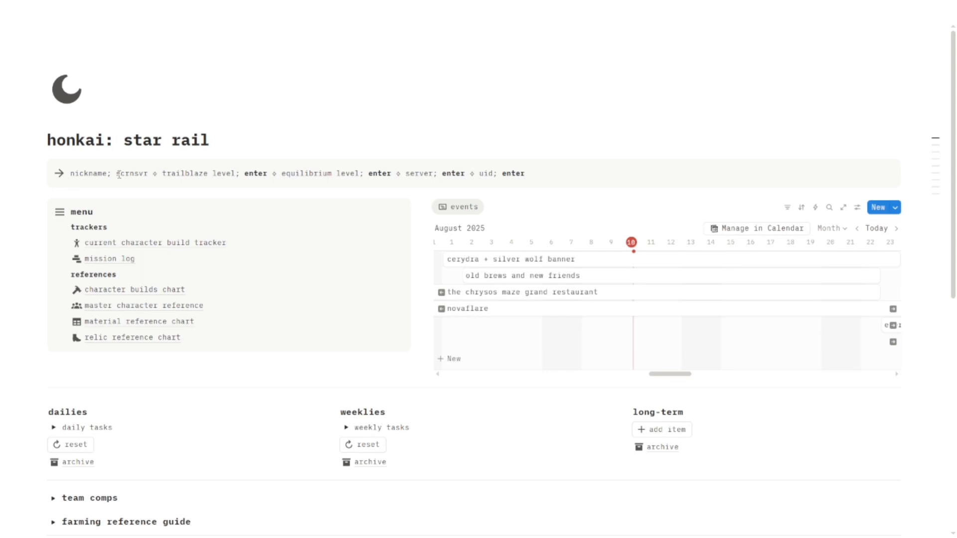
double_click(119, 174)
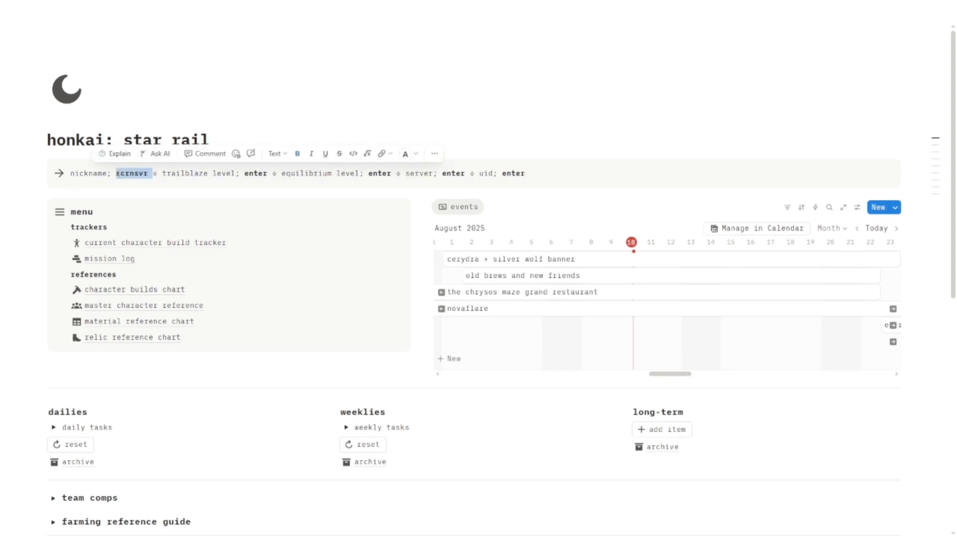
double_click(256, 174)
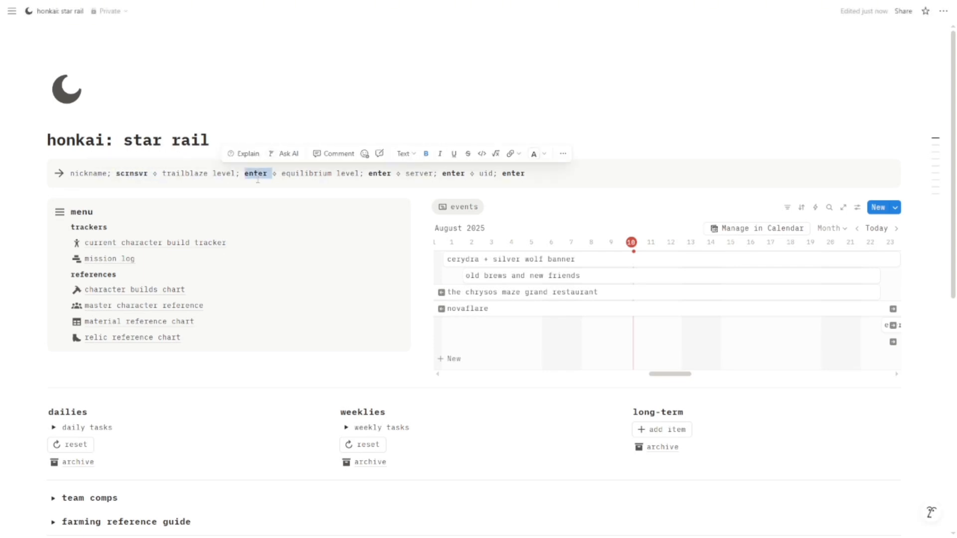
text(70)
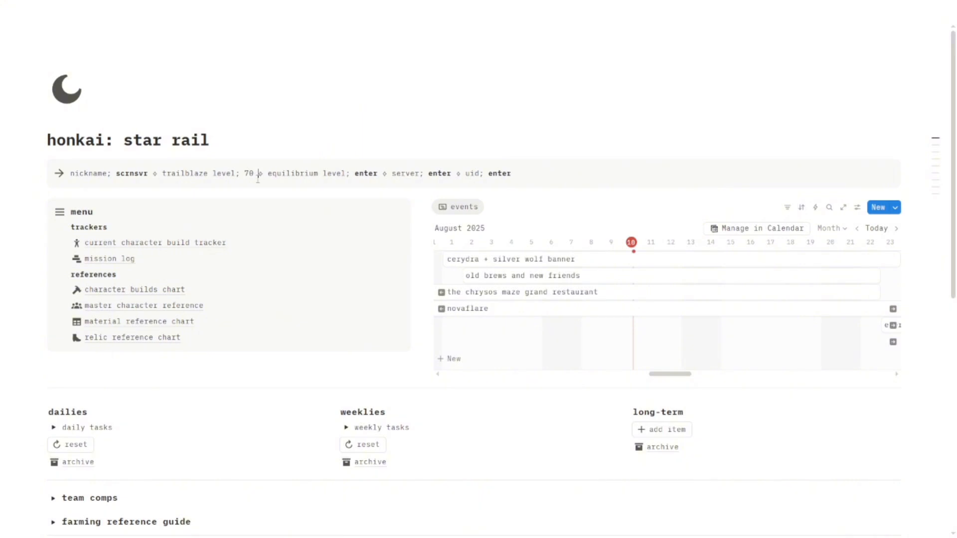
drag(257, 180, 244, 178)
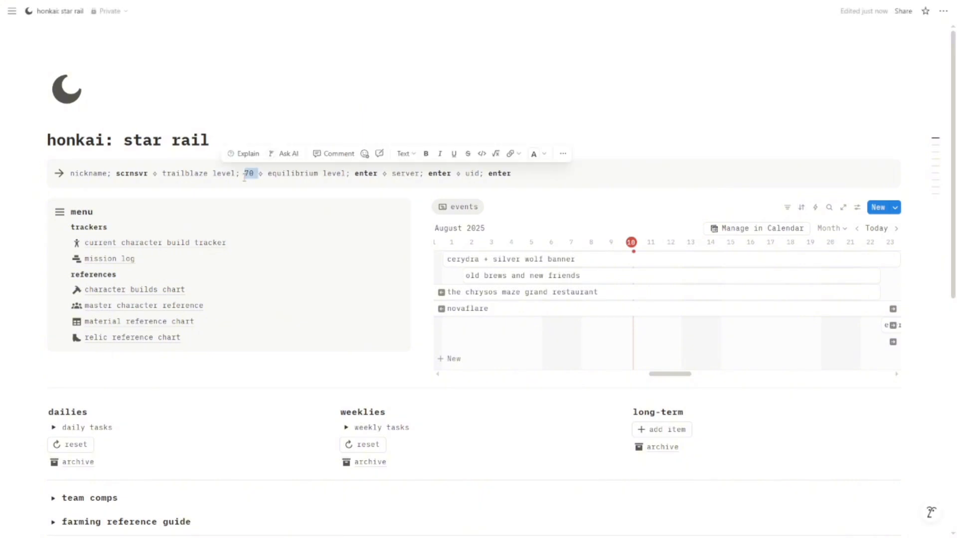
key(ctrl+b)
- Set the equilibrium level to 6 and the server to america in the profile callout, both in bold
double_click(362, 174)
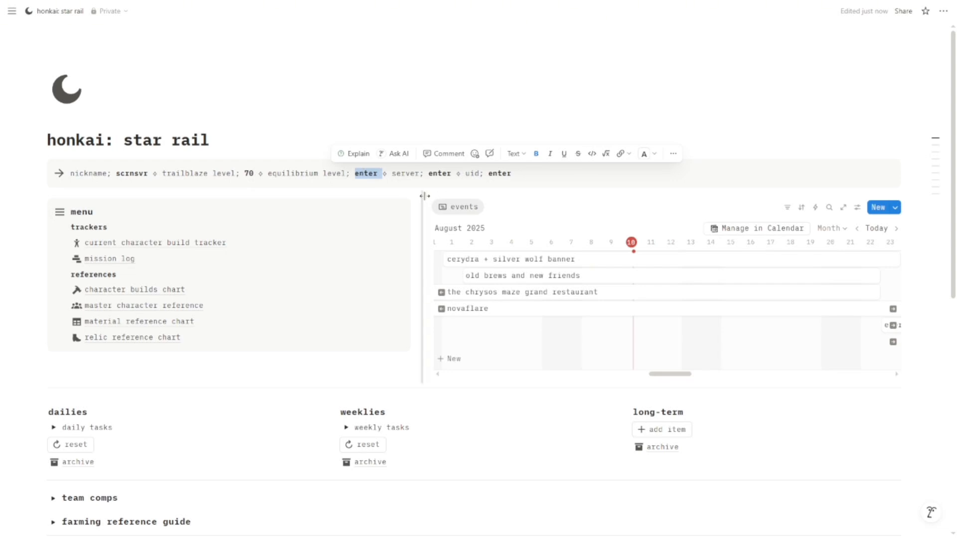
text(6)
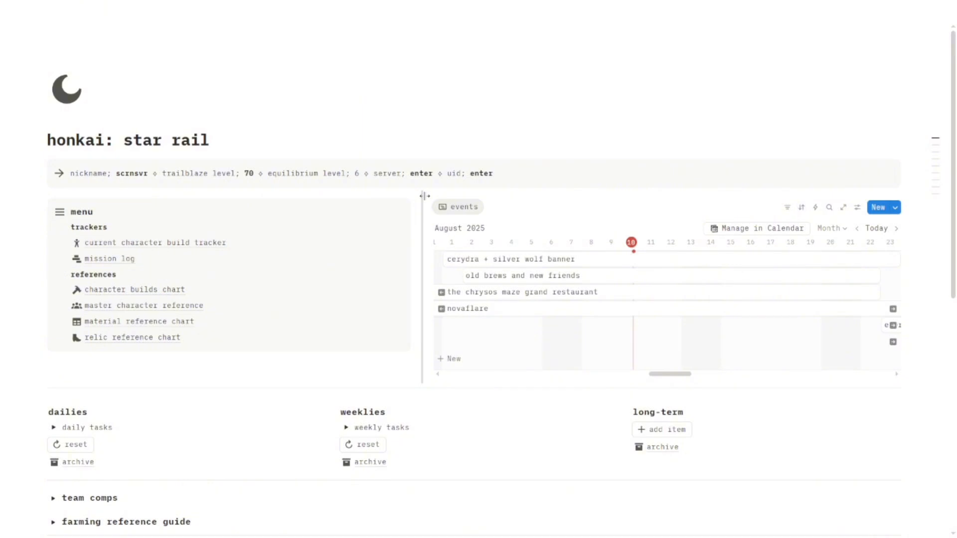
click(424, 196)
double_click(356, 174)
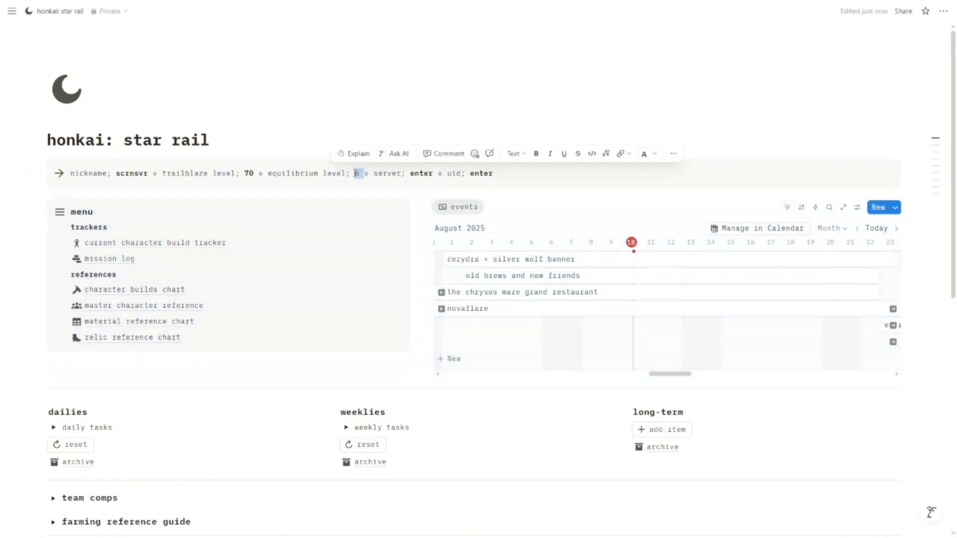
double_click(421, 174)
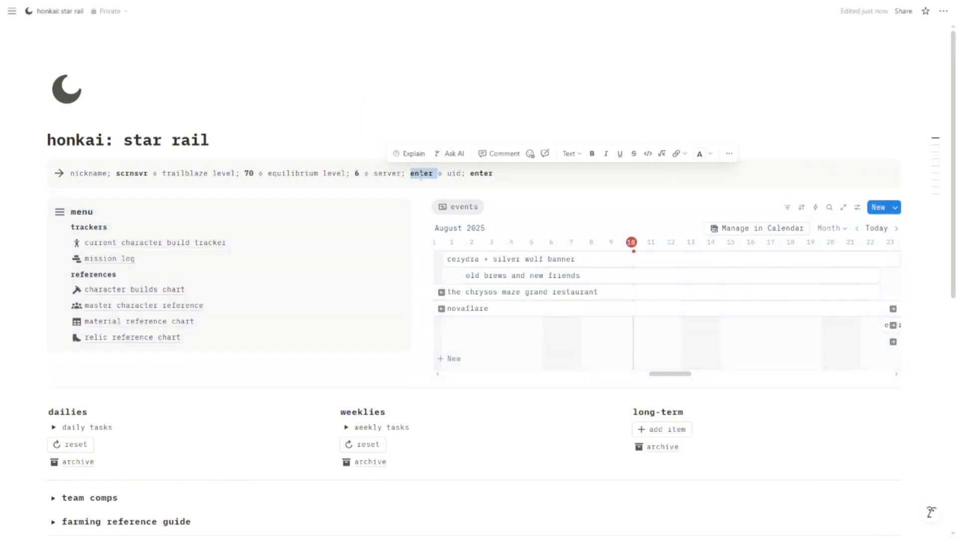
text(america)
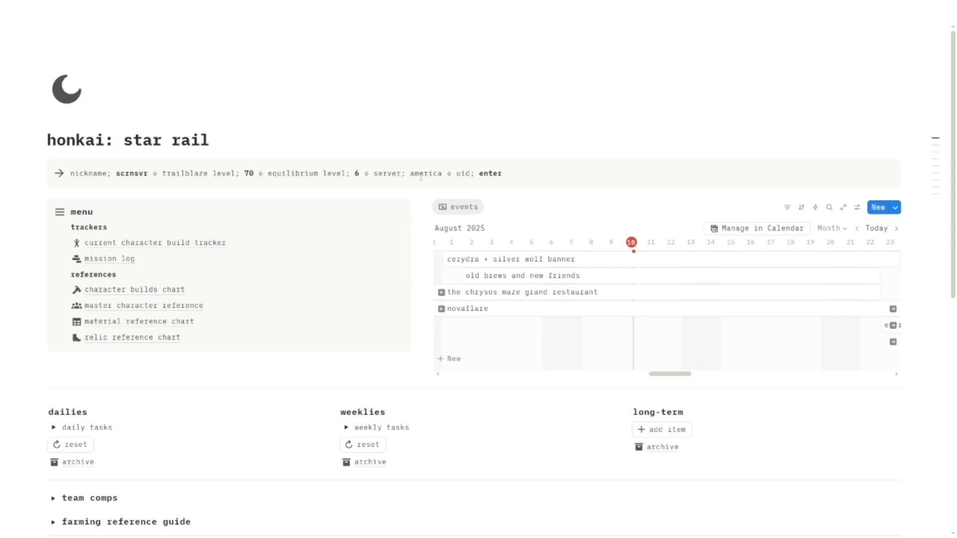
double_click(421, 173)
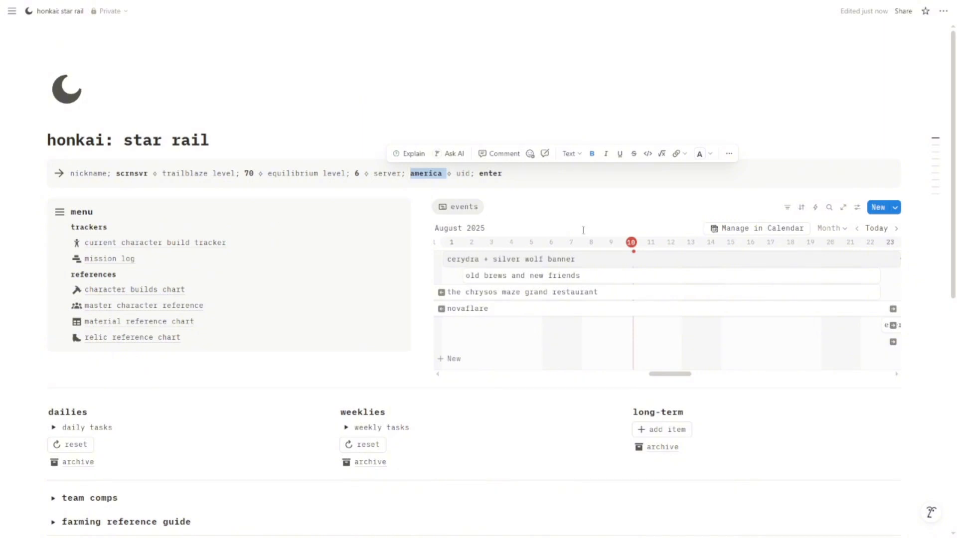
- Open the mission log and look through the missions in the not started group
scroll(613, 284, down, 2)
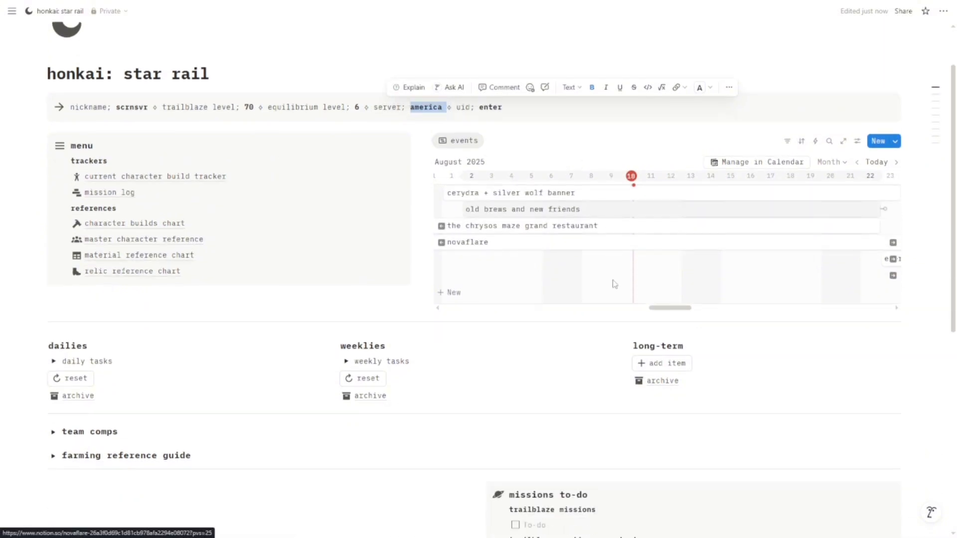
scroll(614, 285, up, 2)
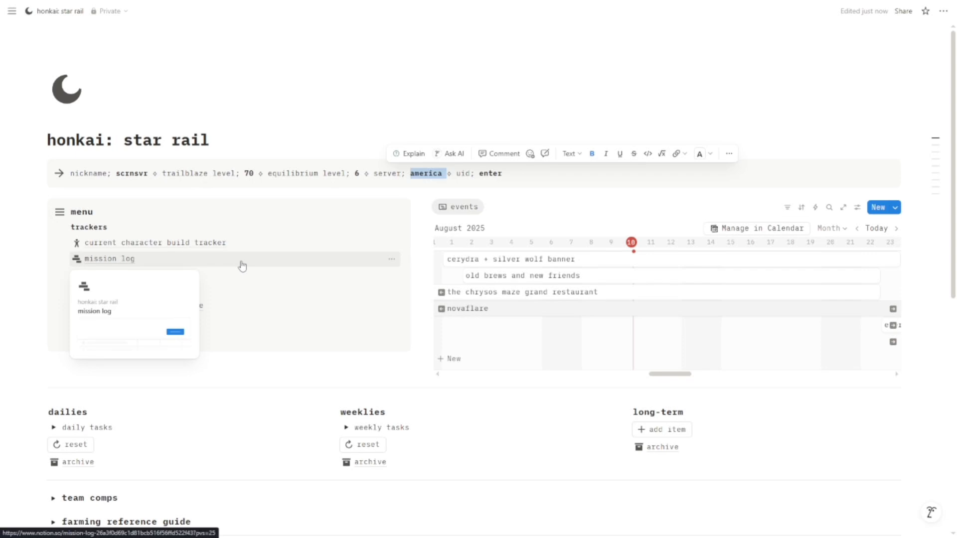
click(242, 266)
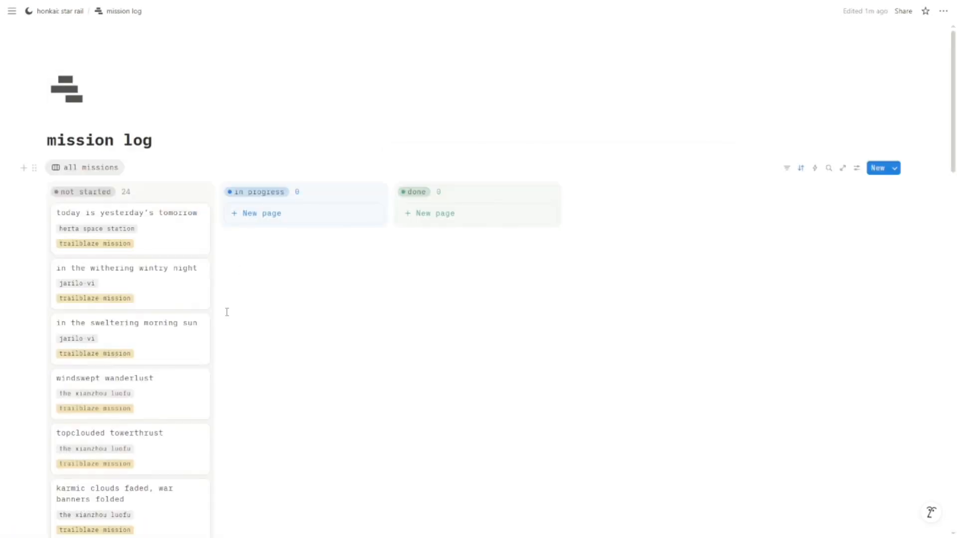
scroll(230, 261, down, 20)
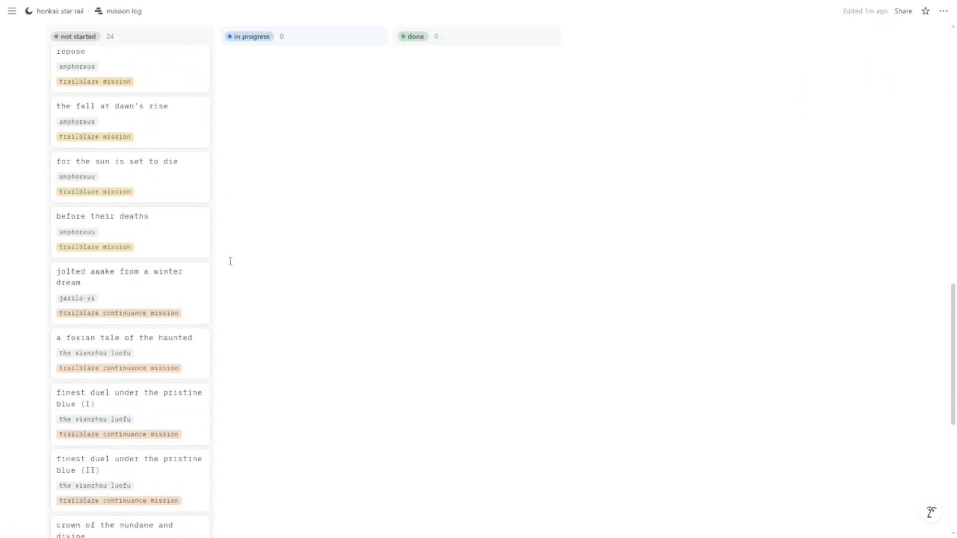
scroll(230, 261, up, 15)
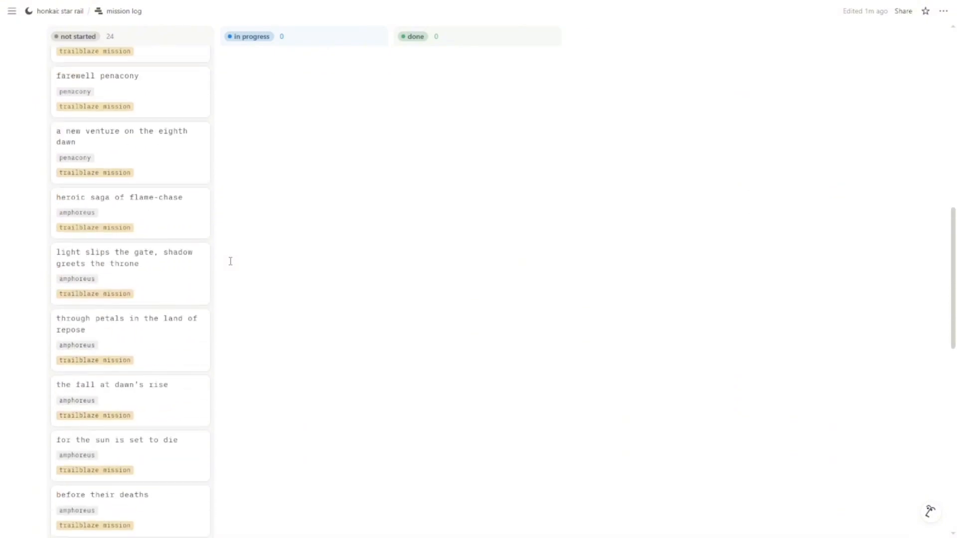
scroll(231, 261, up, 8)
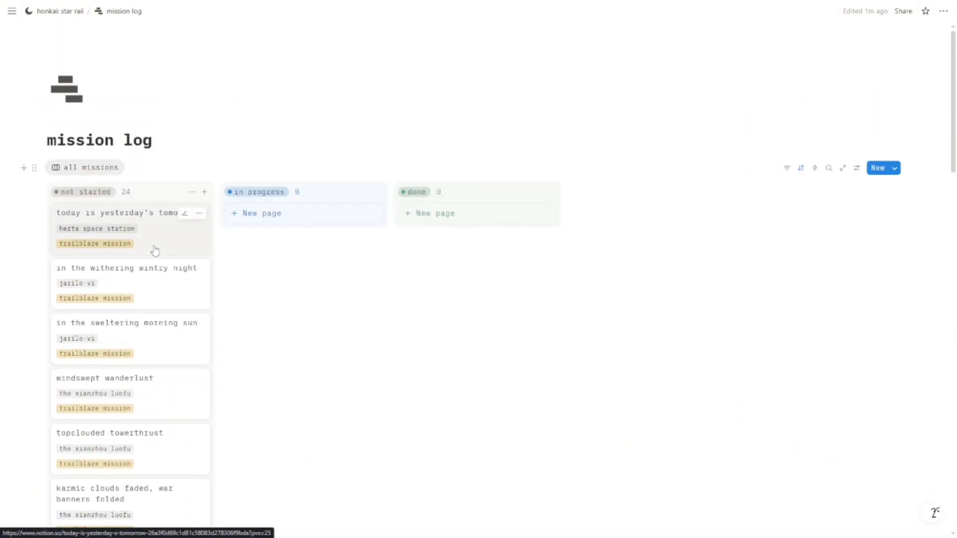
- Add a temporary blank mission to the not started group to view its location and type options, and delete it
scroll(154, 250, down, 15)
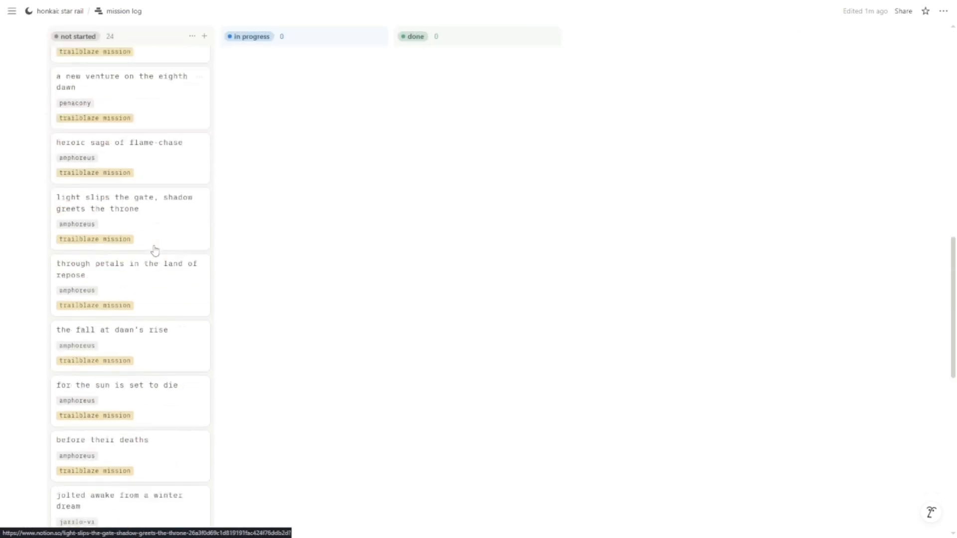
click(150, 346)
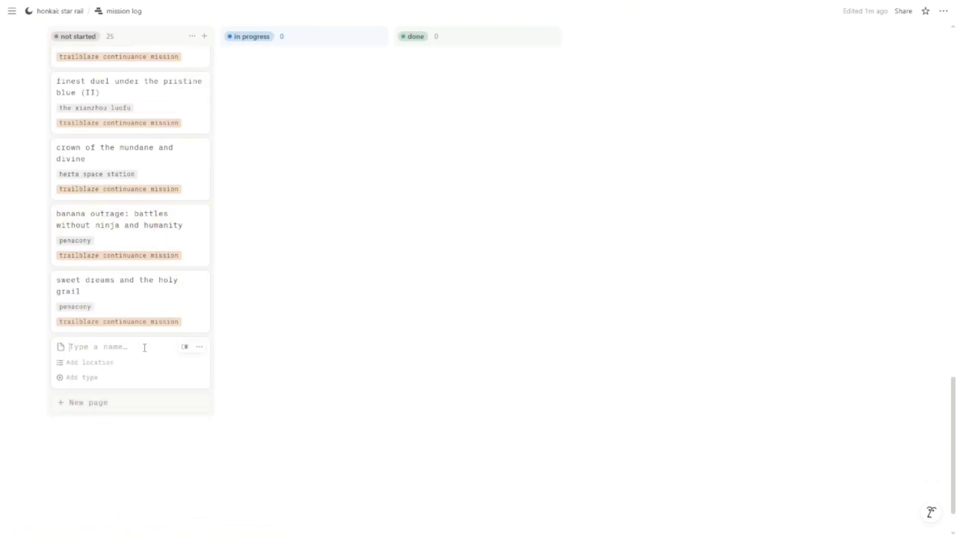
click(99, 367)
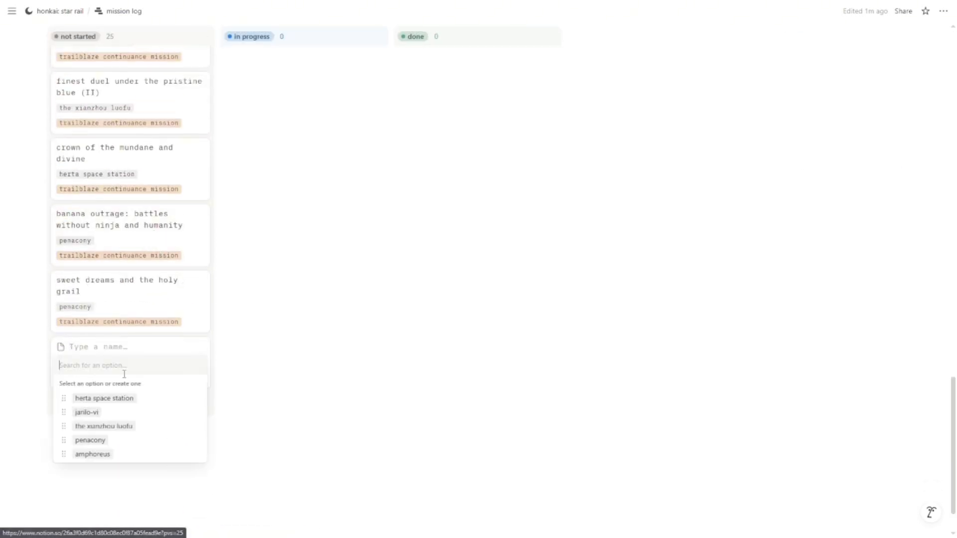
click(242, 376)
click(164, 388)
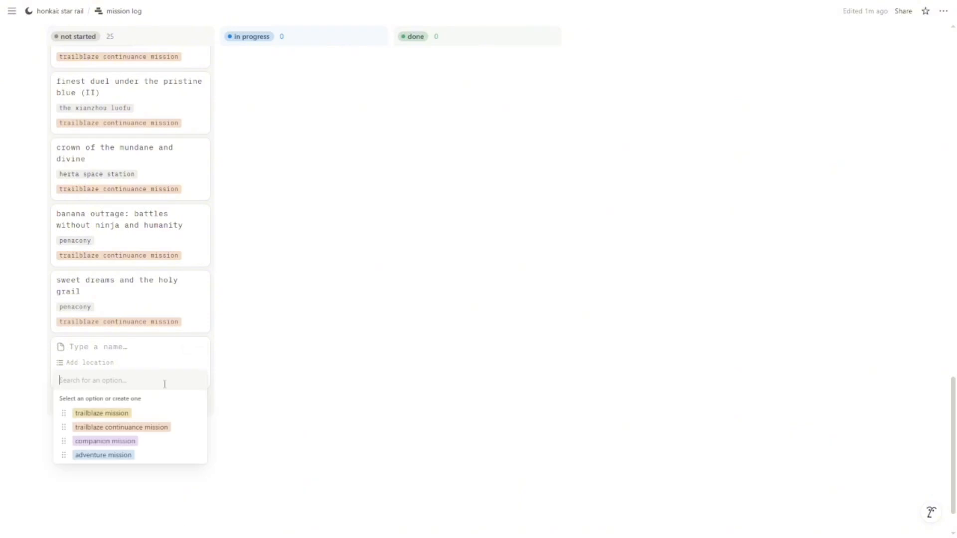
click(210, 351)
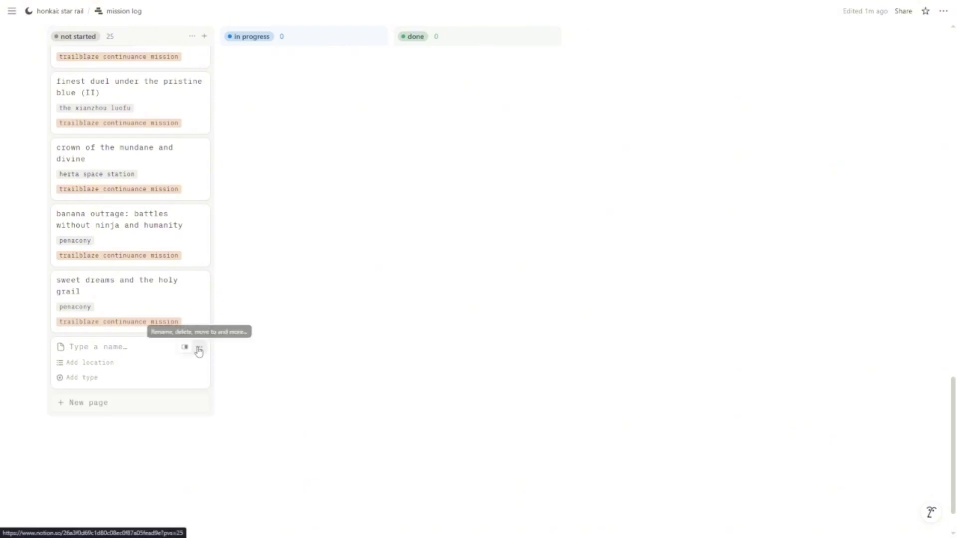
click(185, 347)
click(222, 293)
- Move the first nine missions, from "today is yesterday's tomorrow" through "in our time", from not started to done
scroll(264, 348, up, 20)
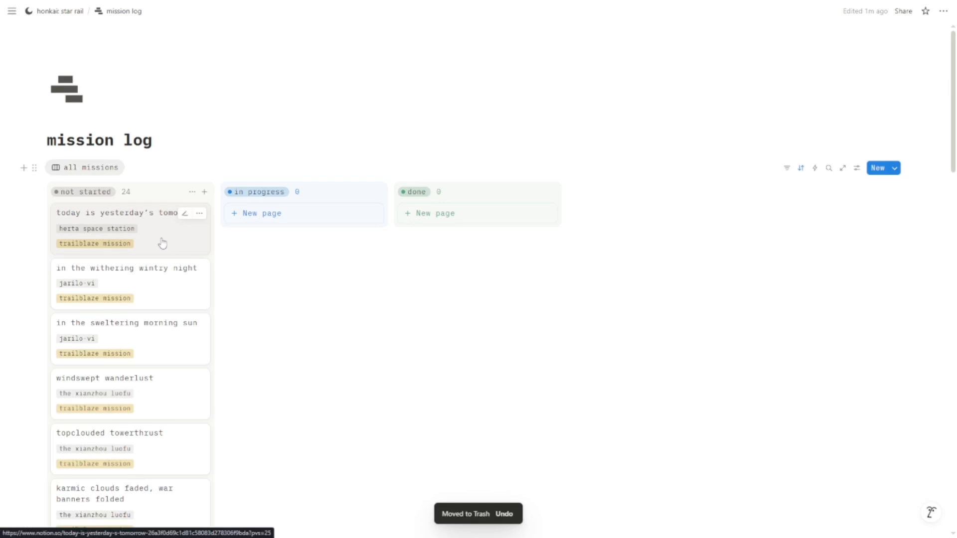
drag(169, 245, 491, 317)
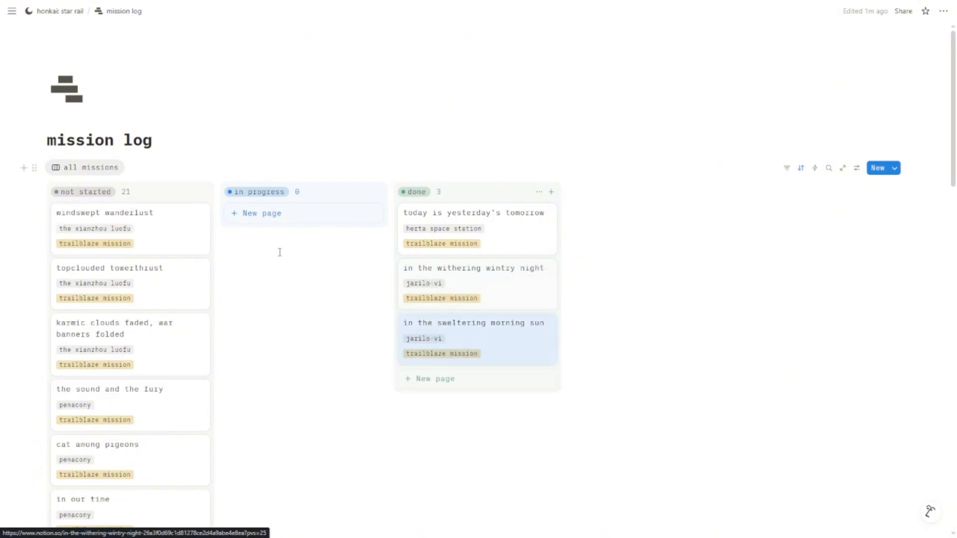
drag(200, 237, 485, 423)
drag(162, 244, 502, 437)
drag(185, 97, 491, 461)
scroll(345, 216, up, 3)
scroll(487, 148, down, 3)
drag(151, 72, 476, 461)
scroll(221, 294, up, 1)
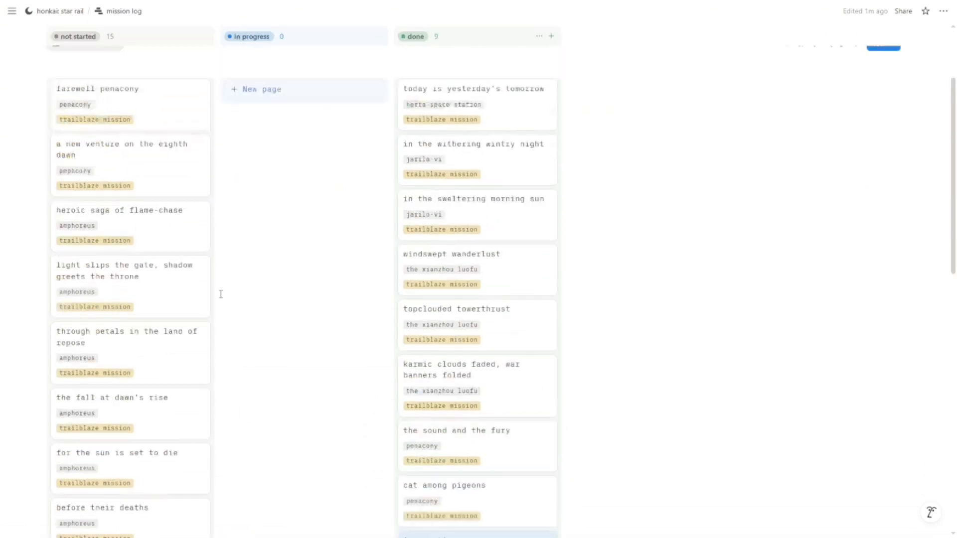
- Move "farewell penacony", "a new venture on the eighth dawn", "heroic saga of flame-chase" and one mission further down from not started to done
drag(156, 174, 471, 466)
scroll(218, 273, up, 3)
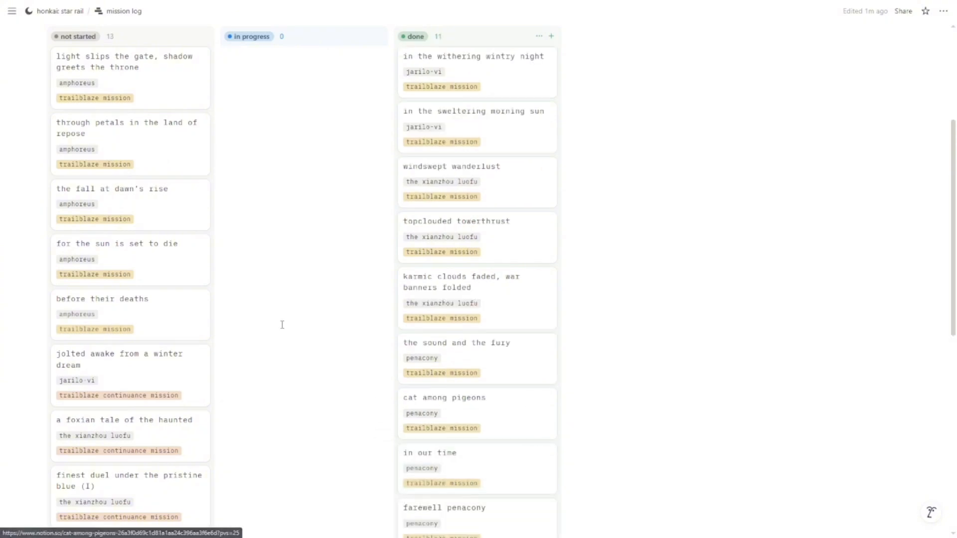
scroll(269, 311, up, 4)
drag(163, 230, 449, 476)
scroll(297, 357, down, 5)
drag(182, 299, 469, 349)
scroll(327, 332, up, 8)
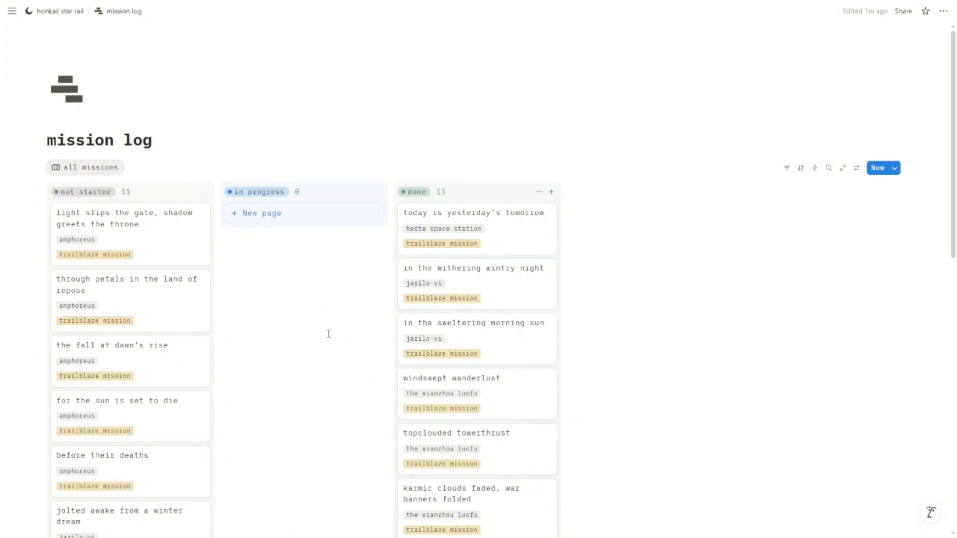
- Move "light slips the gate, shadow greets the throne" from not started to in progress
scroll(329, 334, down, 10)
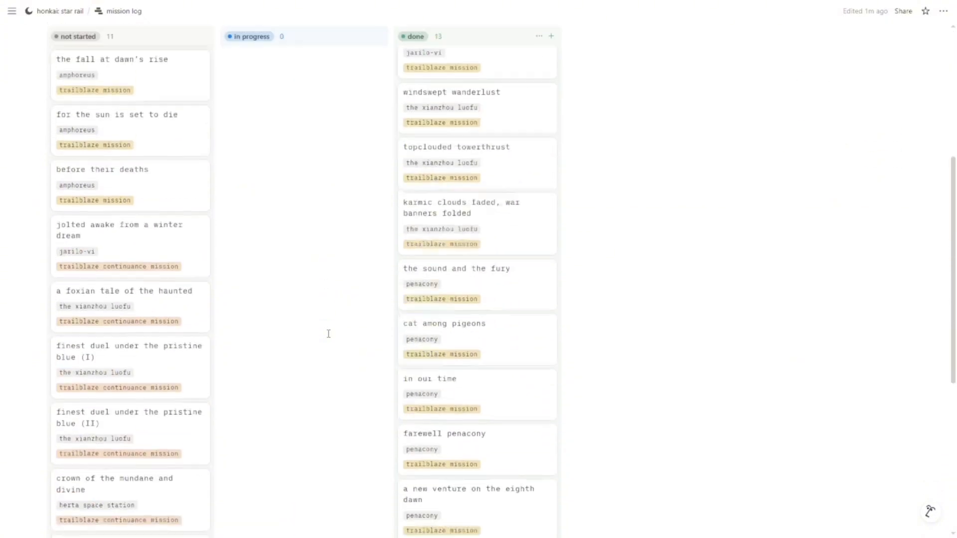
scroll(329, 333, up, 10)
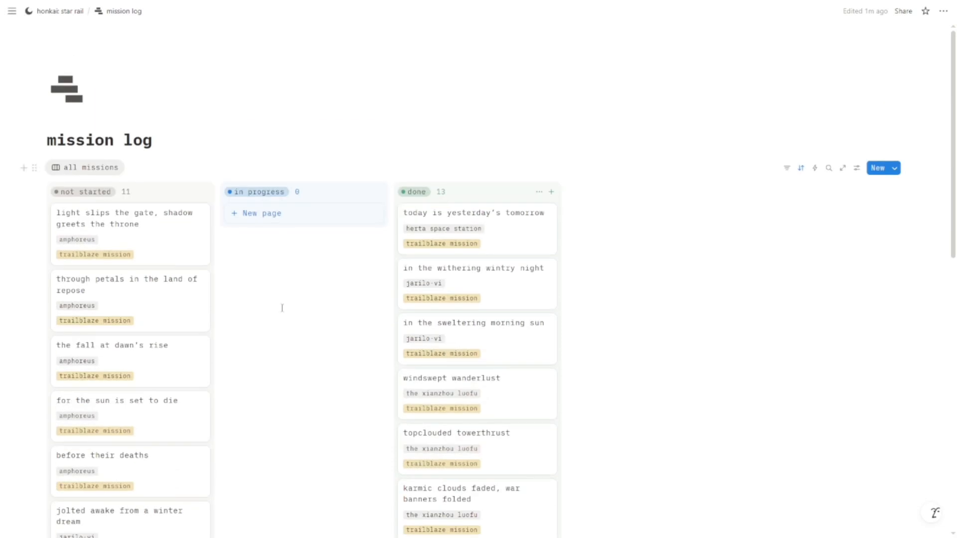
drag(170, 247, 326, 200)
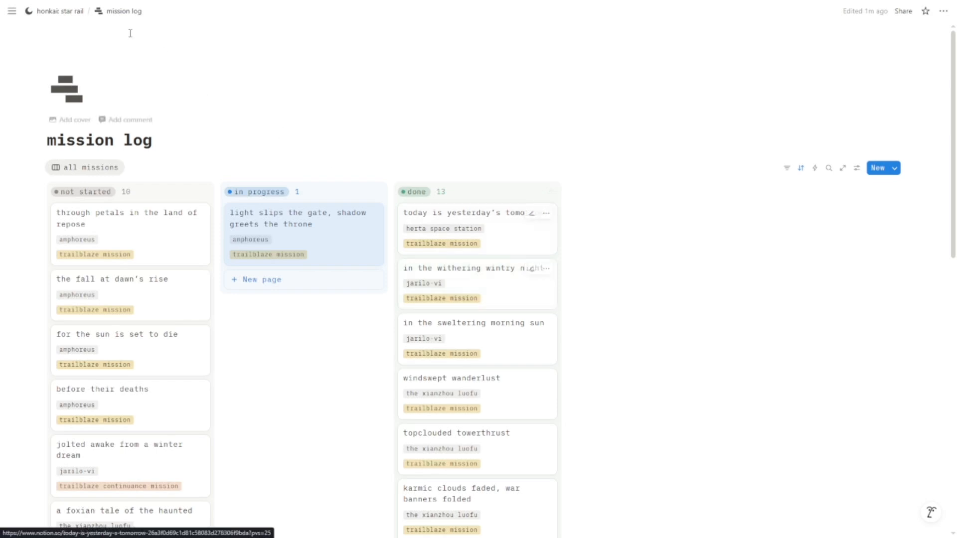
- Open the master character reference from the honkai: star rail page and look through its unowned characters
click(73, 16)
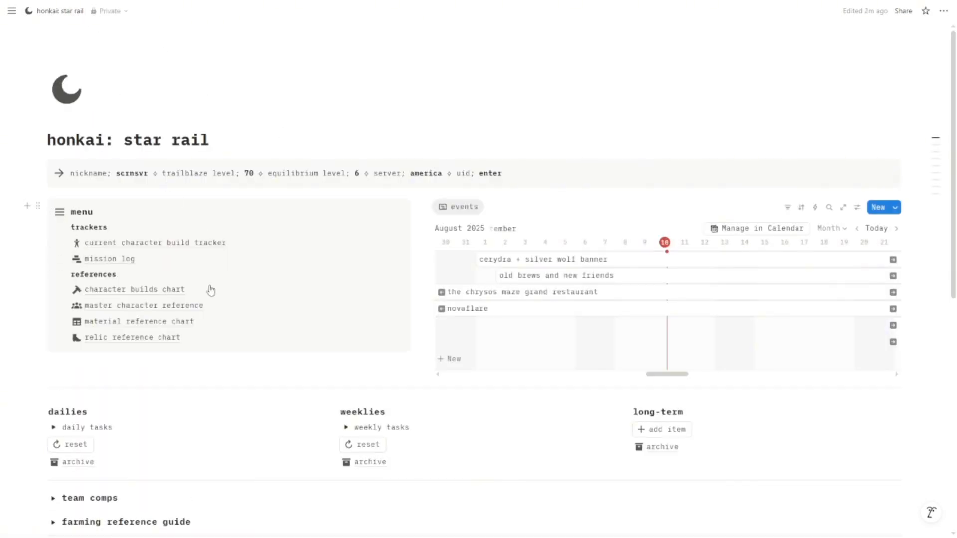
click(197, 305)
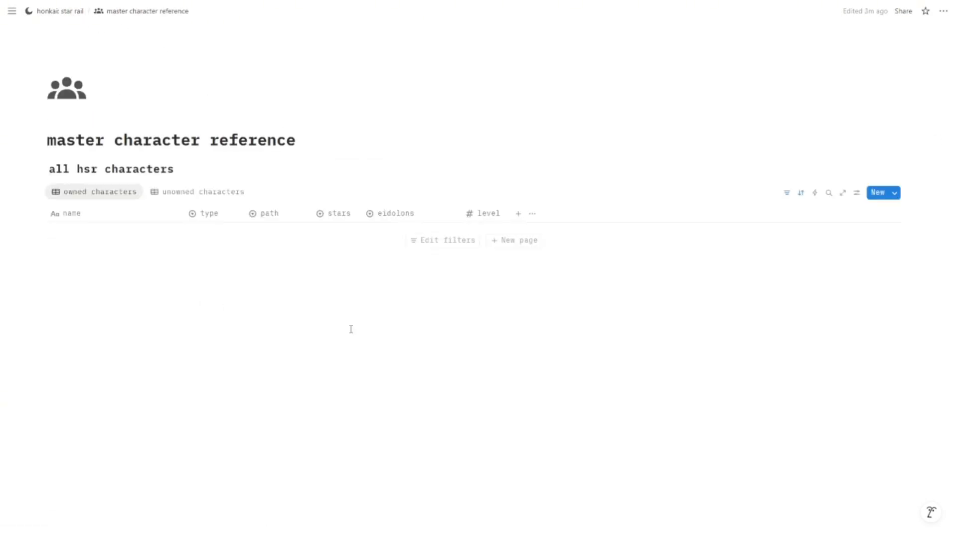
click(194, 192)
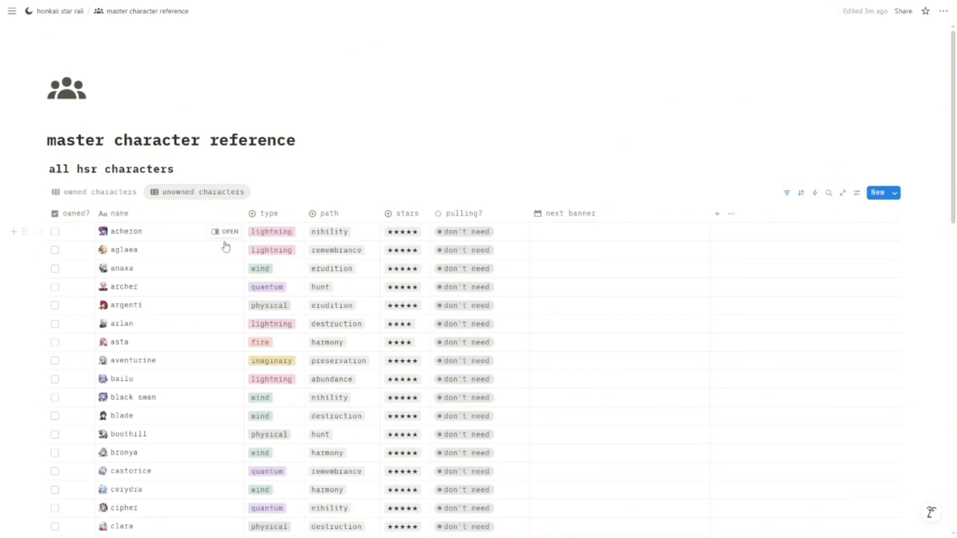
scroll(226, 246, down, 15)
scroll(226, 246, up, 15)
- Mark acheron, anaxa, archer, argenti, arlan, asta, aventurine, bailu and black swan as owned
click(55, 233)
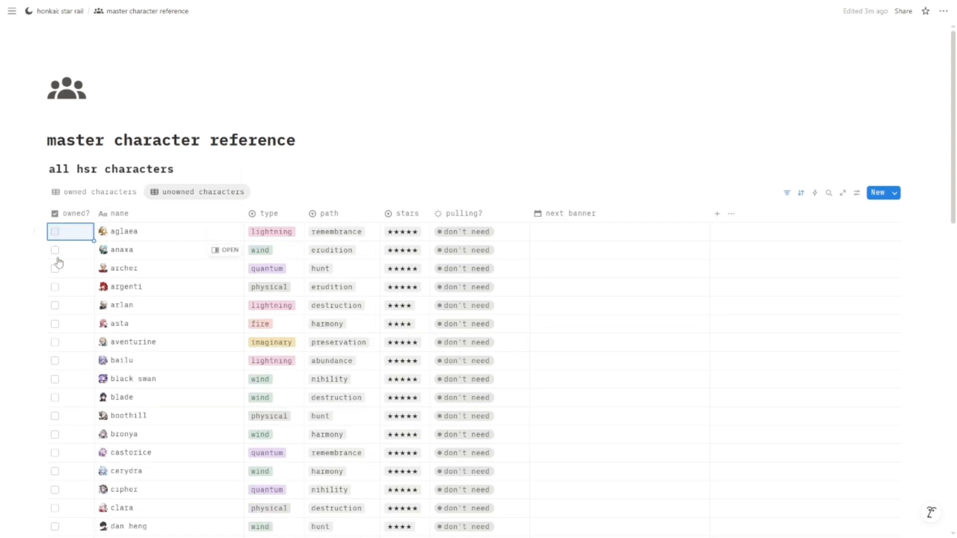
click(56, 252)
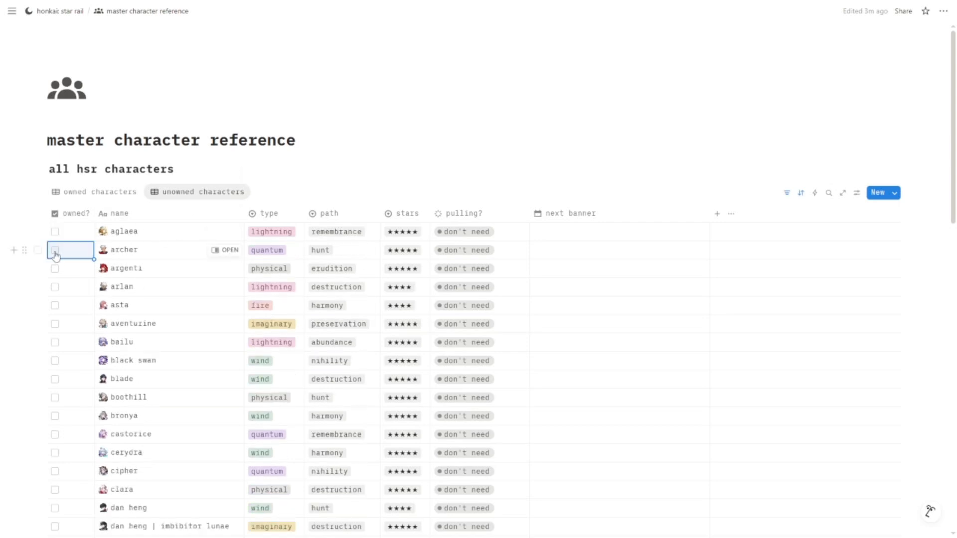
click(56, 251)
click(55, 252)
click(55, 252)
click(55, 252)
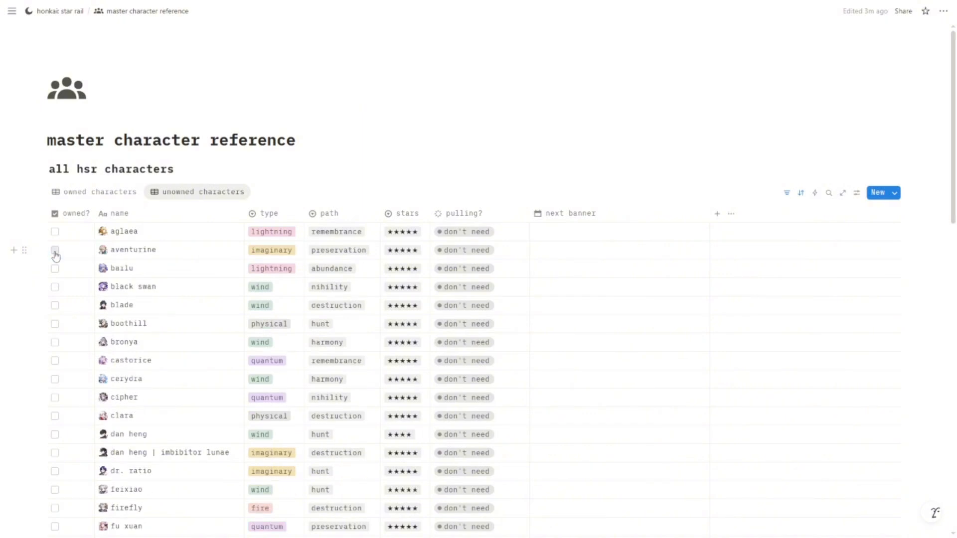
click(56, 252)
click(56, 252)
click(55, 252)
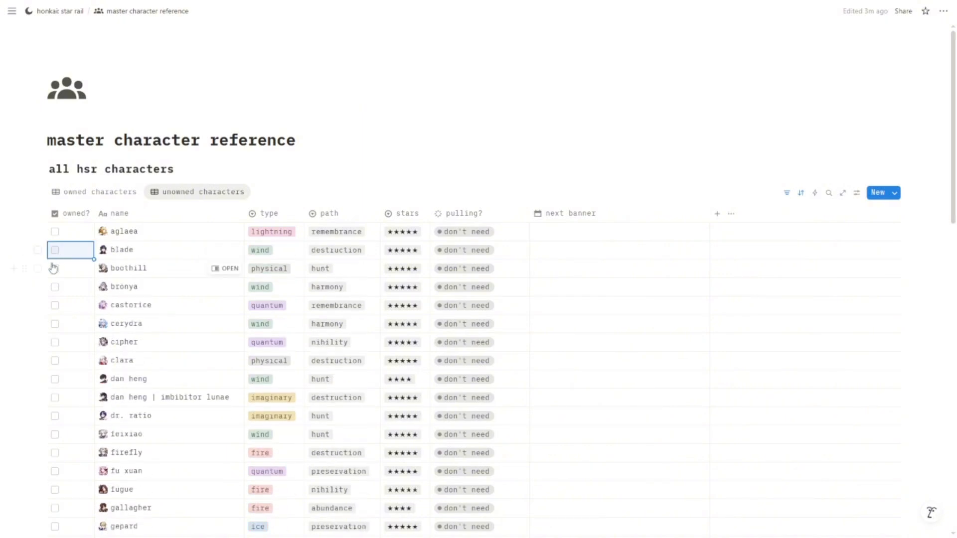
- Mark bronya, clara, dan heng, dan heng | imbibitor lunae, dr. ratio, fu xuan and gallagher as owned
click(54, 287)
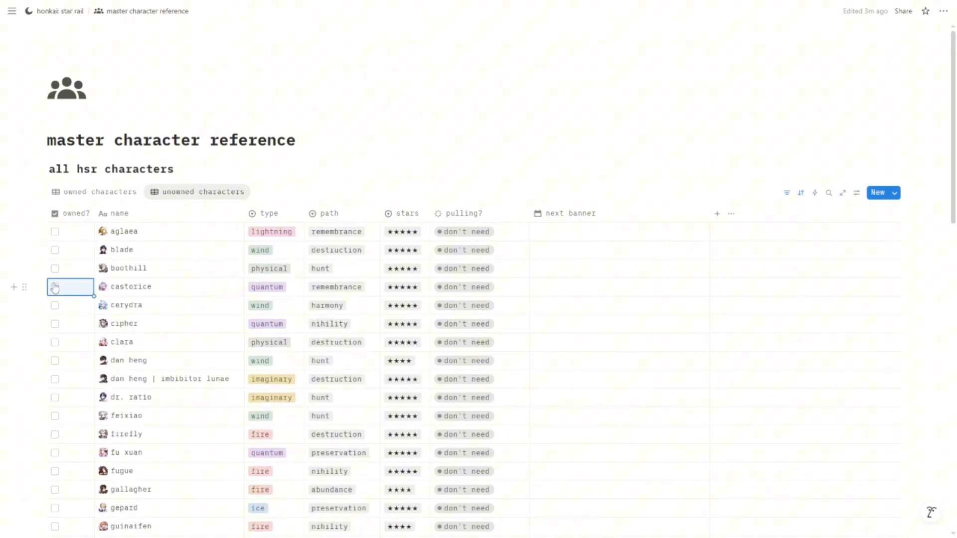
click(55, 342)
click(54, 343)
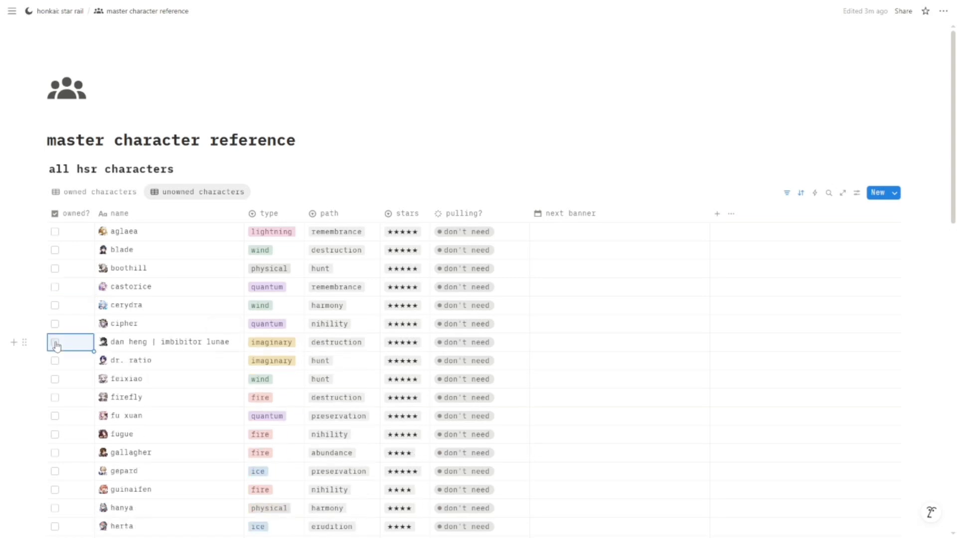
click(55, 342)
click(55, 342)
click(56, 379)
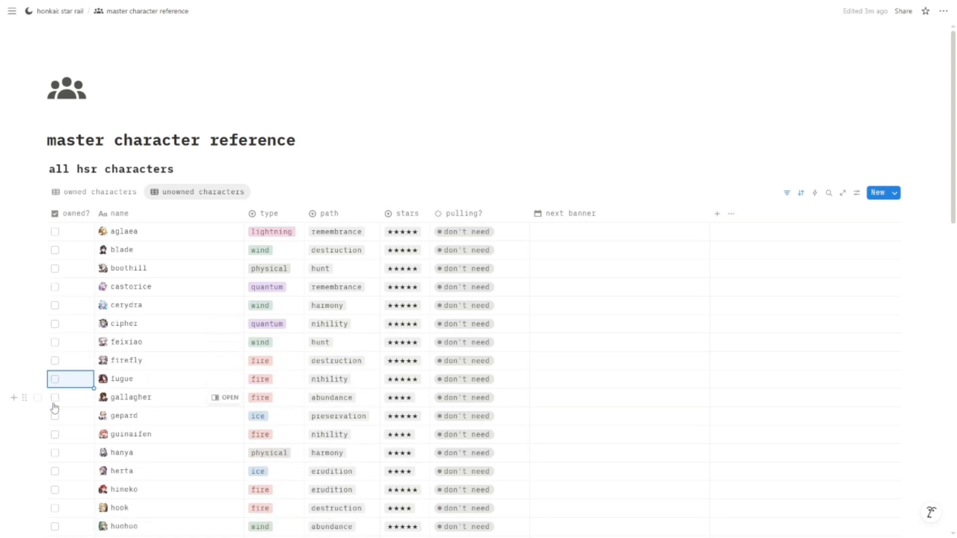
click(55, 399)
- Mark gepard, guinaifen, hanya, herta, himeko, hook and the two characters listed between hysilens and jingliu as owned
scroll(55, 399, down, 4)
click(55, 198)
click(56, 199)
click(55, 199)
click(56, 198)
click(55, 199)
click(55, 199)
click(55, 253)
click(54, 253)
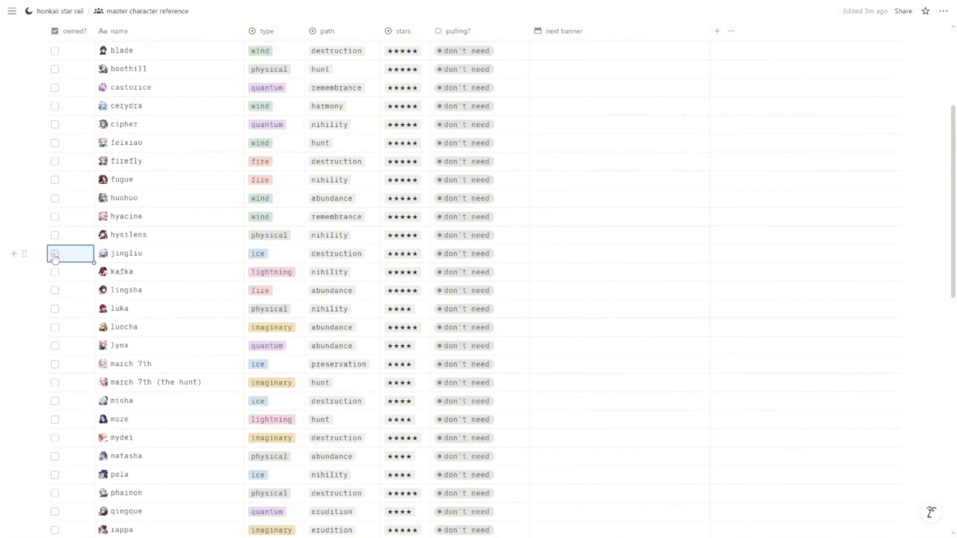
- Mark lingsha, luka, luocha, lynx, march 7th, march 7th (the hunt), misha and moze as owned
click(55, 290)
click(55, 290)
click(55, 291)
click(54, 291)
click(55, 290)
click(55, 291)
click(55, 291)
click(55, 290)
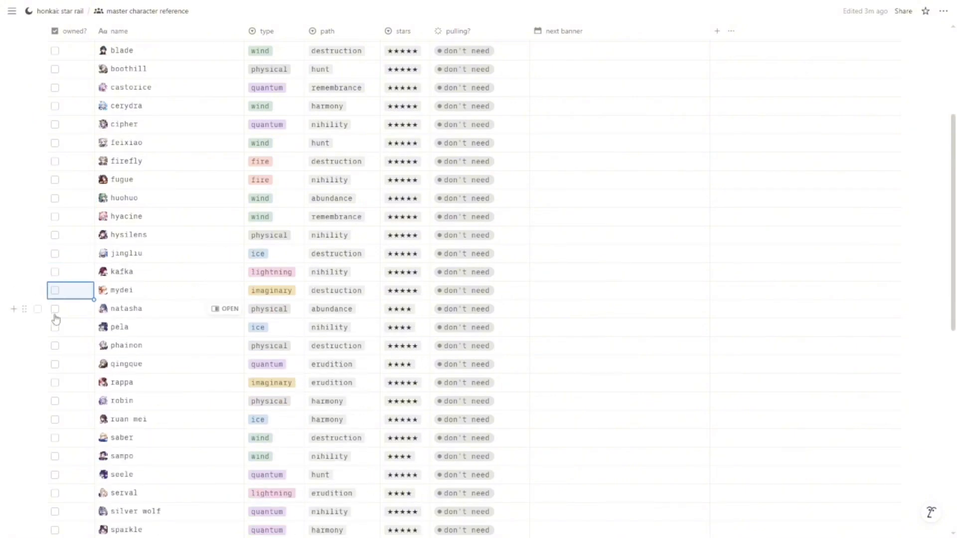
- Mark natasha, pela, phainon, qingque, rappa, ruan mei, sampo, seele and serval as owned
click(55, 309)
click(55, 309)
click(55, 309)
click(55, 327)
click(55, 345)
click(55, 345)
click(55, 345)
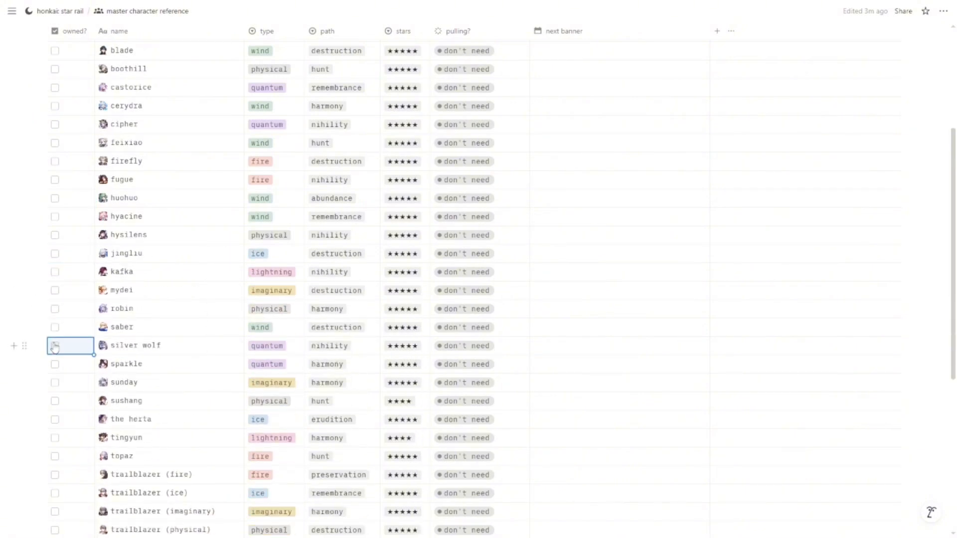
- Mark every character from sunday through yukong as owned, including all the trailblazer forms
click(55, 383)
click(55, 383)
click(55, 383)
click(54, 383)
click(55, 382)
click(55, 383)
click(55, 383)
click(55, 383)
click(55, 383)
click(54, 382)
click(54, 383)
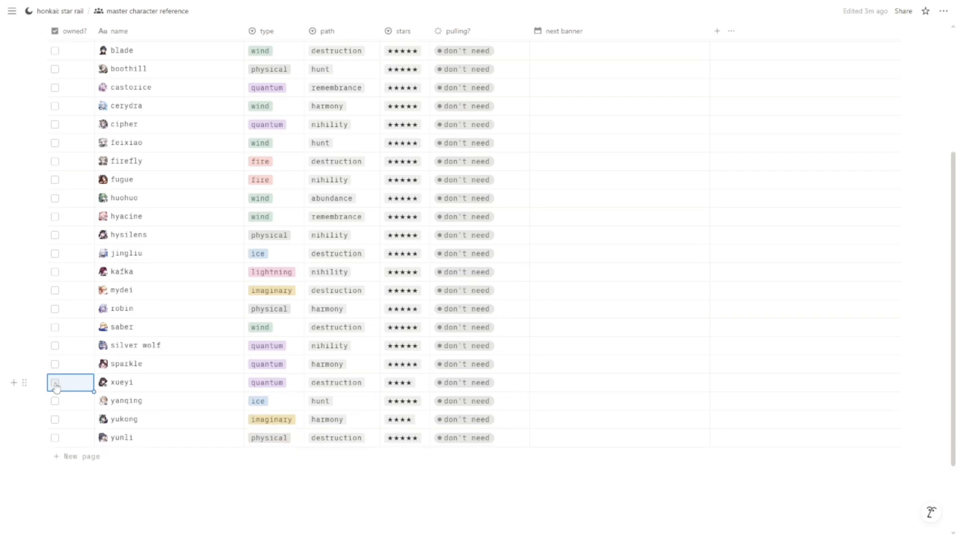
- Review the characters remaining in the unowned list and look through the owned characters list
scroll(94, 240, down, 2)
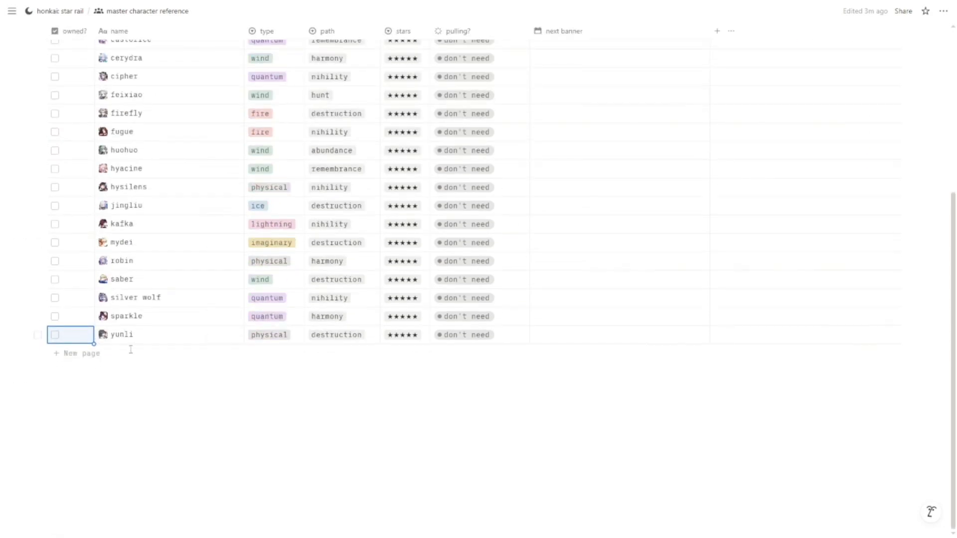
scroll(145, 328, up, 5)
scroll(112, 328, down, 4)
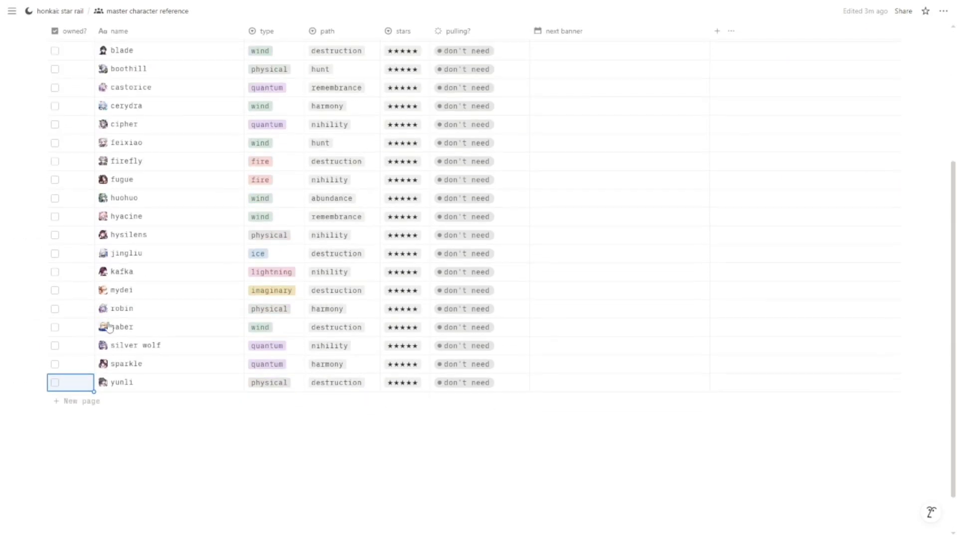
scroll(109, 328, up, 4)
scroll(99, 249, down, 1)
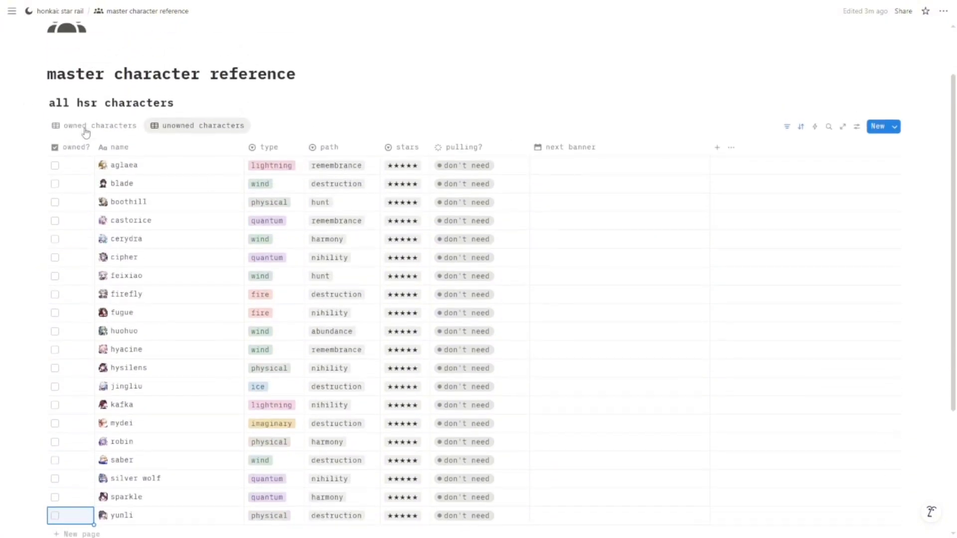
click(85, 130)
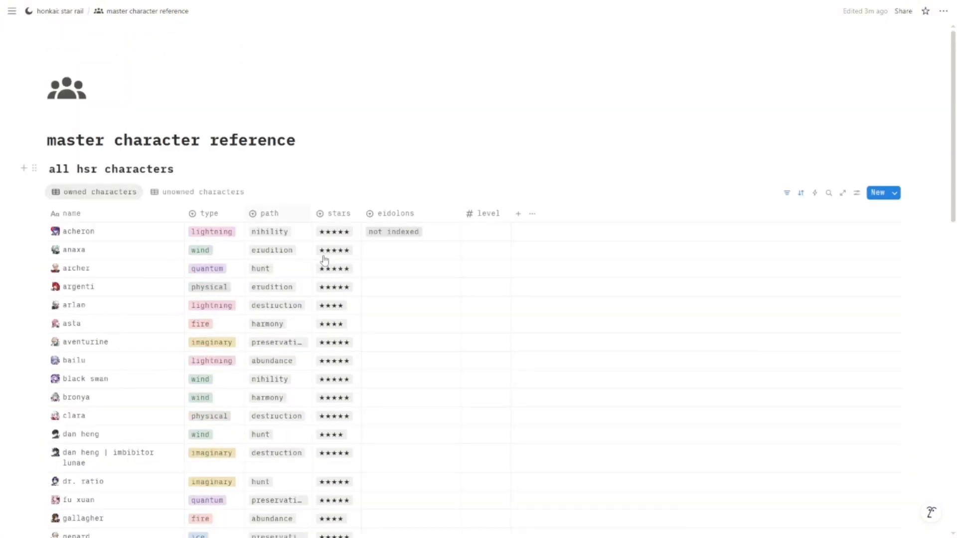
scroll(356, 274, down, 5)
scroll(362, 280, up, 5)
- Set the eidolons of acheron and anaxa to E0 in the owned characters list
click(402, 241)
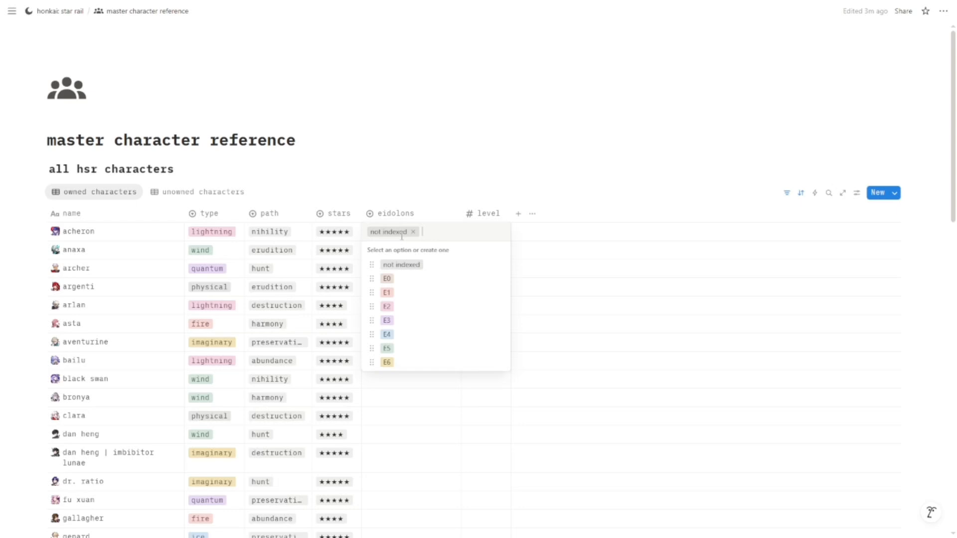
click(401, 283)
click(375, 251)
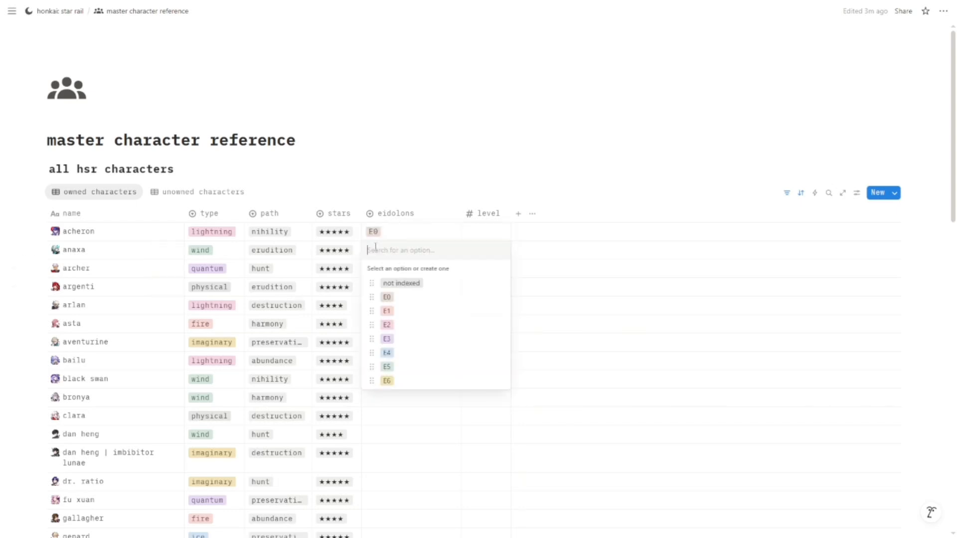
click(407, 297)
- Set the eidolons of asta and arlan to E6
scroll(407, 280, down, 2)
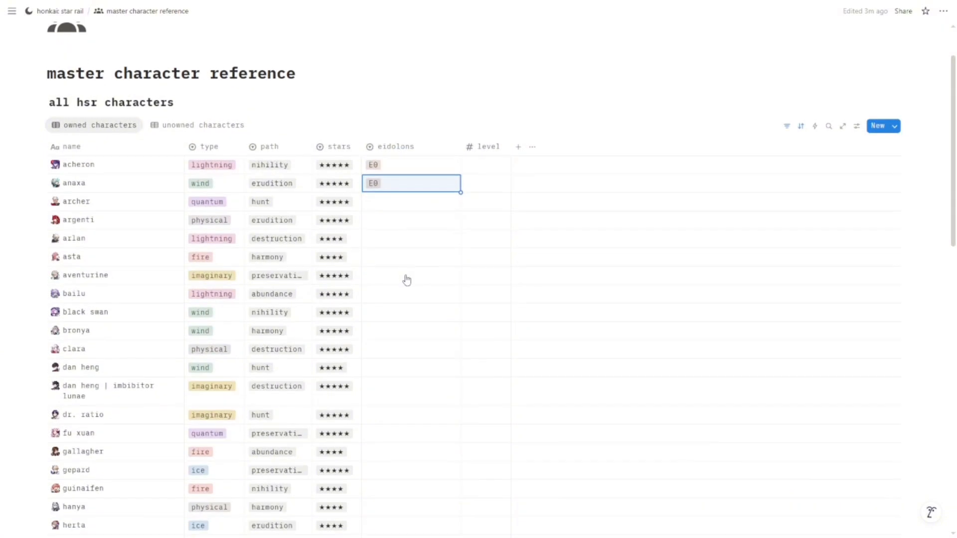
click(406, 257)
click(408, 387)
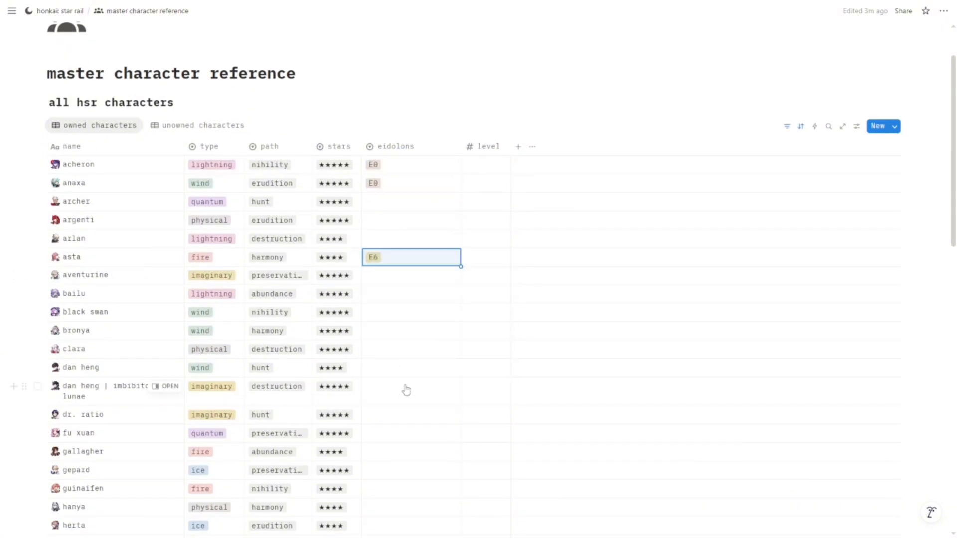
click(386, 242)
click(387, 369)
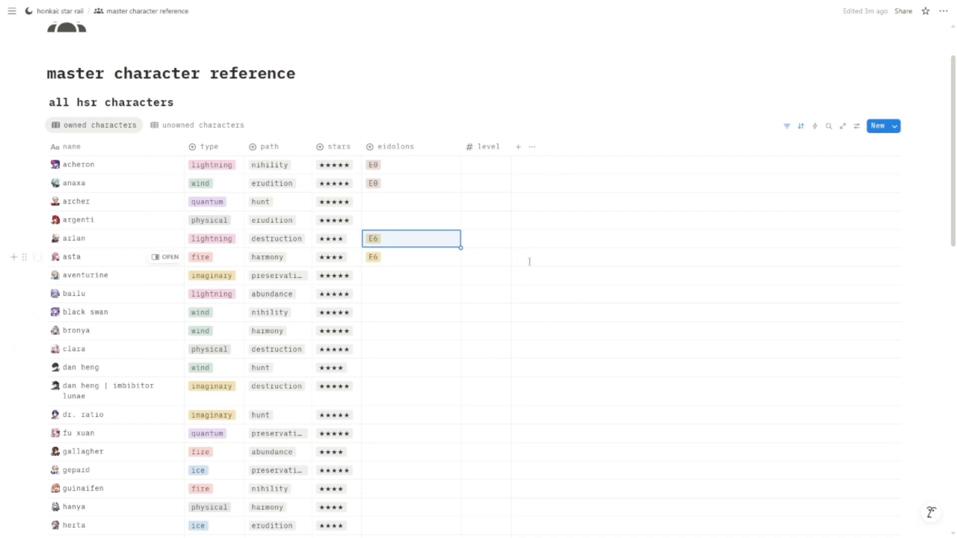
- Set acheron's level to 80
click(494, 165)
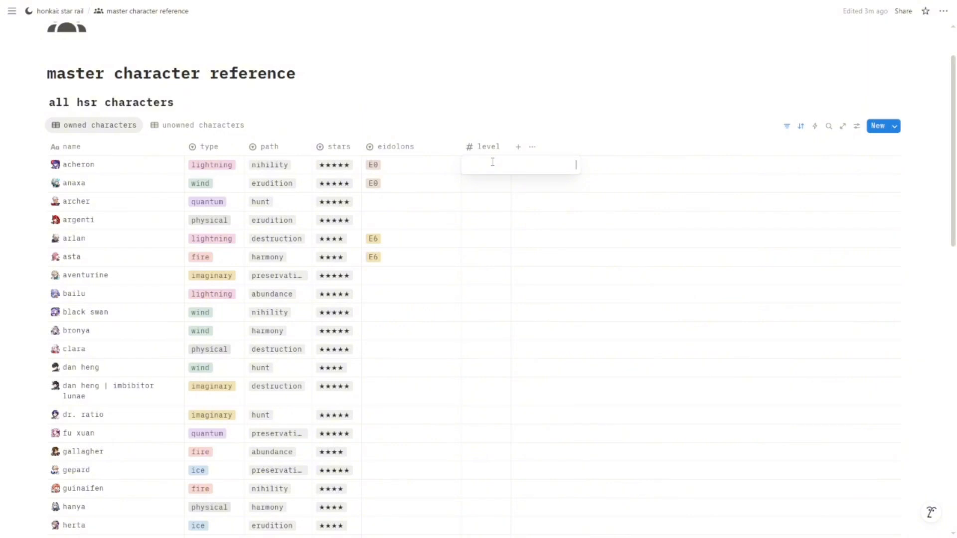
text(80)
click(492, 199)
text(60)
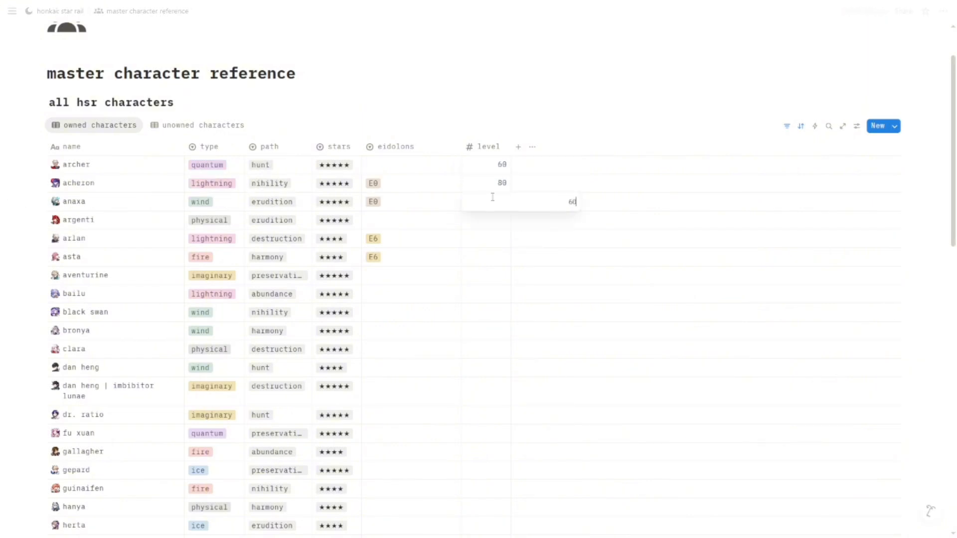
key(BackSpace)
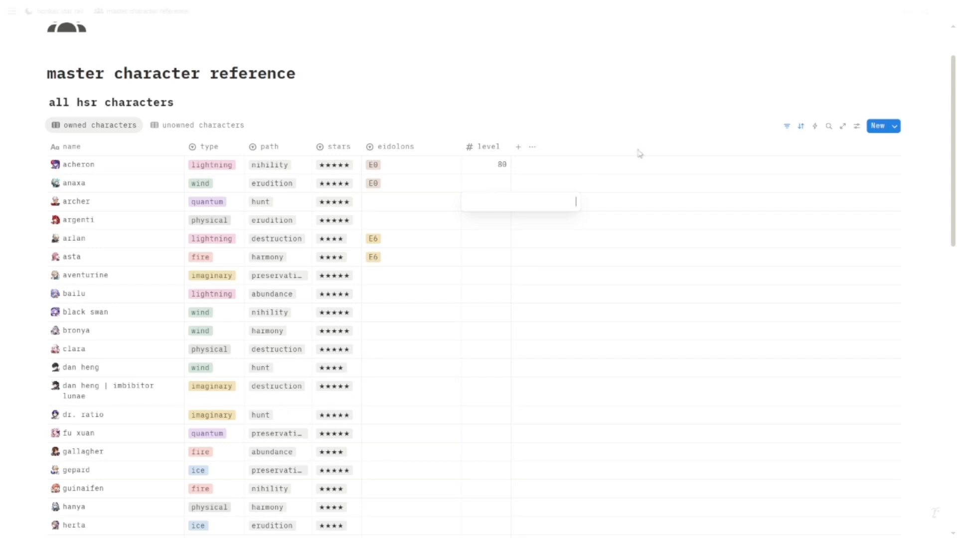
key(Escape)
- Change the owned characters' level sort to descending
click(801, 125)
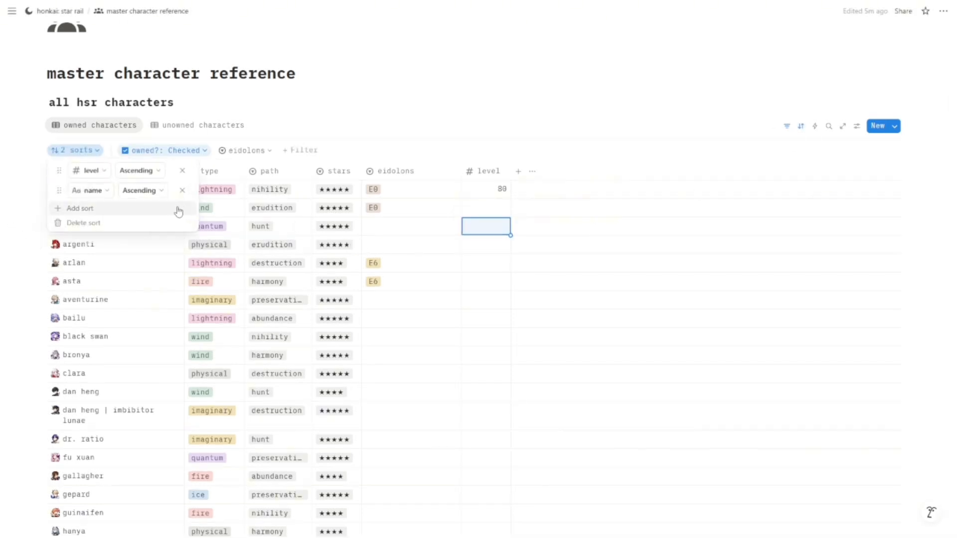
click(136, 170)
click(140, 201)
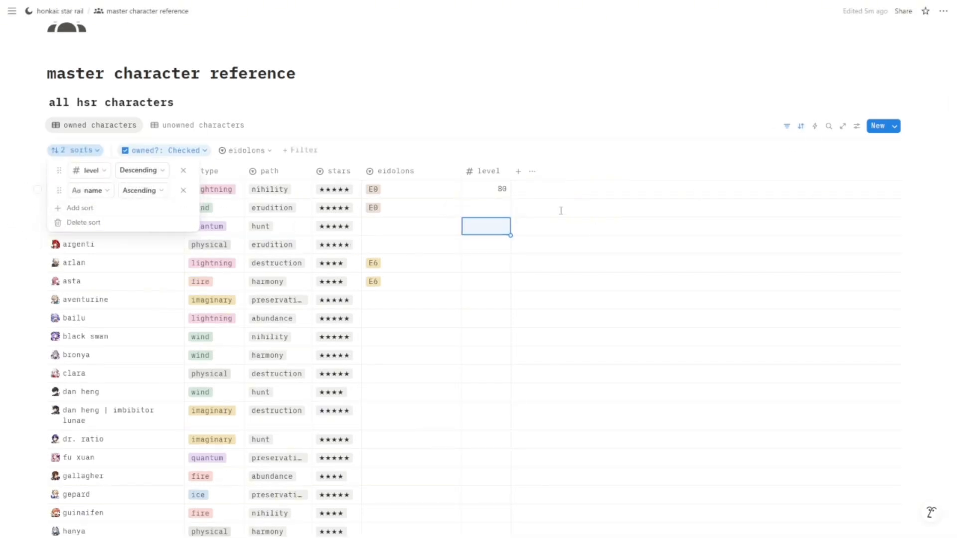
- Set black swan's level to 60
click(497, 215)
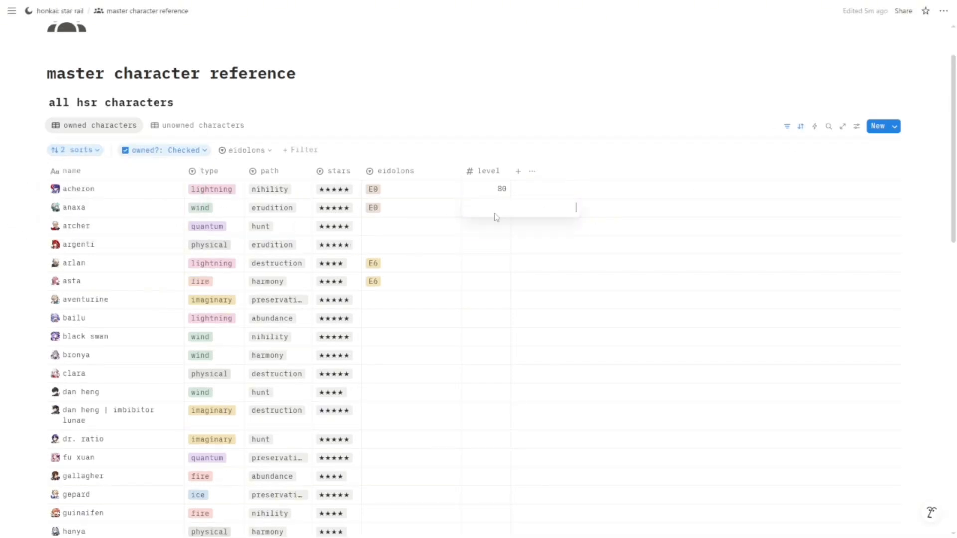
click(490, 344)
text(60)
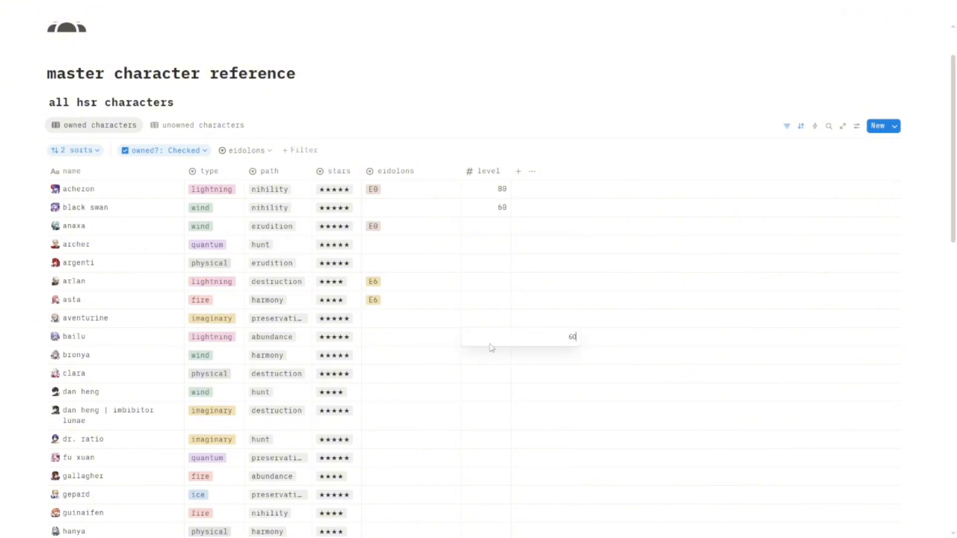
- Clear black swan's level and look through the rest of the owned characters list
key(BackSpace)
key(BackSpace)
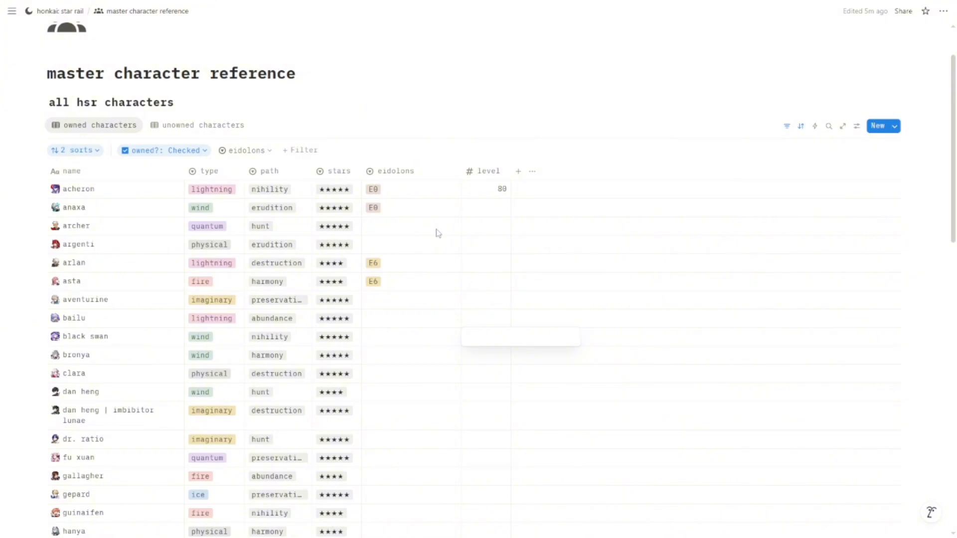
scroll(438, 233, down, 18)
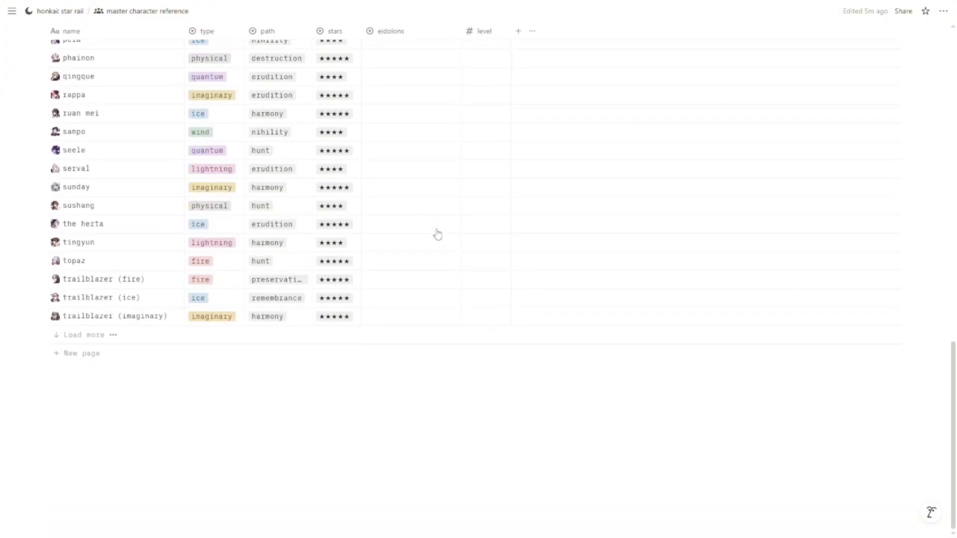
scroll(437, 234, up, 20)
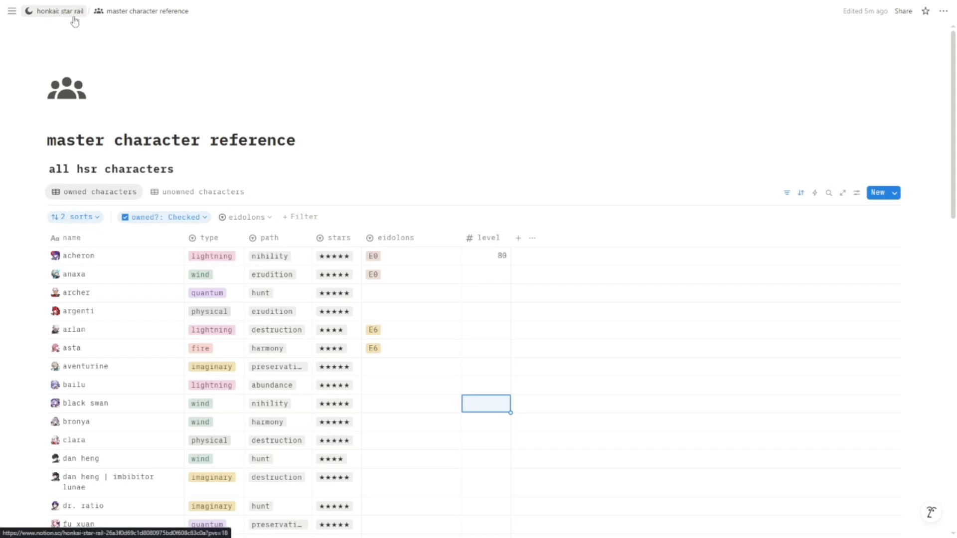
- Among the unowned characters, set the pulling status to pulling for aglaea, only for lore for blade, and maybe for boothill
click(212, 193)
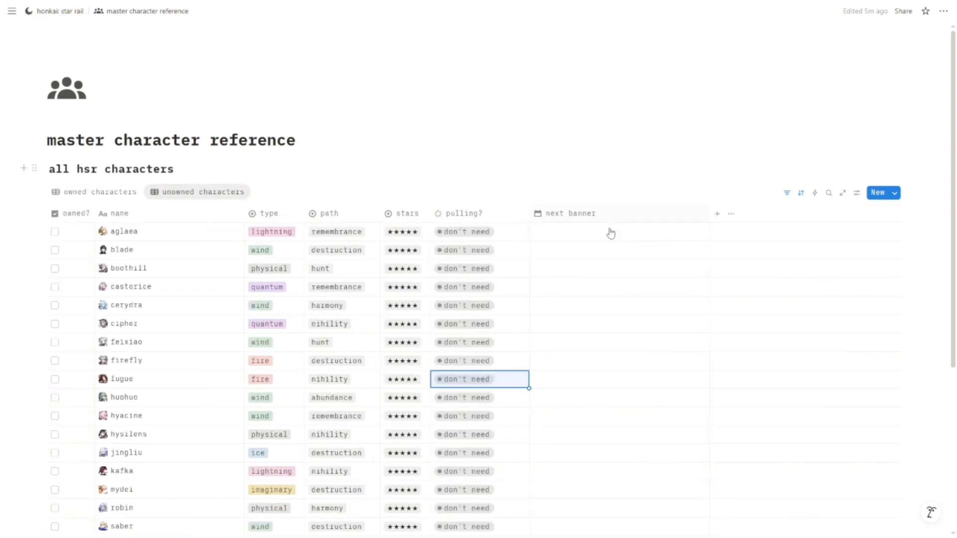
click(478, 231)
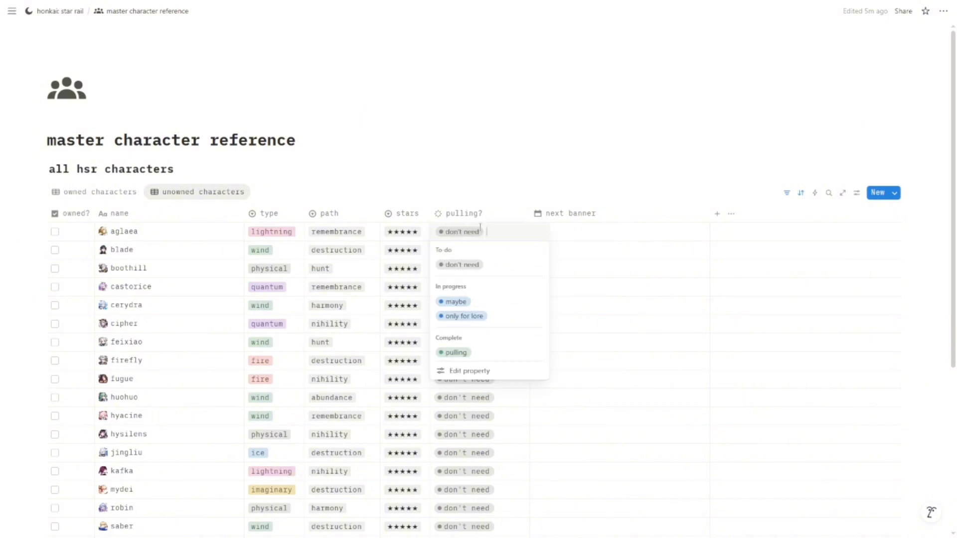
click(458, 353)
click(476, 250)
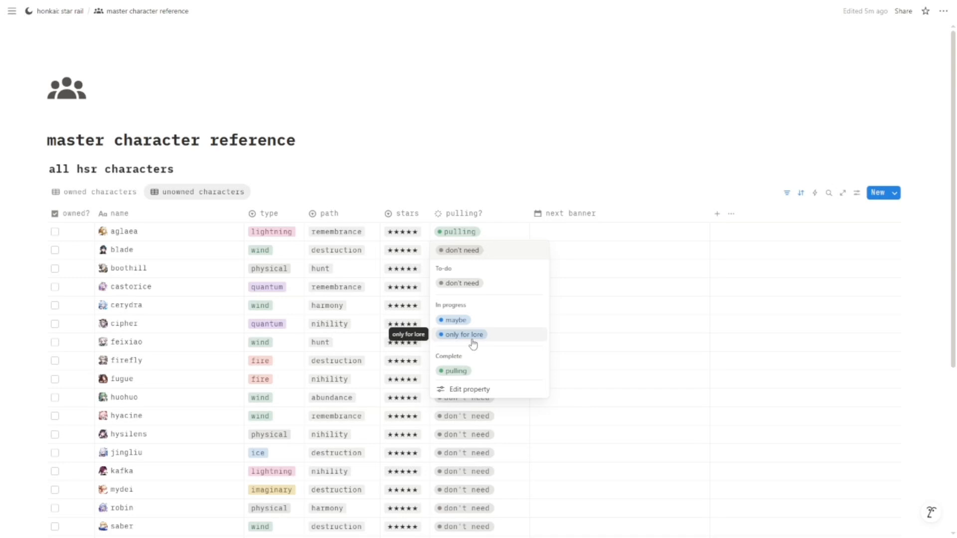
click(473, 344)
click(465, 269)
click(465, 342)
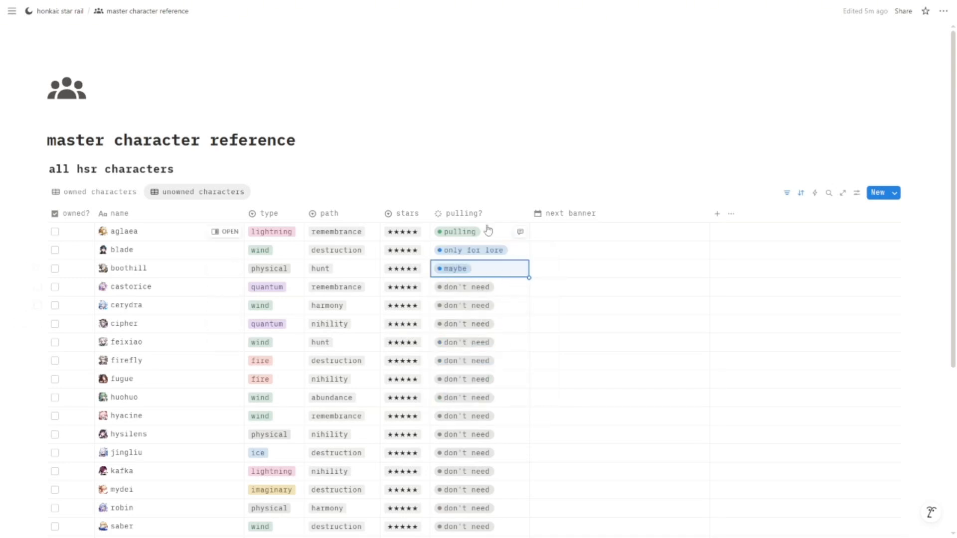
- Try a next banner date range of 09/10/2025 to 09/30/2025 for aglaea and clear it again
click(547, 251)
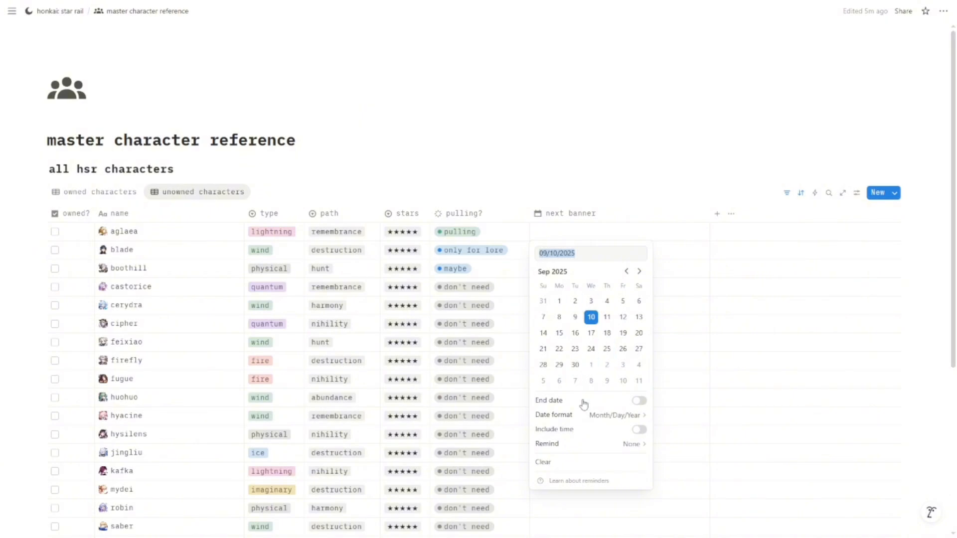
click(605, 416)
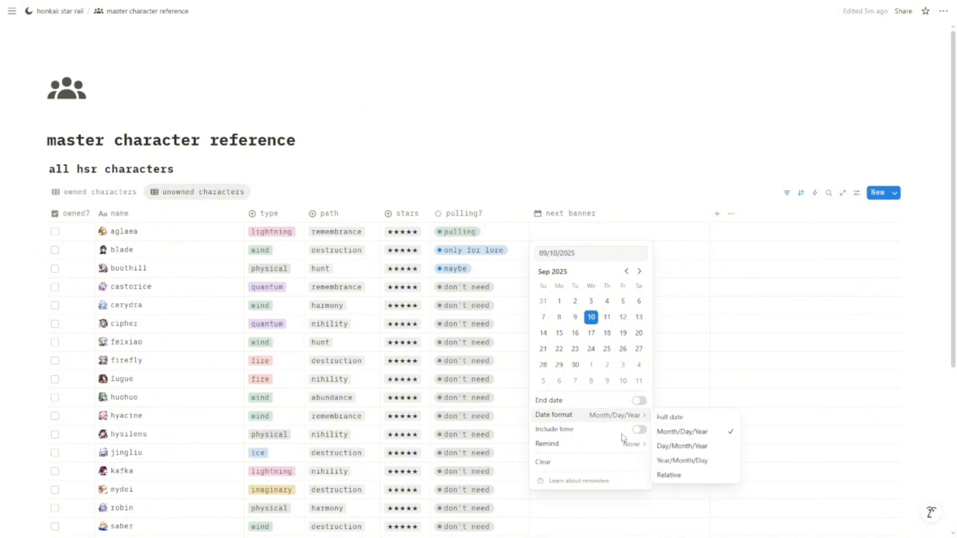
click(639, 400)
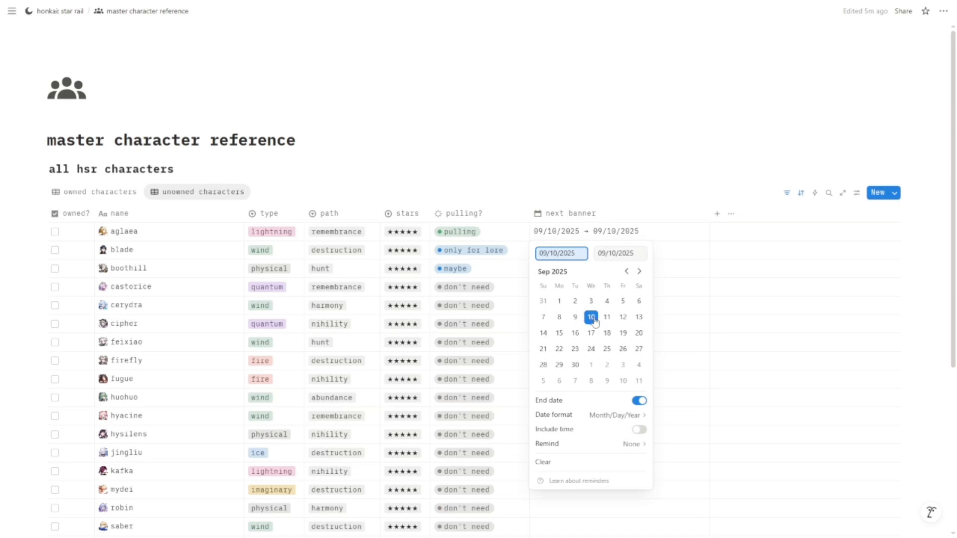
click(575, 365)
key(Escape)
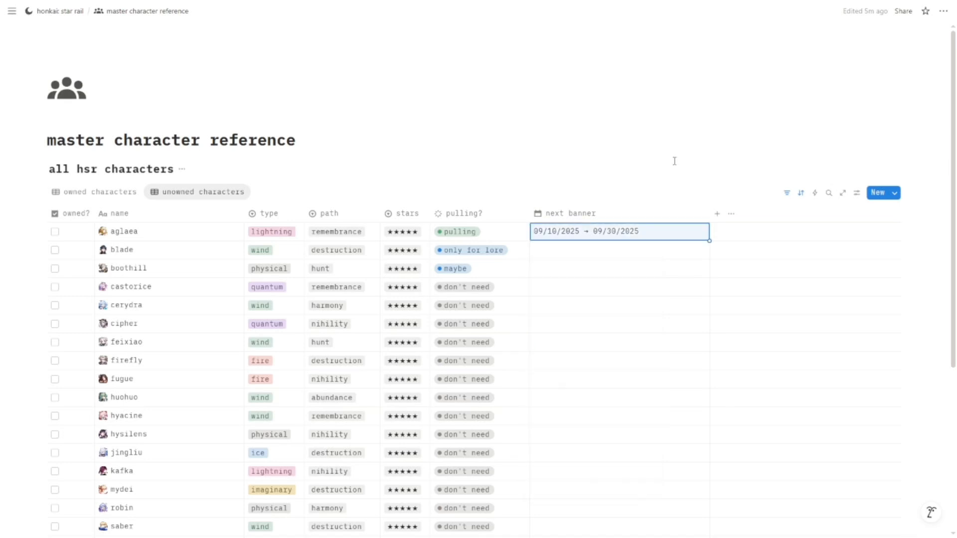
click(676, 238)
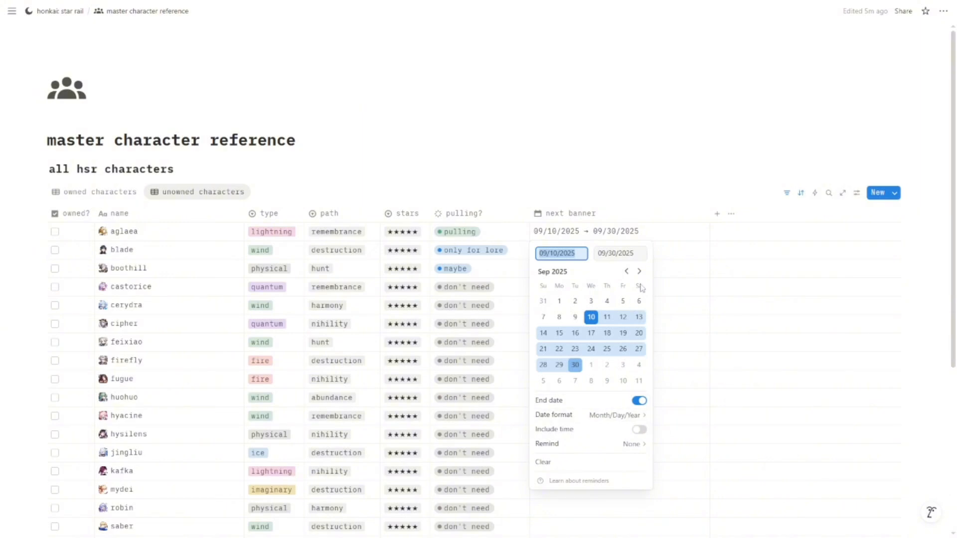
click(572, 461)
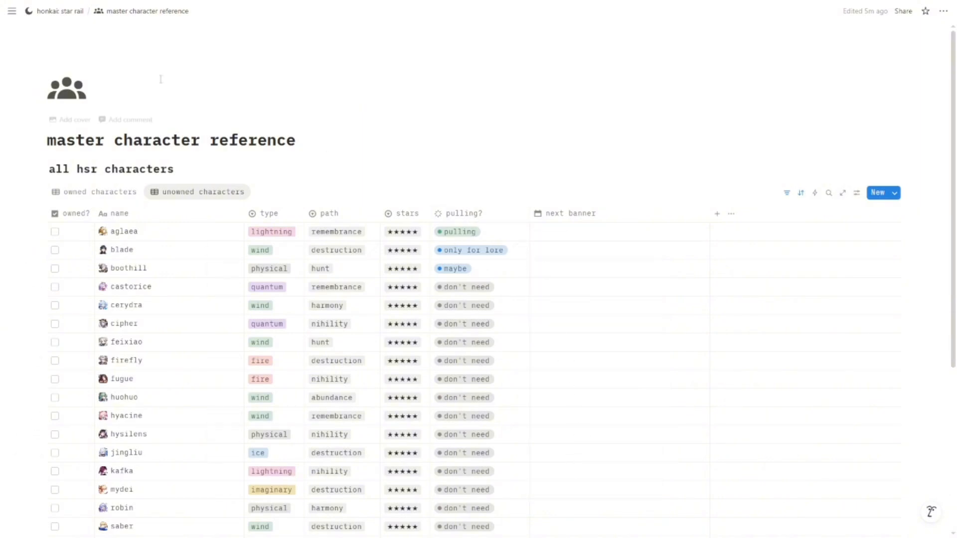
- Open the material reference chart from the honkai: star rail page and examine all materials, their uses and linked characters, including the unloaded rows
click(60, 11)
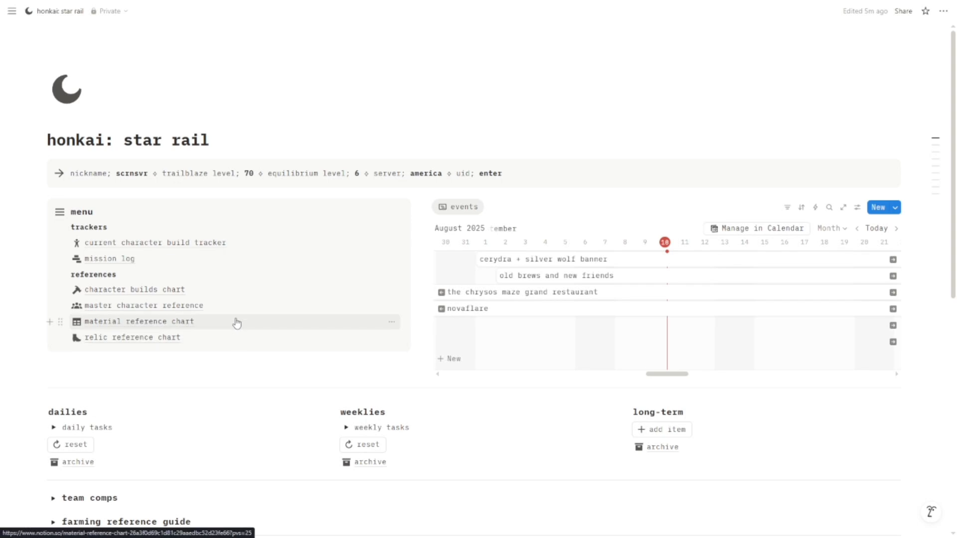
mouse_move(237, 323)
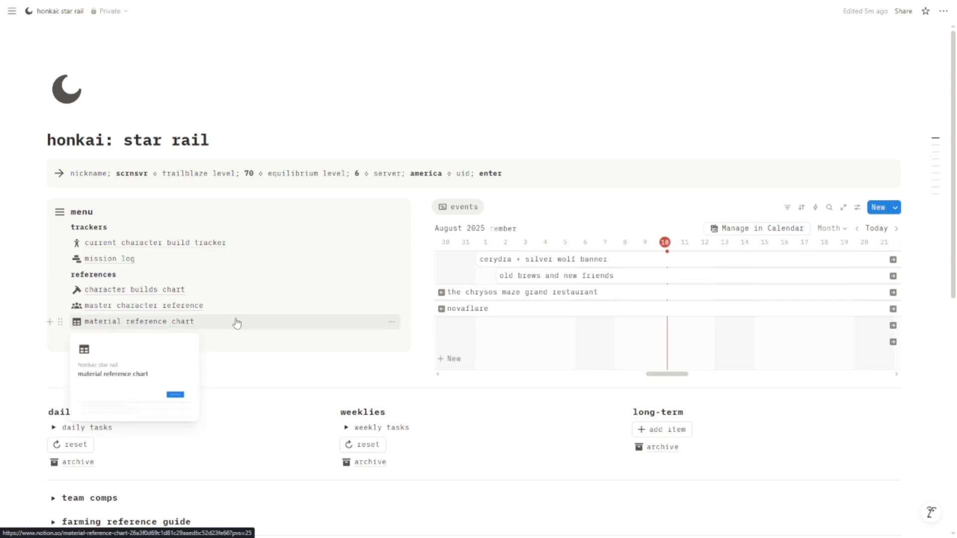
click(237, 323)
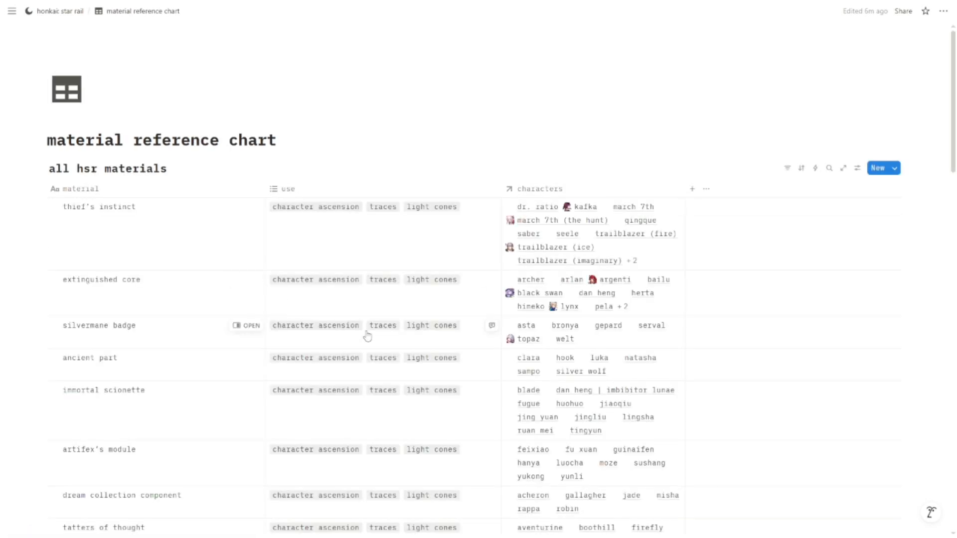
scroll(519, 253, down, 5)
scroll(520, 253, up, 5)
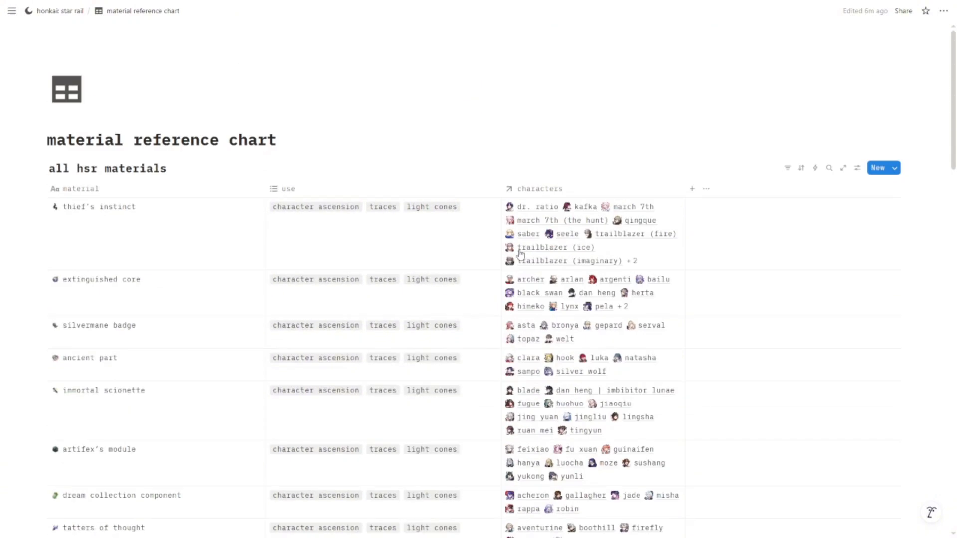
mouse_move(520, 253)
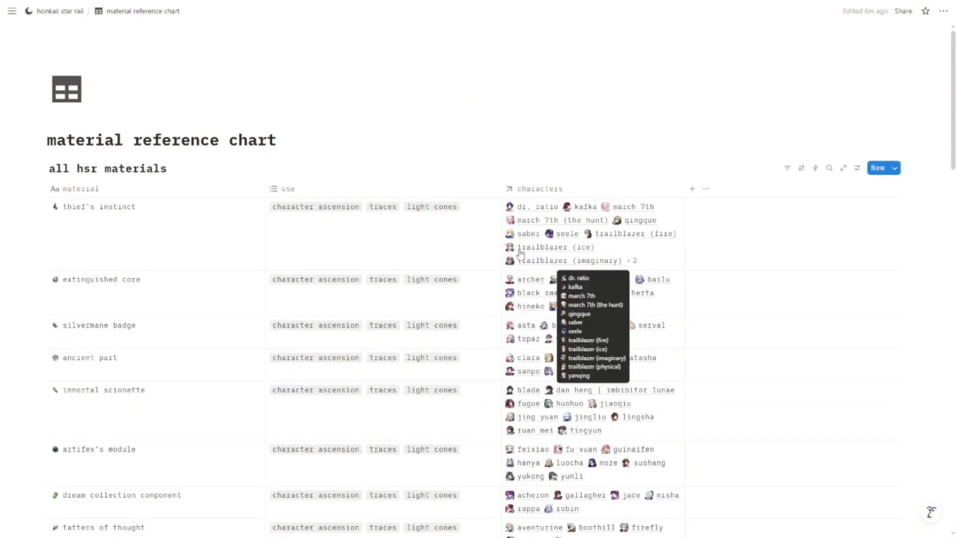
scroll(711, 292, down, 15)
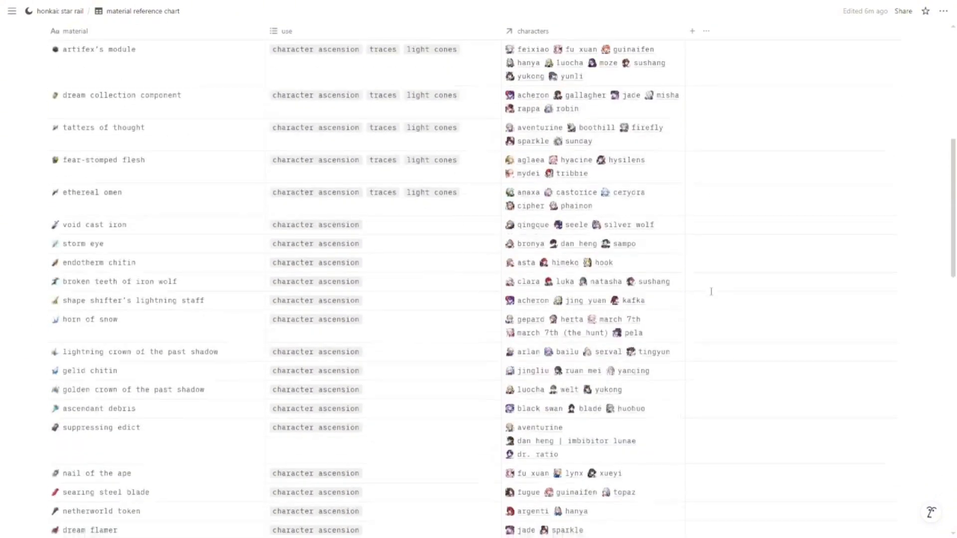
scroll(712, 291, up, 15)
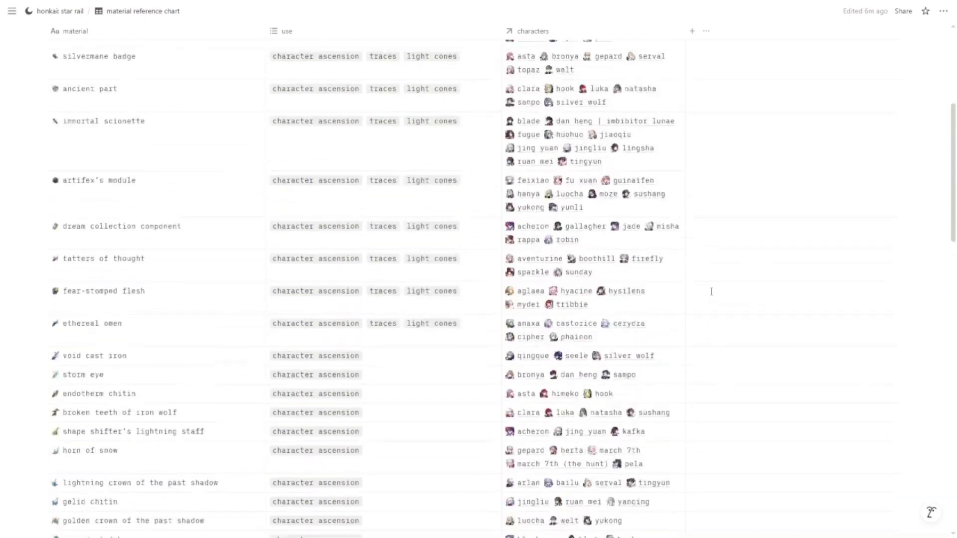
scroll(440, 359, down, 10)
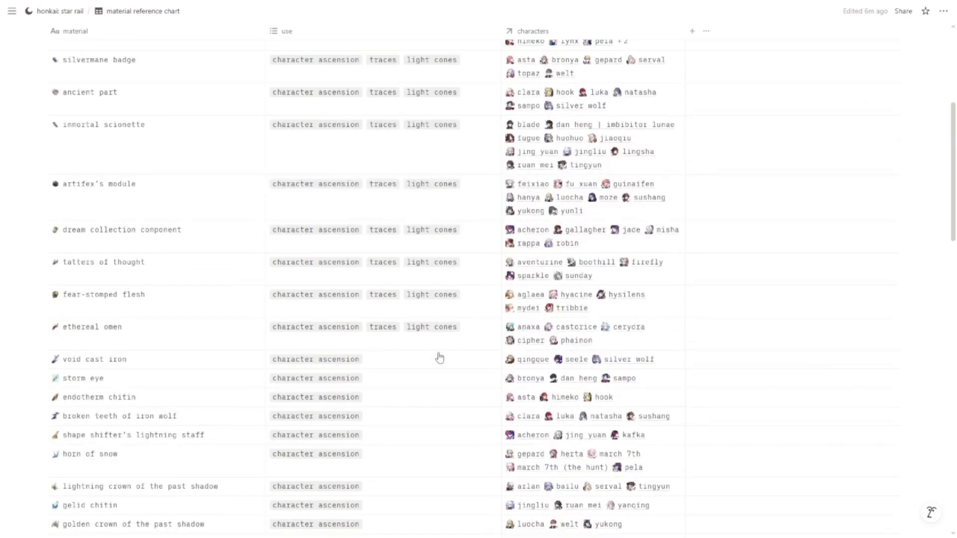
scroll(439, 358, down, 15)
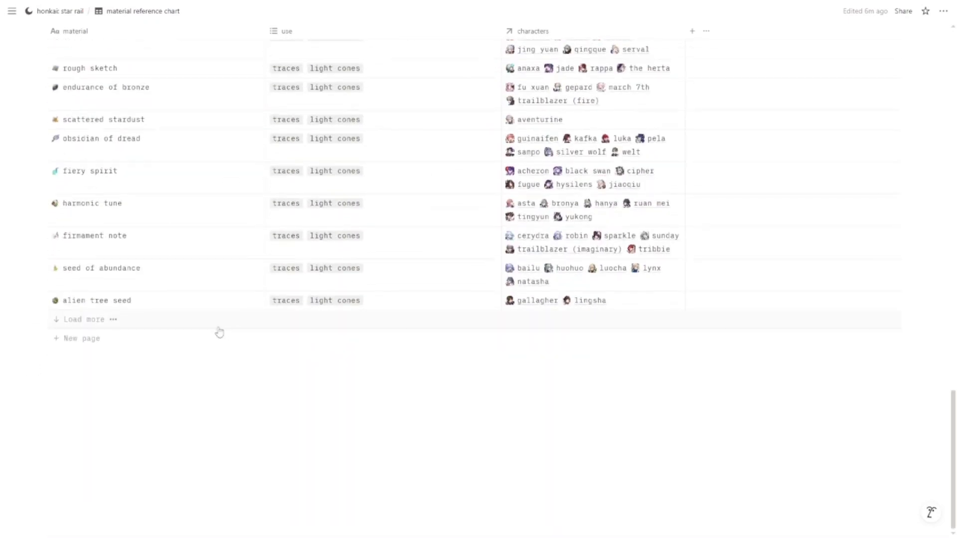
click(67, 320)
scroll(518, 362, down, 8)
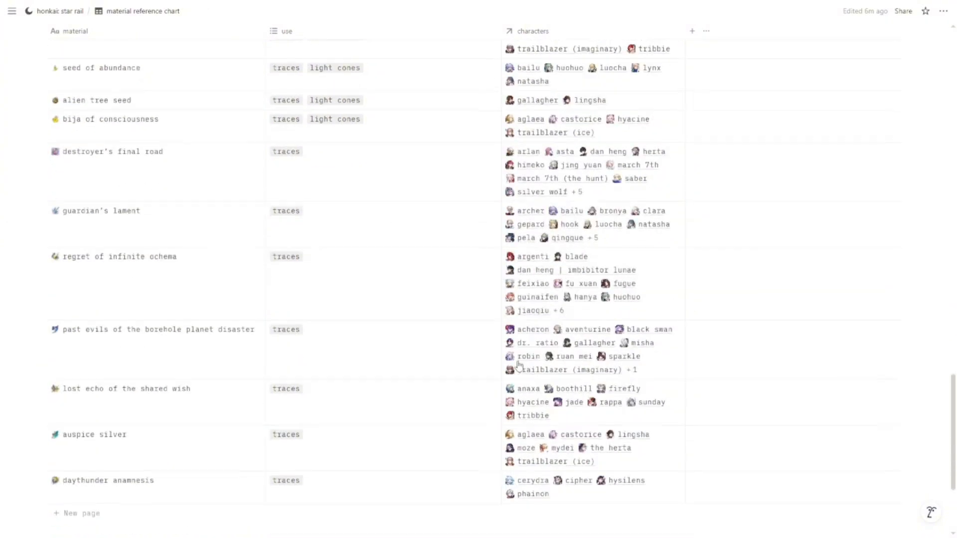
scroll(518, 362, up, 20)
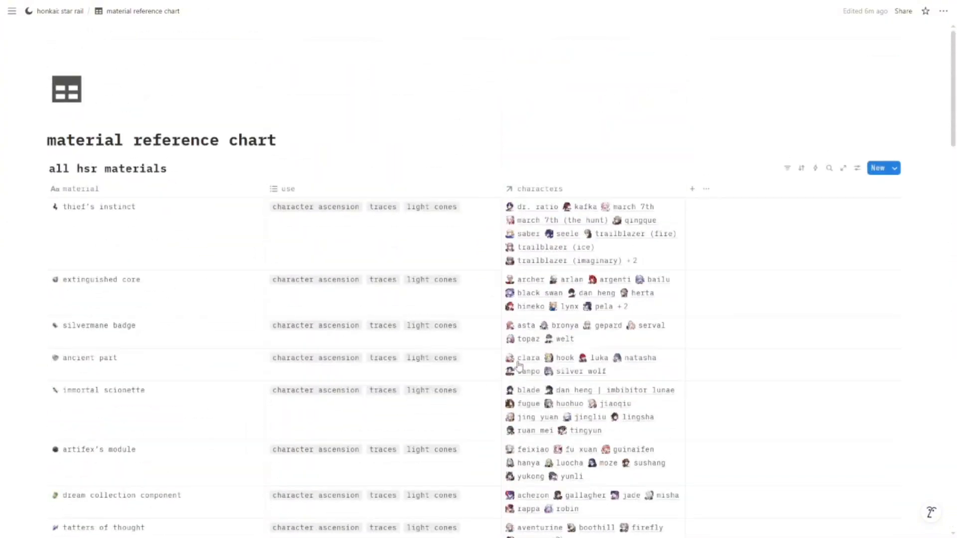
- Open the relic reference chart from the honkai: star rail page and examine the set bonuses of the cavern relics and planar ornaments
click(58, 12)
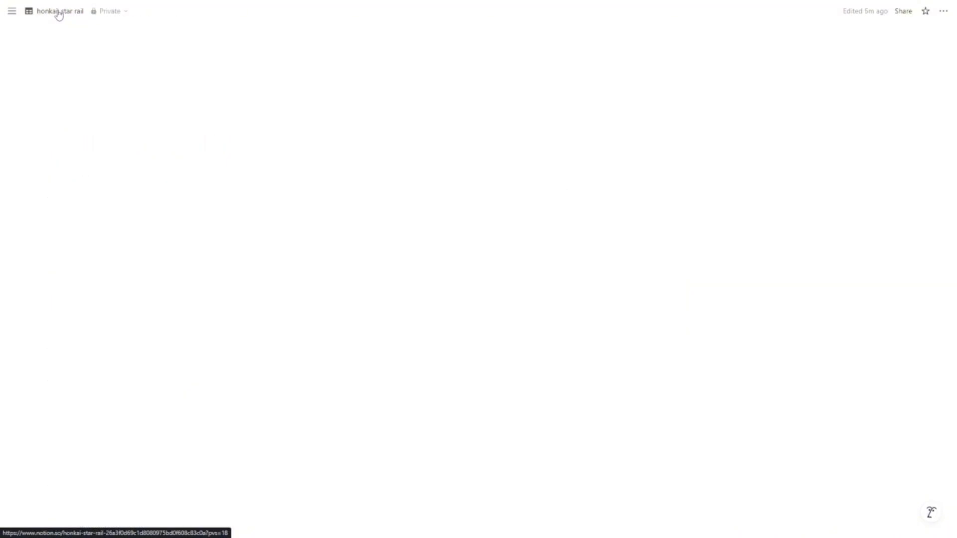
click(208, 334)
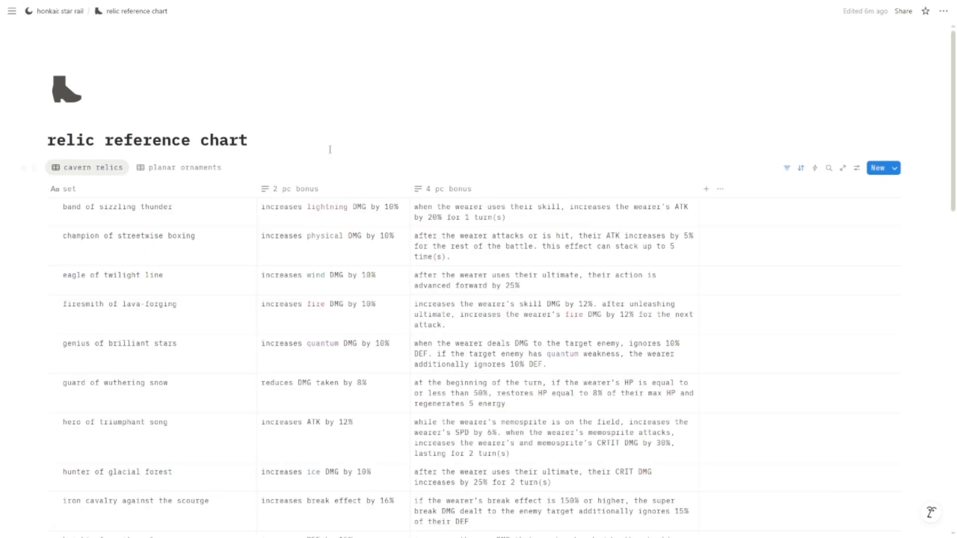
scroll(330, 153, down, 6)
scroll(330, 153, down, 10)
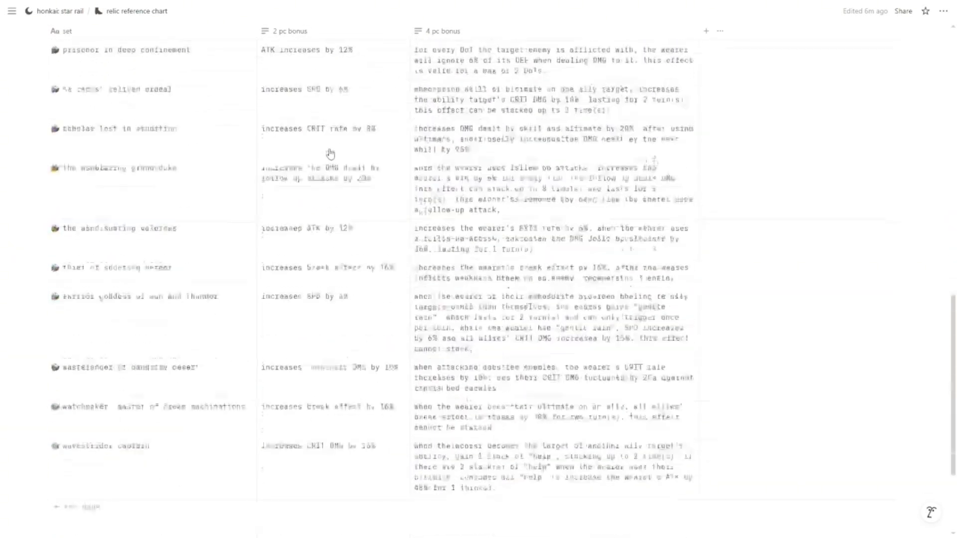
scroll(144, 306, up, 15)
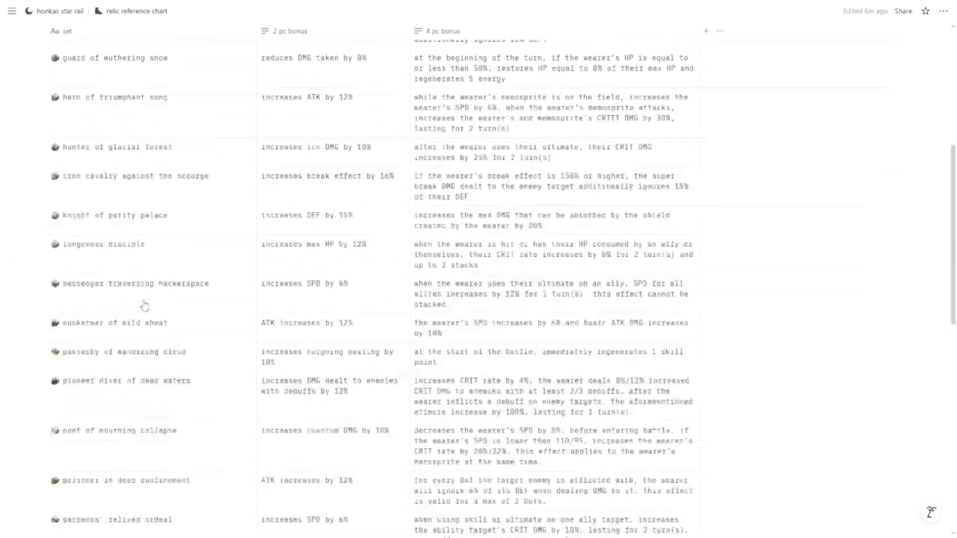
click(158, 169)
scroll(353, 238, down, 10)
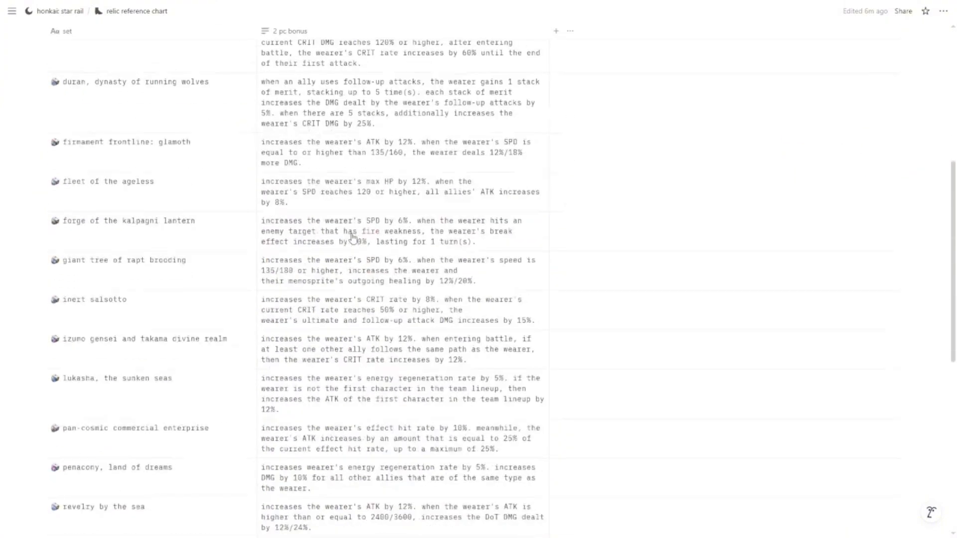
scroll(353, 238, up, 12)
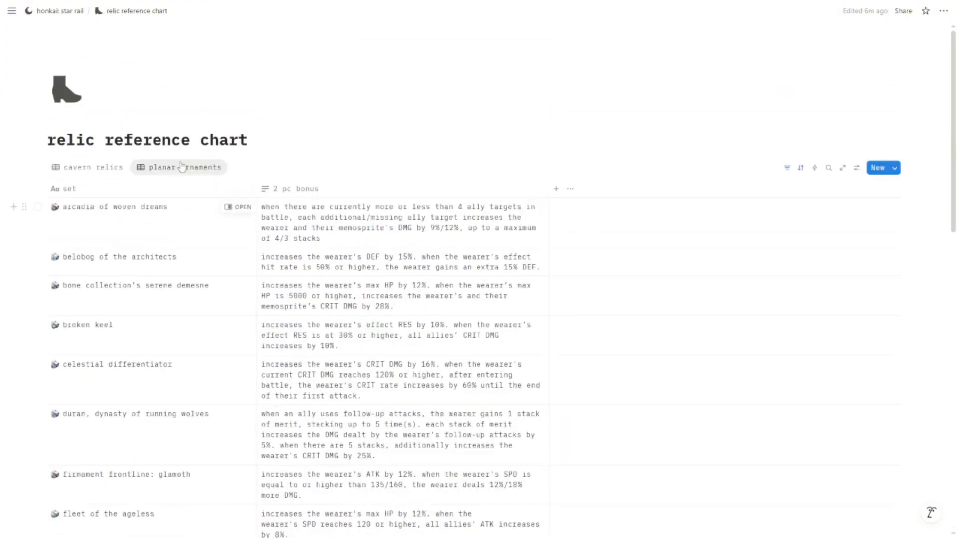
- Open the character builds chart from the honkai: star rail page and add an entry named yanqing
click(64, 11)
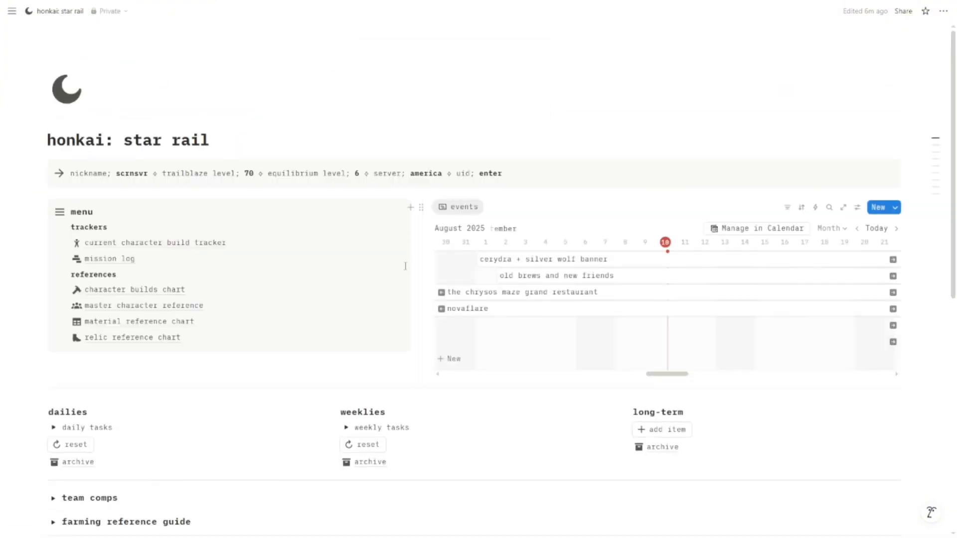
click(220, 294)
drag(288, 276, 261, 260)
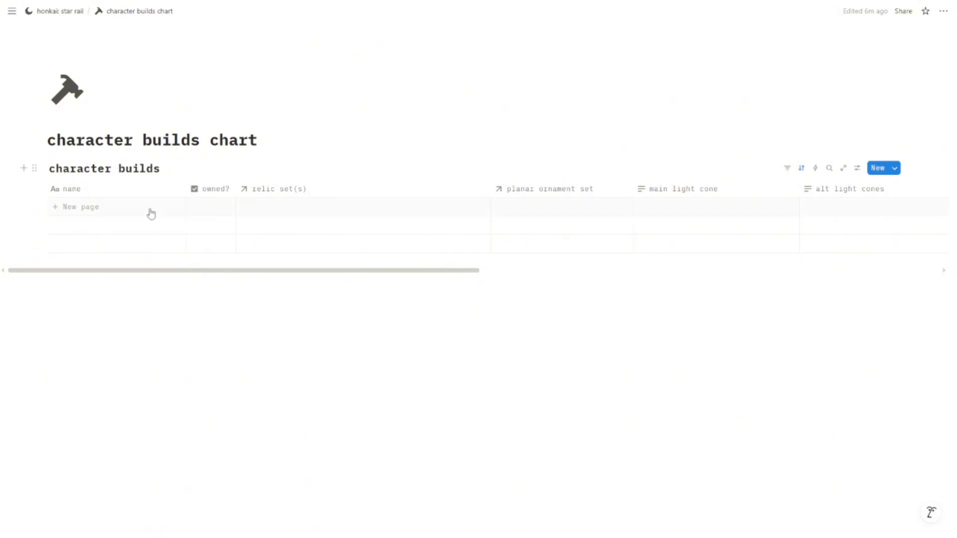
click(151, 212)
text(y)
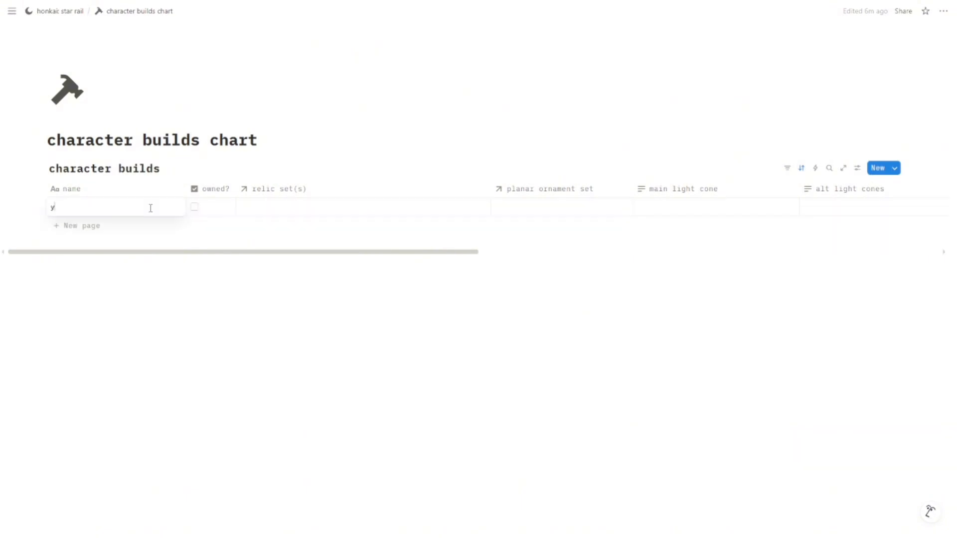
text(anqing)
key(Return)
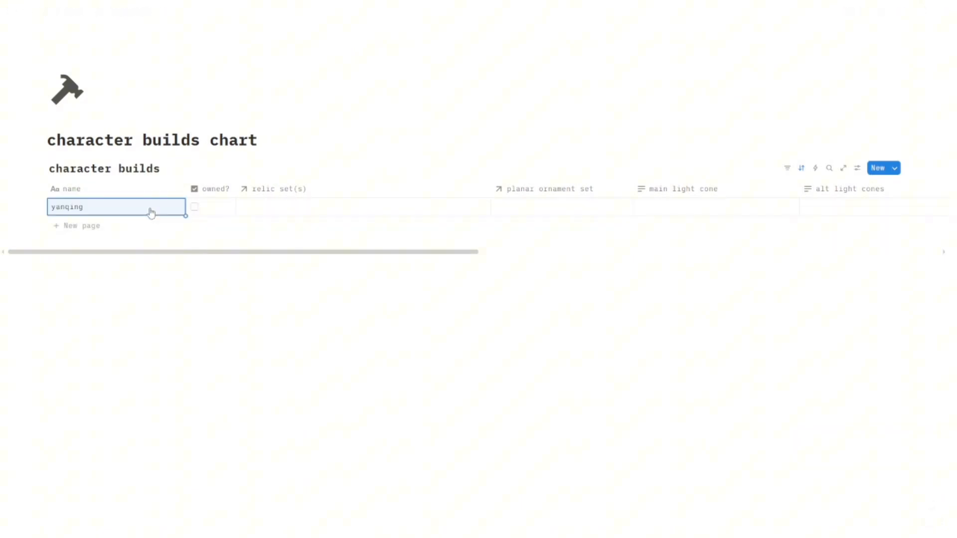
- Mark yanqing as owned and link the wind-soaring valorous as the relic set
click(196, 209)
click(273, 211)
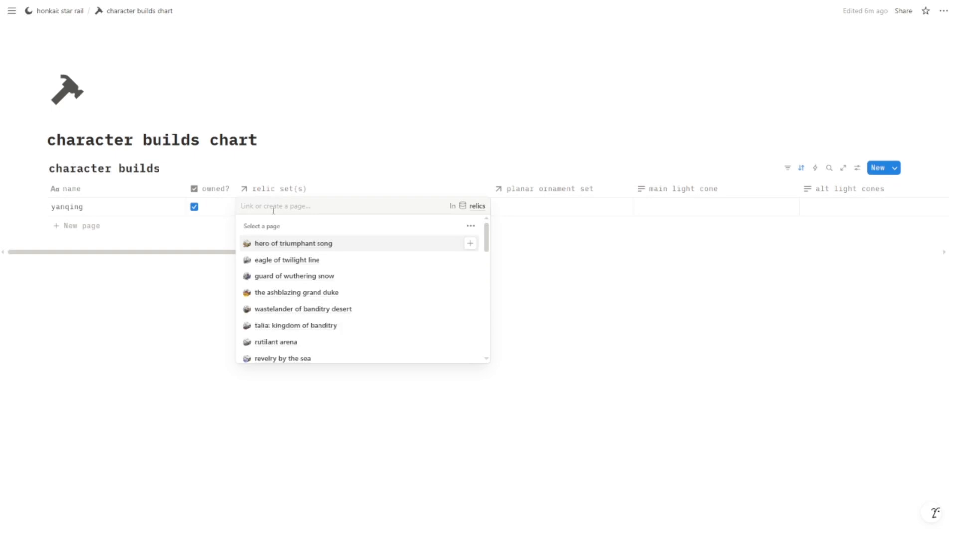
text(wind)
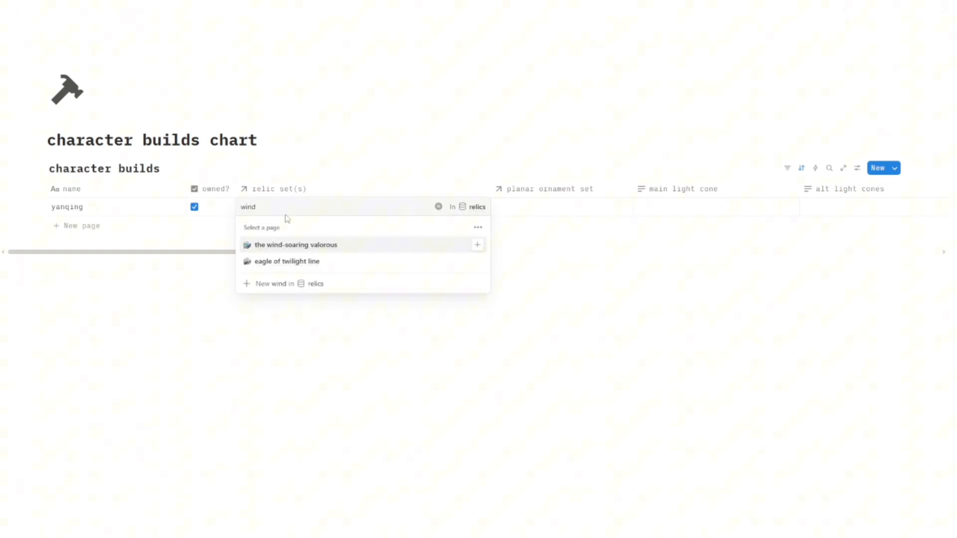
click(312, 245)
- Link broken keel as yanqing's planar ornament set
click(573, 217)
click(573, 215)
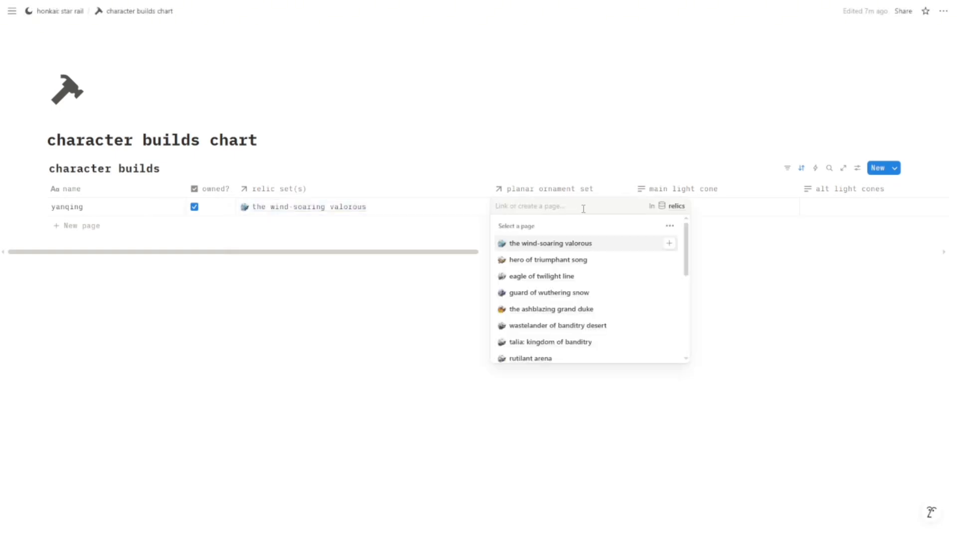
text(broken)
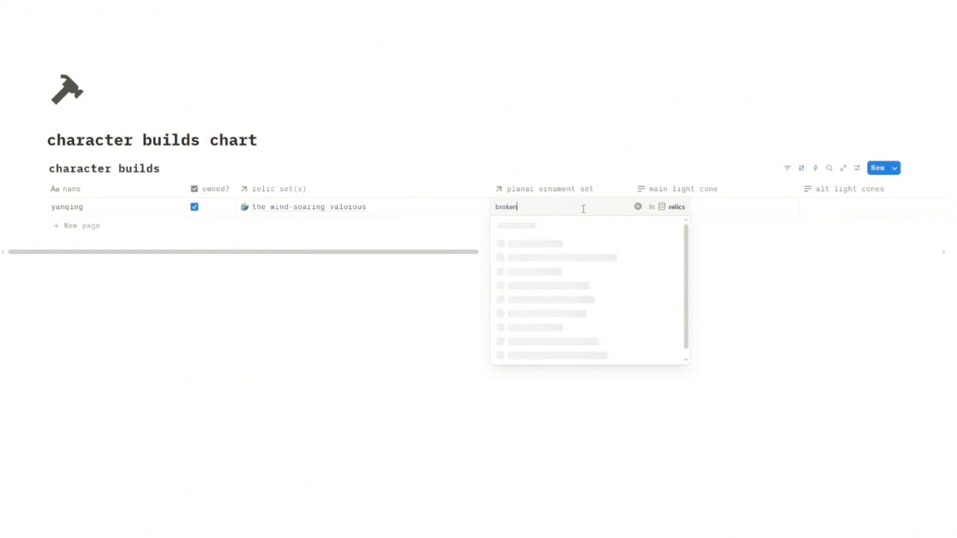
click(574, 244)
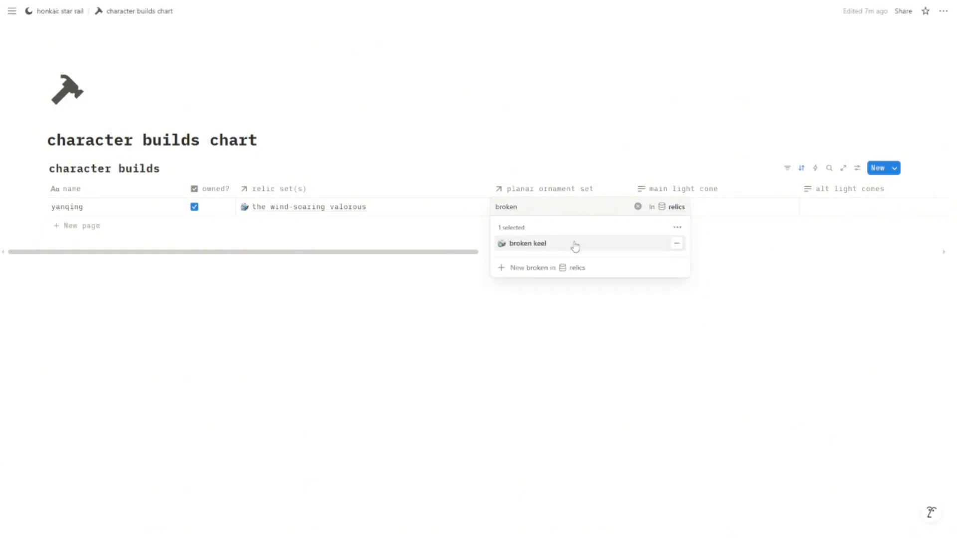
key(Escape)
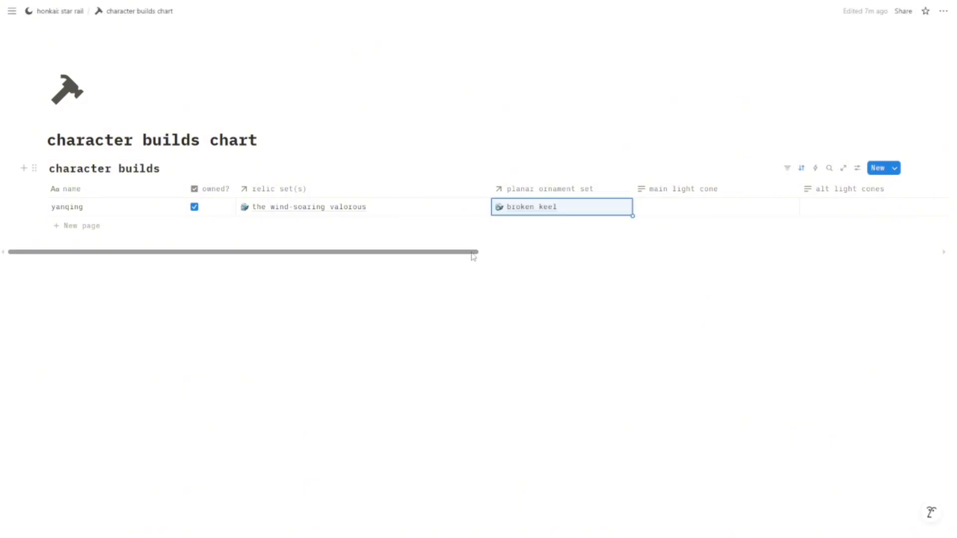
- Open the main light cone field of the yanqing entry and leave it blank
scroll(472, 257, right, 5)
click(518, 210)
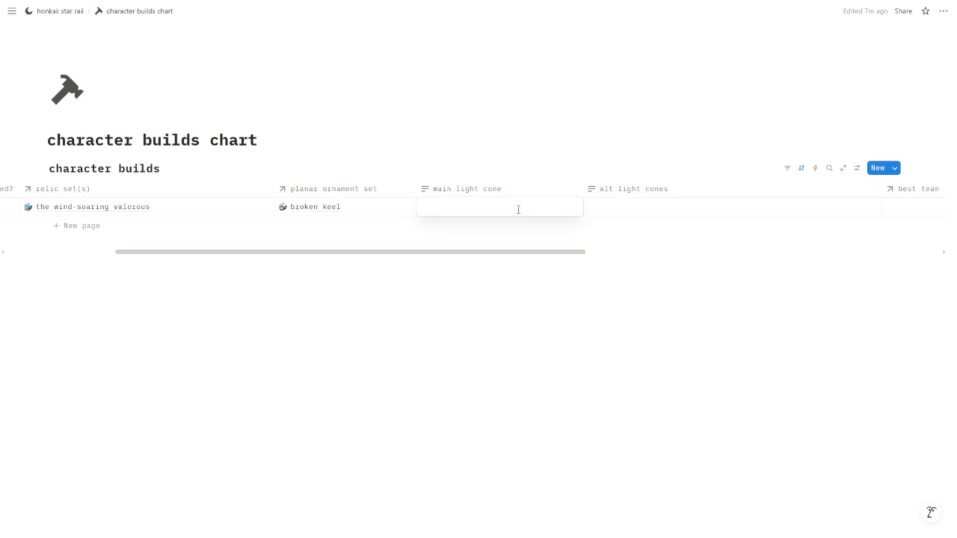
text(hsaasdkh)
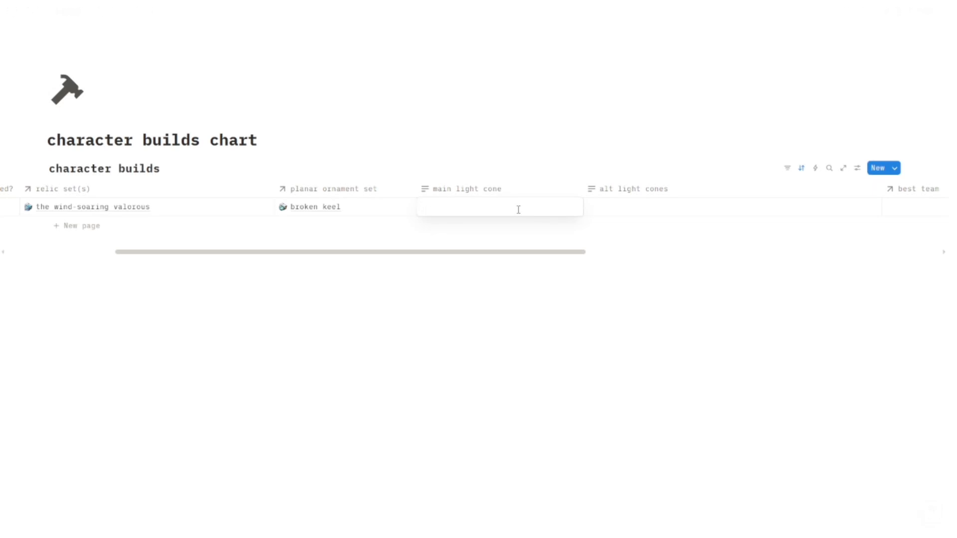
key(Escape)
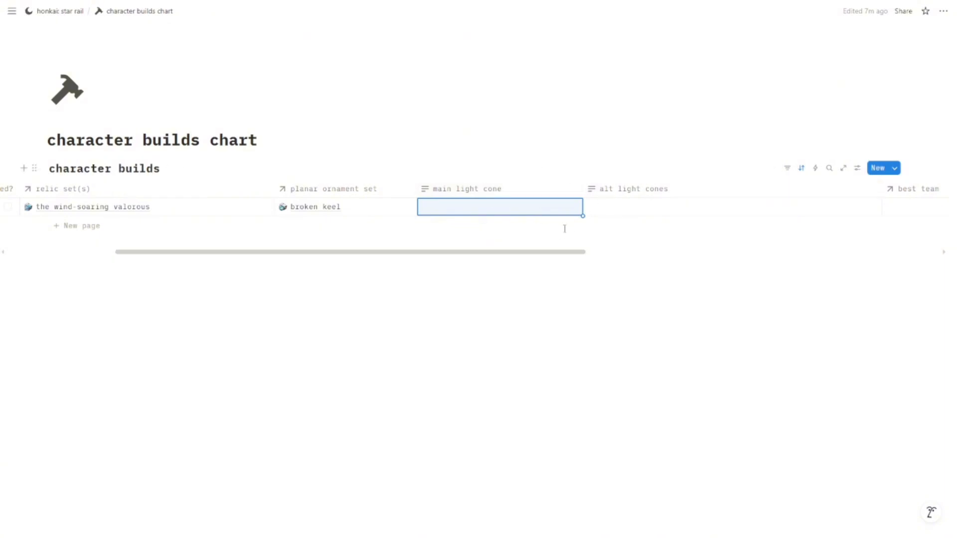
- Link saber and aventurine as the best team for yanqing
drag(558, 260, 665, 259)
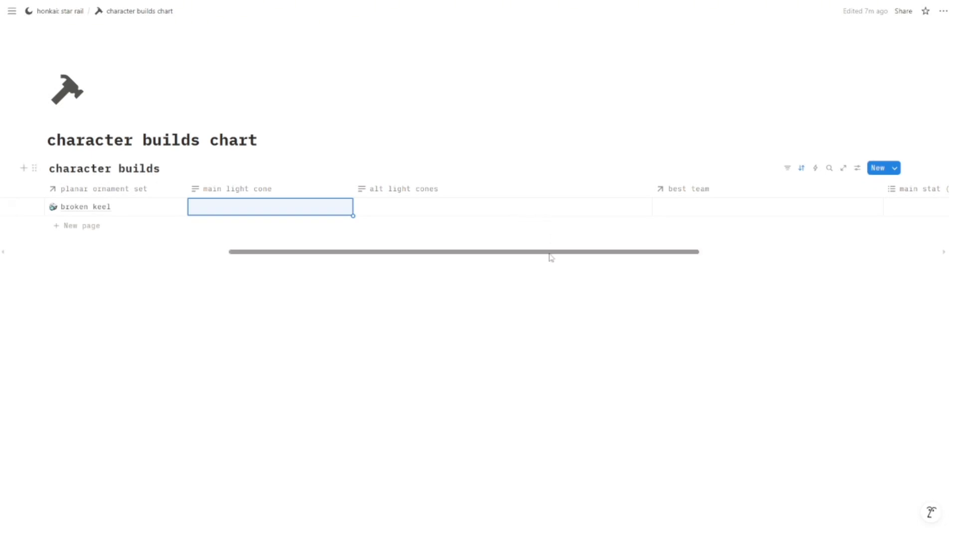
drag(549, 259, 669, 256)
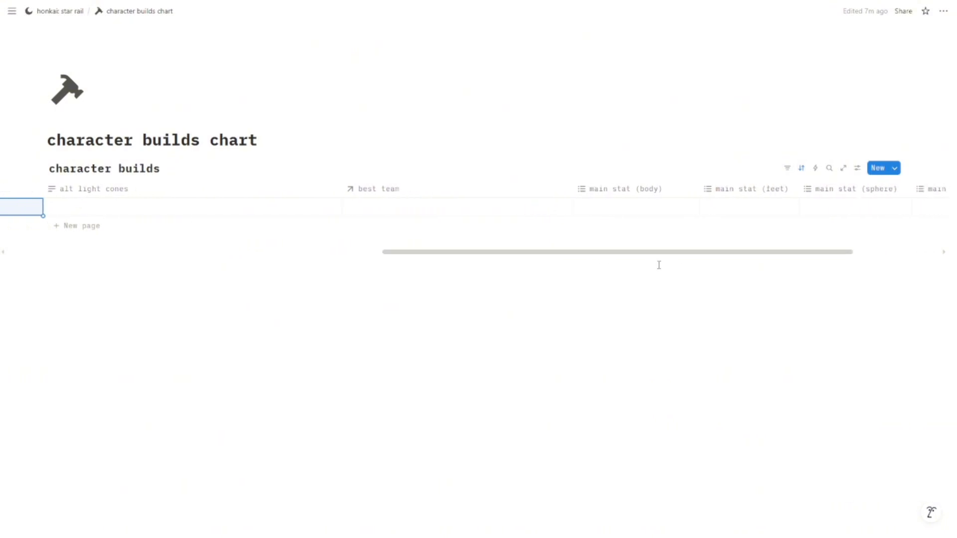
click(524, 209)
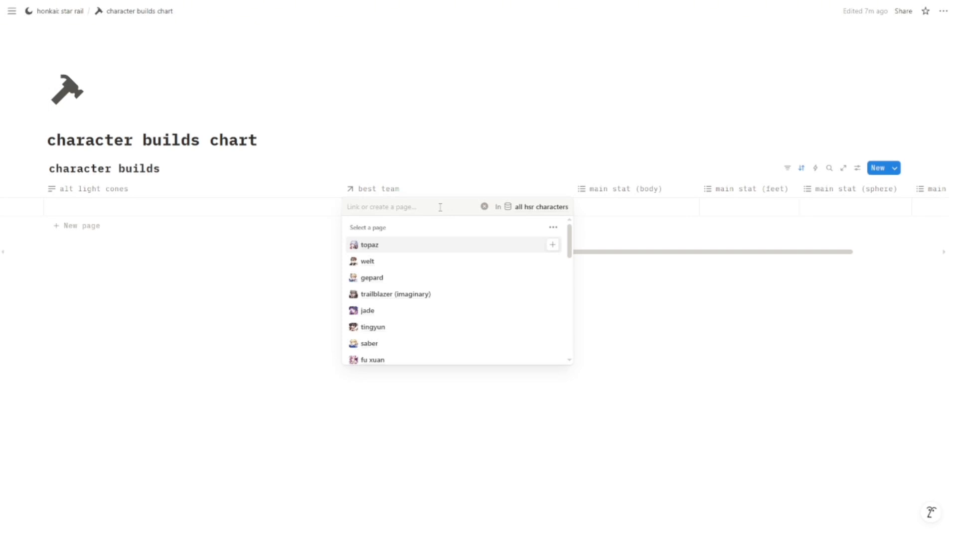
text(saber)
key(Return)
key(BackSpace)
key(BackSpace)
key(BackSpace)
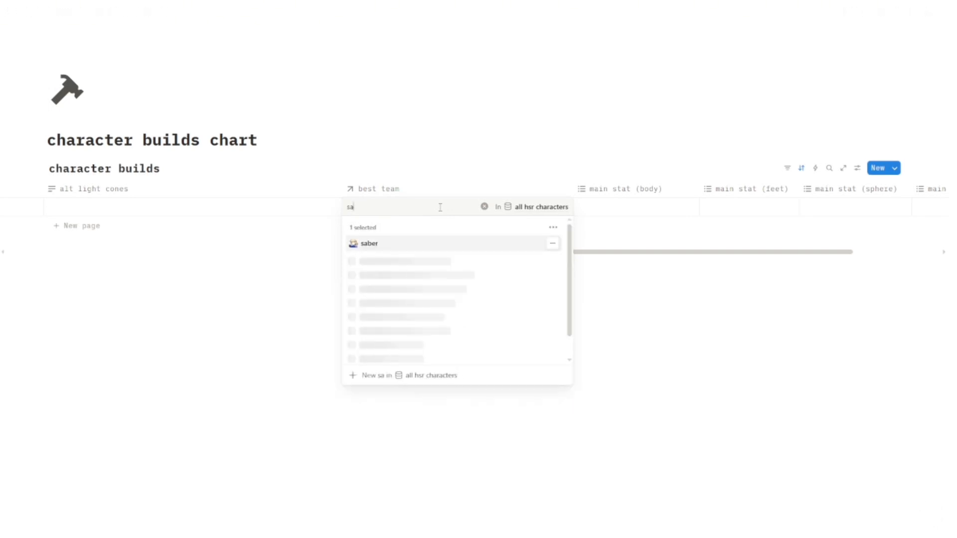
key(BackSpace)
key(BackSpace)
text(aventurin)
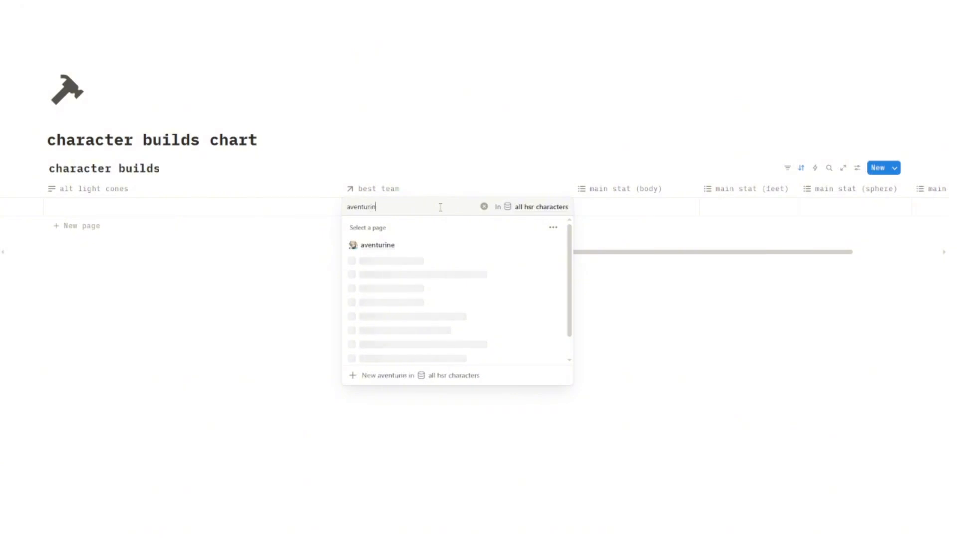
key(Return)
key(Escape)
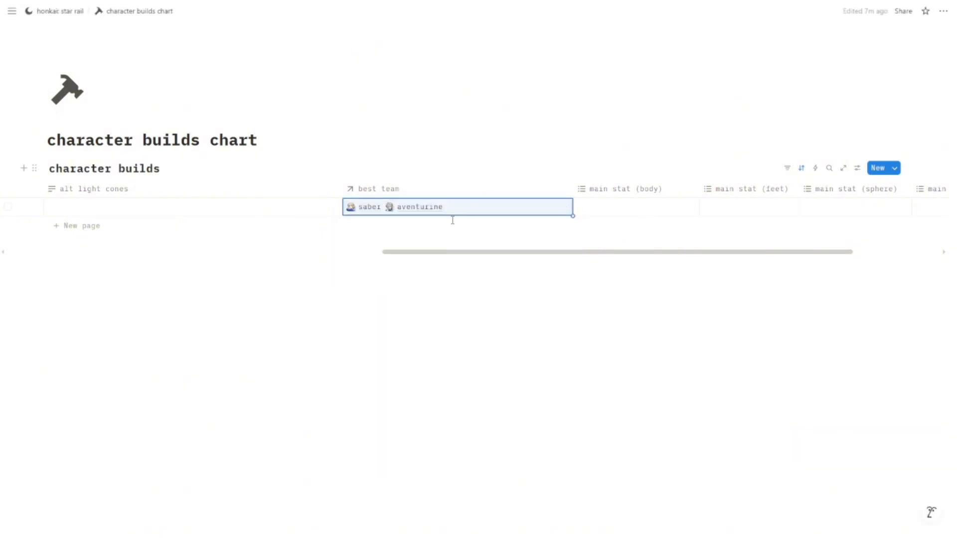
- Remove saber and aventurine from yanqing's best team
click(455, 212)
click(553, 245)
click(553, 243)
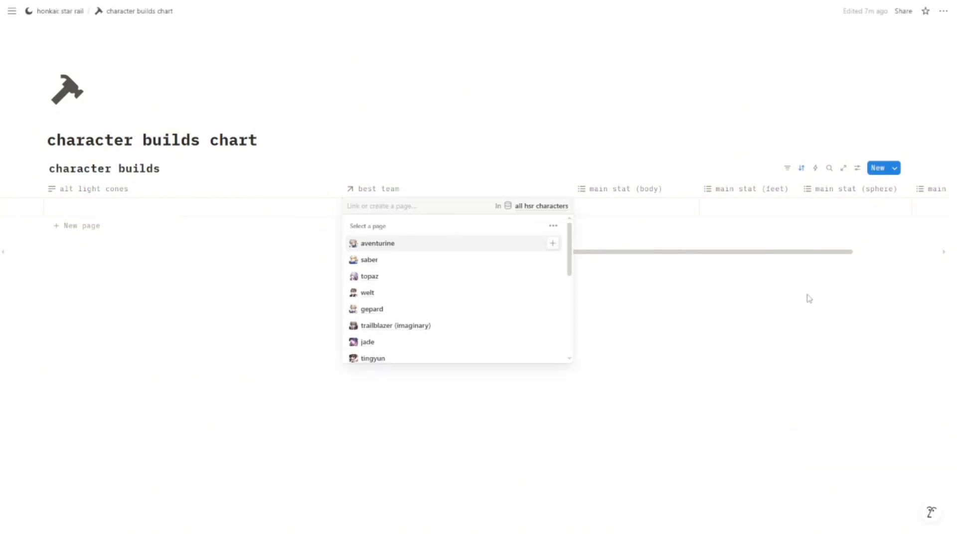
key(Escape)
- Examine the options offered for yanqing's body, feet, sphere and rope main stats without choosing any
scroll(697, 239, right, 4)
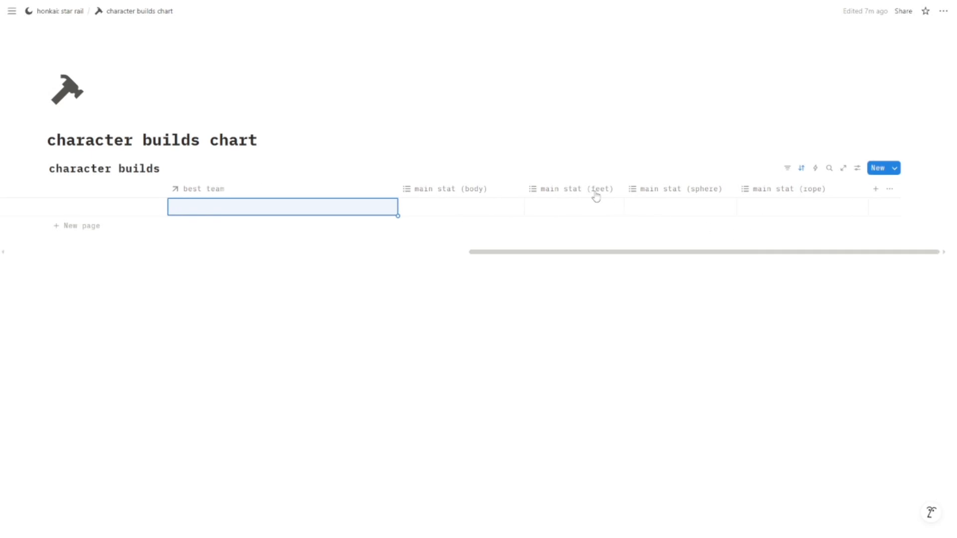
click(497, 212)
key(Escape)
click(571, 211)
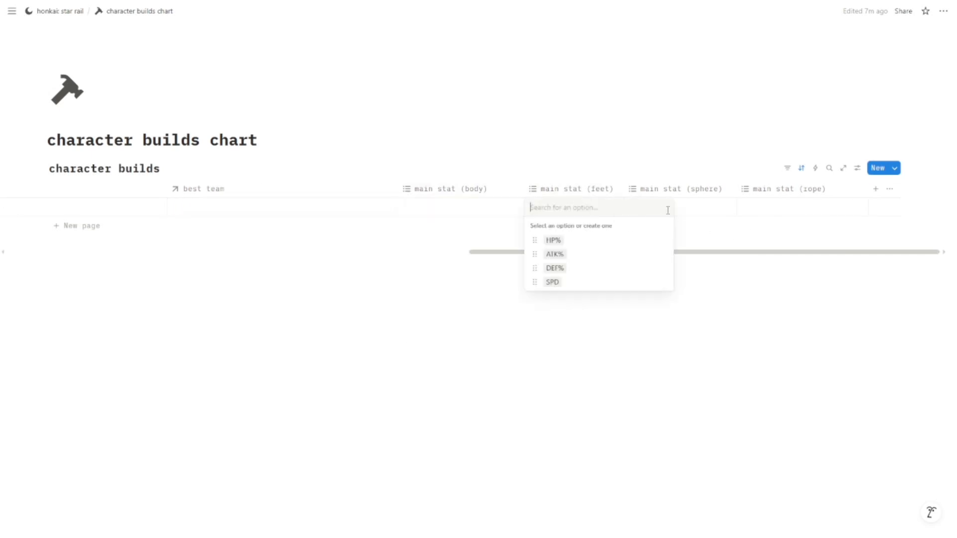
key(Escape)
click(675, 214)
key(Escape)
click(785, 215)
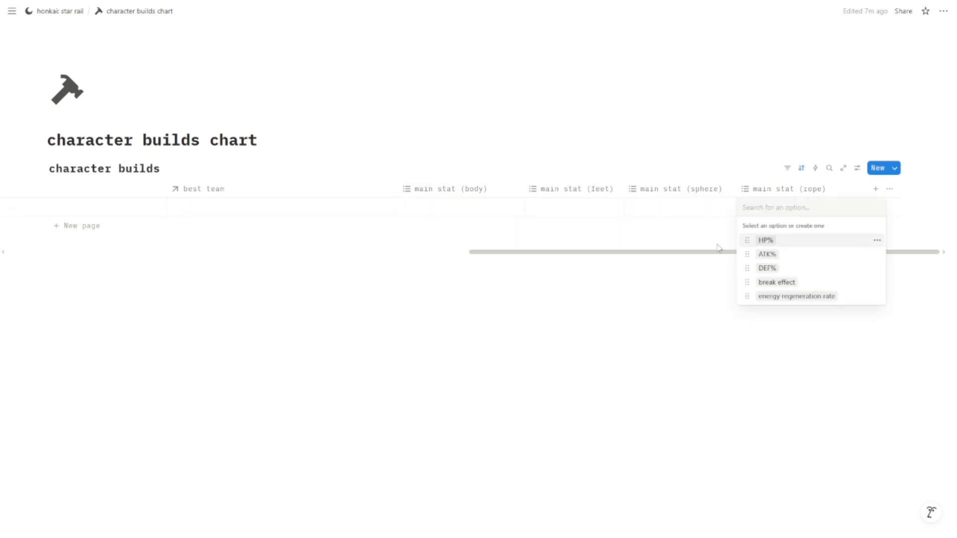
key(Escape)
- Delete the yanqing entry from the character builds table
drag(710, 254, 239, 259)
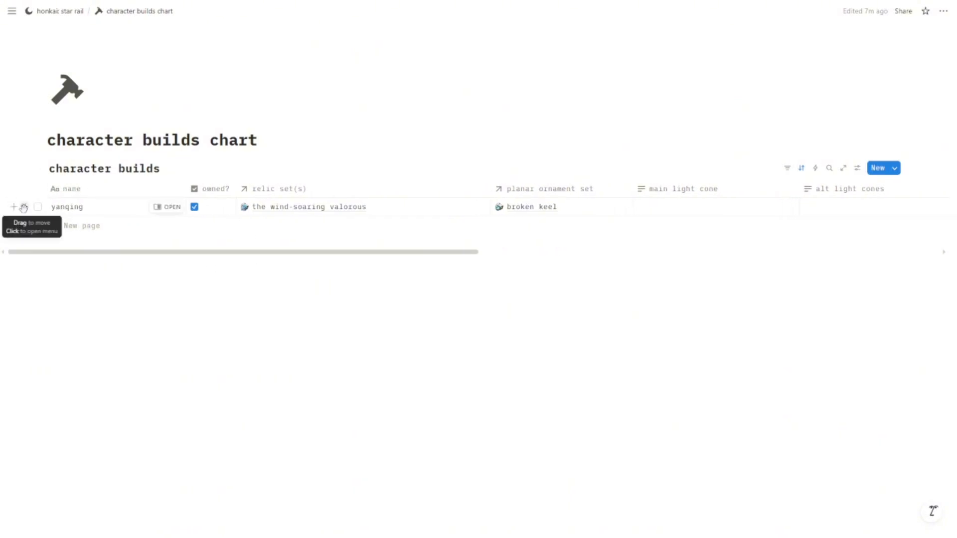
click(24, 207)
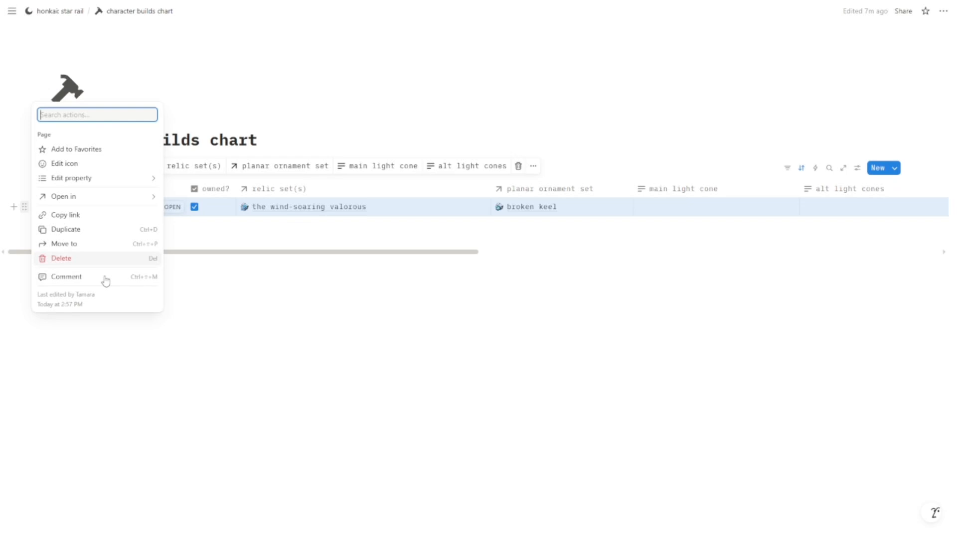
click(81, 258)
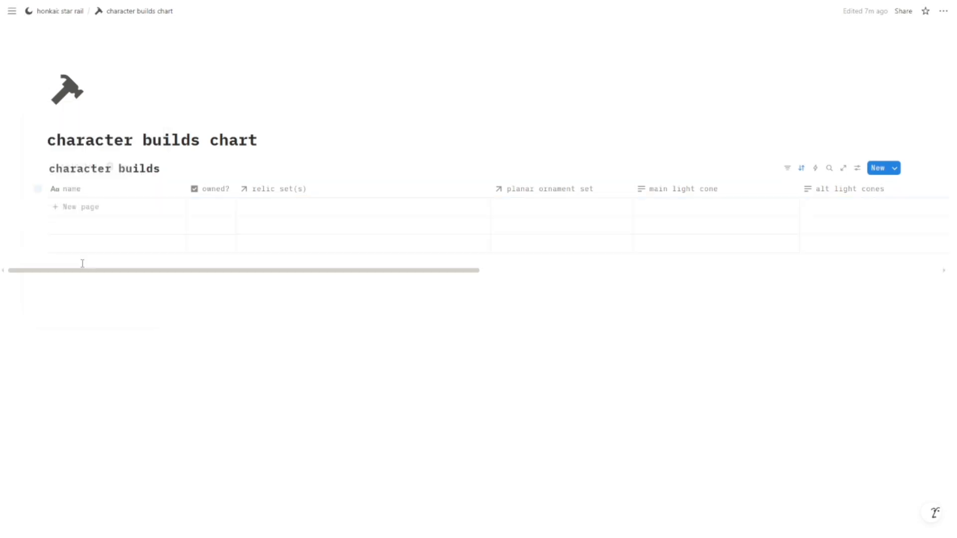
- Return to the honkai: star rail page and check off finish daily training and renew assignments under daily tasks
click(59, 11)
scroll(343, 264, down, 3)
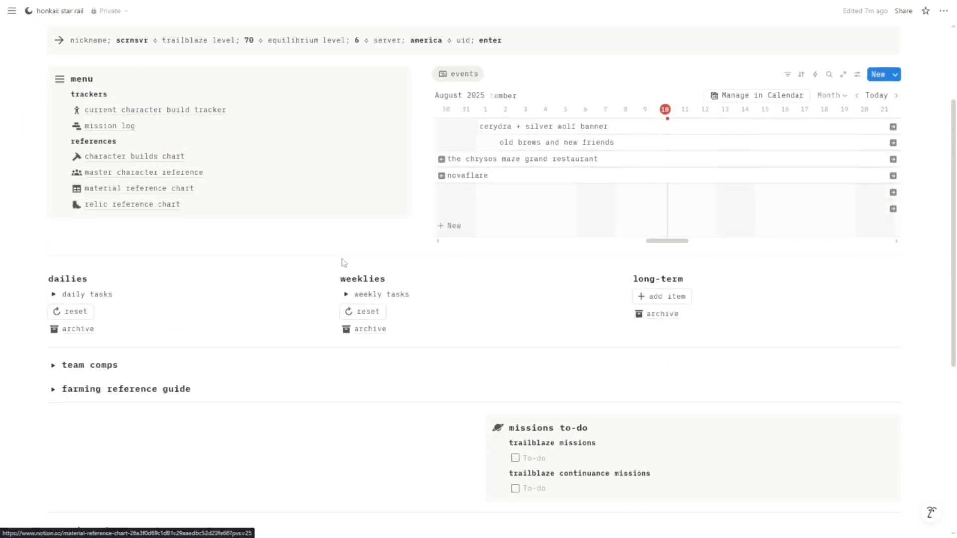
scroll(341, 260, down, 3)
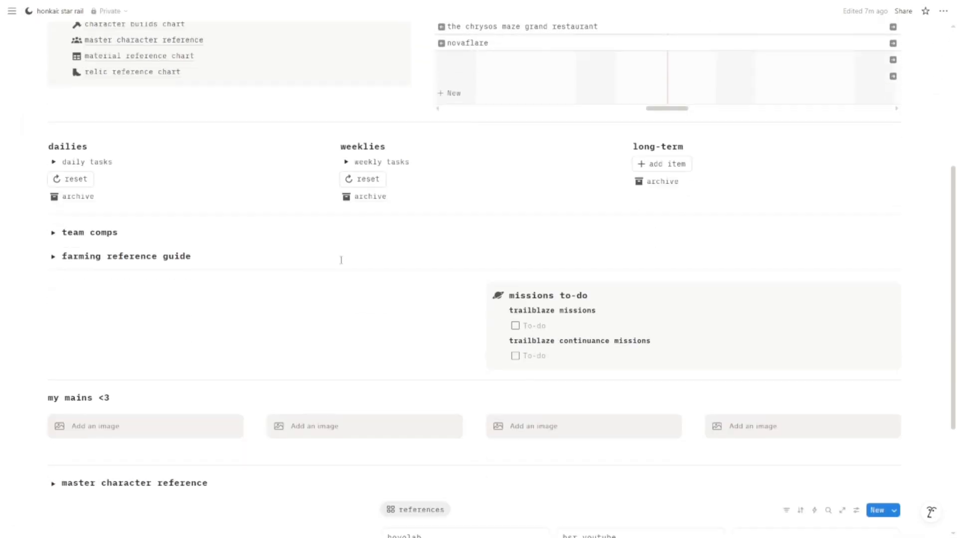
click(53, 162)
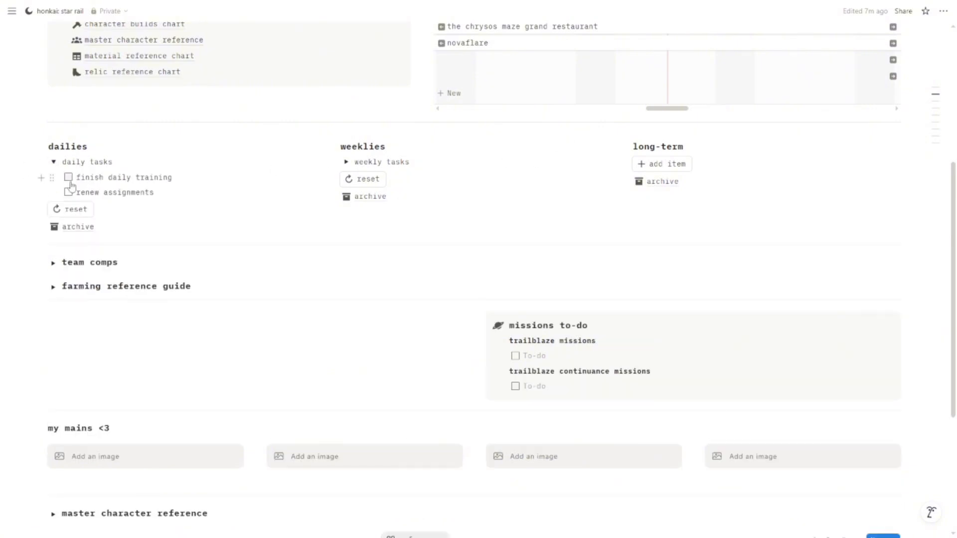
click(68, 177)
click(69, 192)
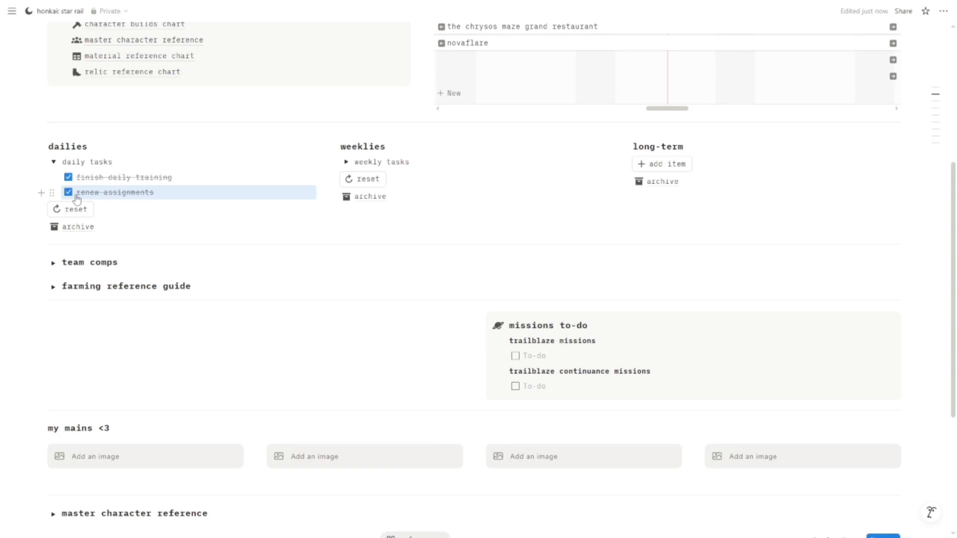
- Delete the completed daily tasks list and generate a fresh one with the dailies reset action
click(54, 161)
drag(40, 161, 69, 197)
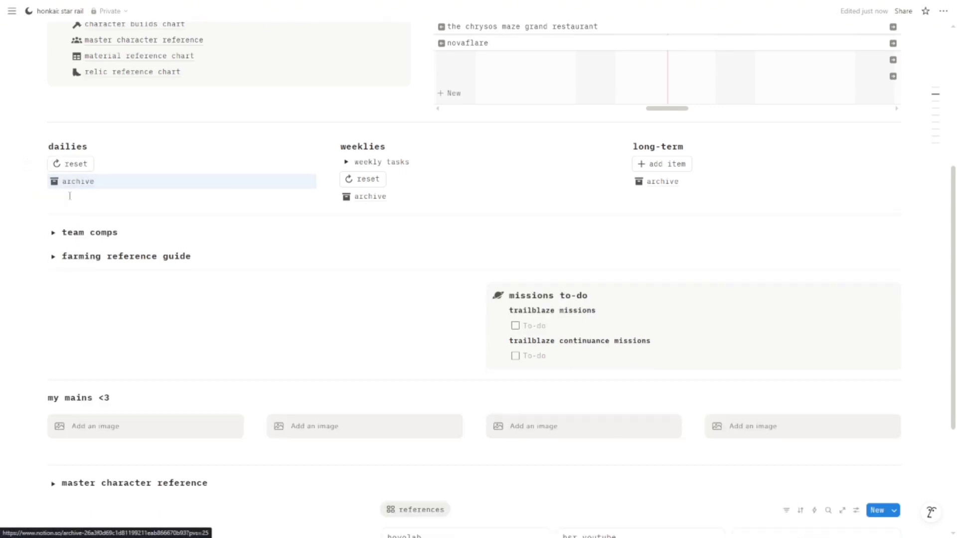
click(76, 168)
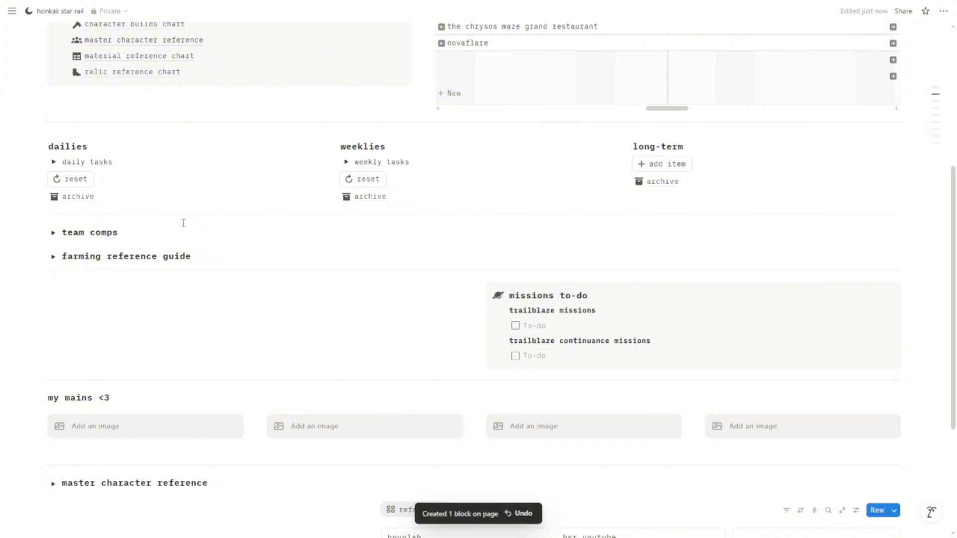
click(38, 181)
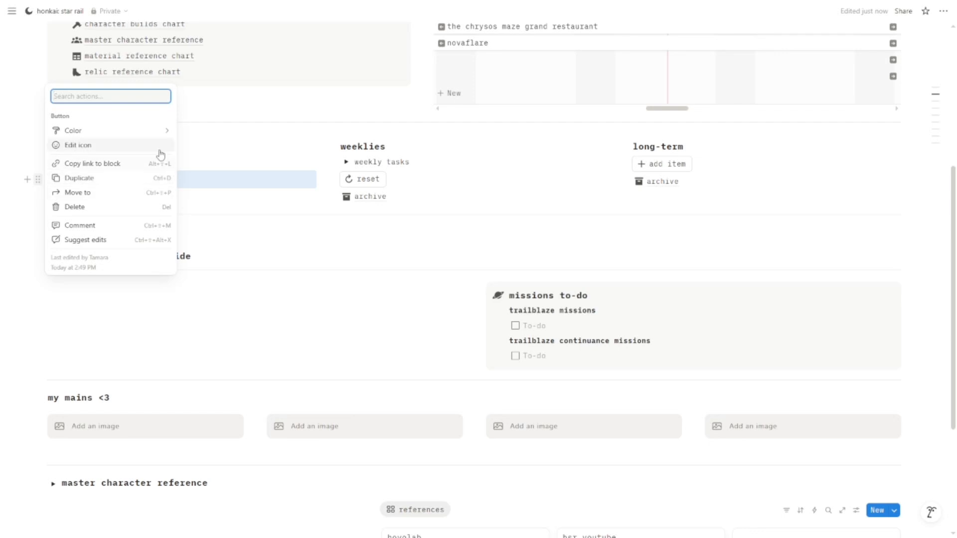
mouse_move(139, 137)
click(297, 181)
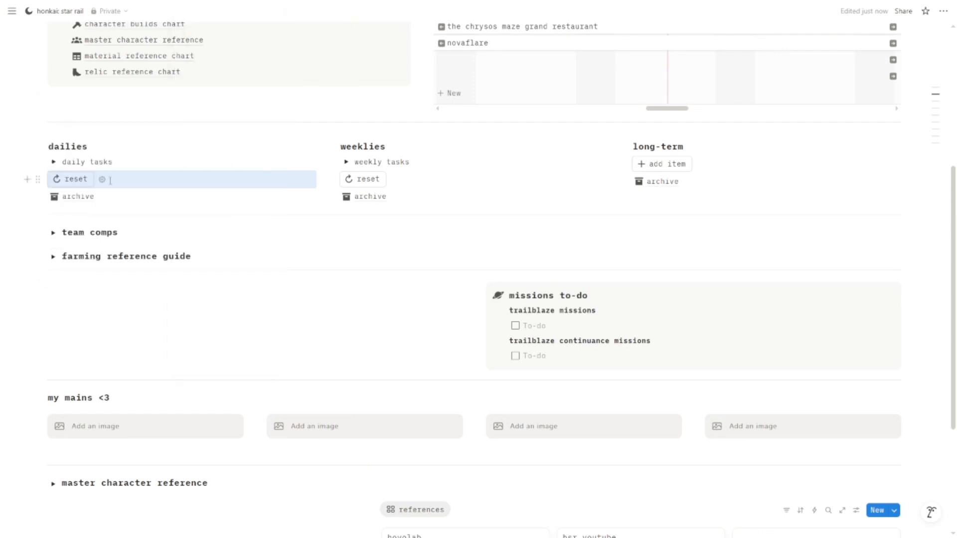
- Edit the dailies reset action and add a to-do named blah blah blah below renew assignments in its inserted daily tasks list
click(102, 182)
scroll(138, 326, down, 2)
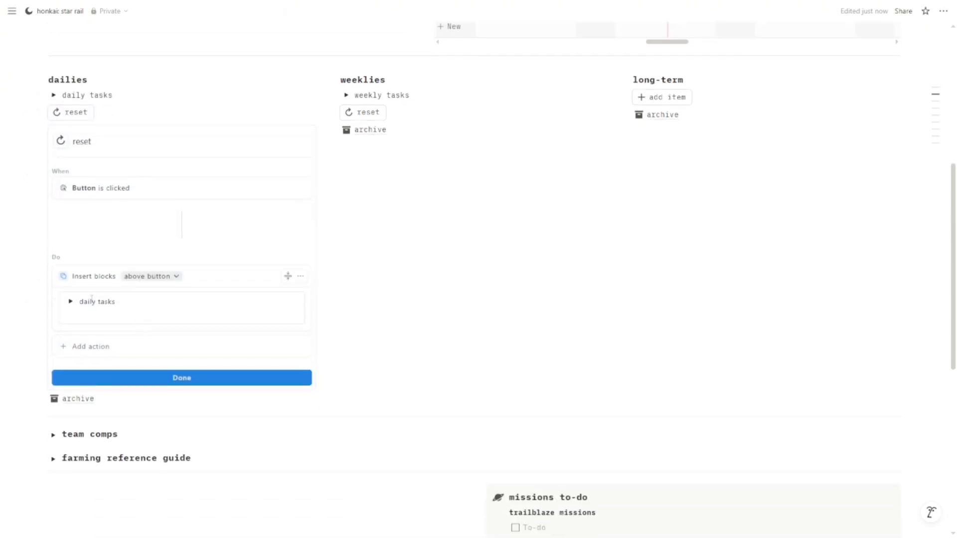
click(70, 302)
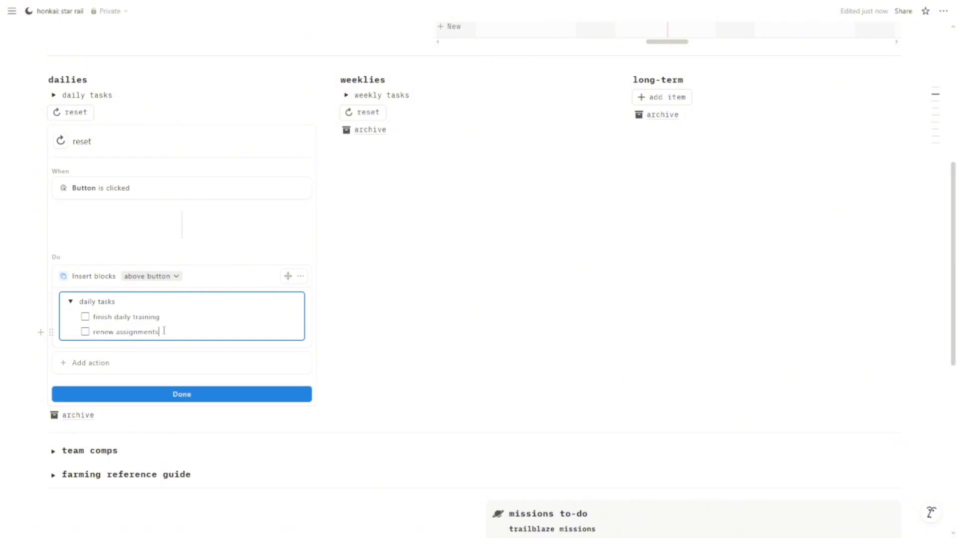
key(Return)
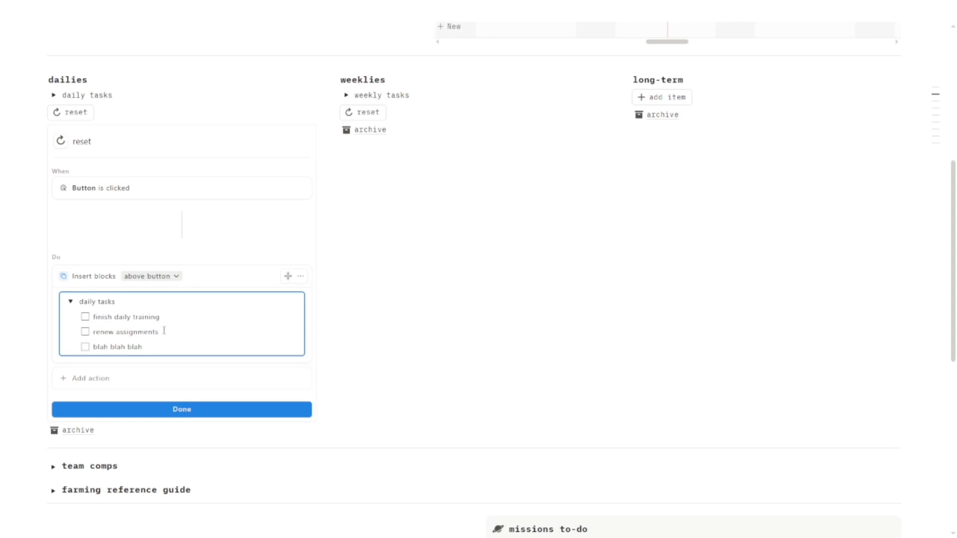
- Remove the blah blah blah to-do from the dailies reset action and finish editing it
triple_click(131, 349)
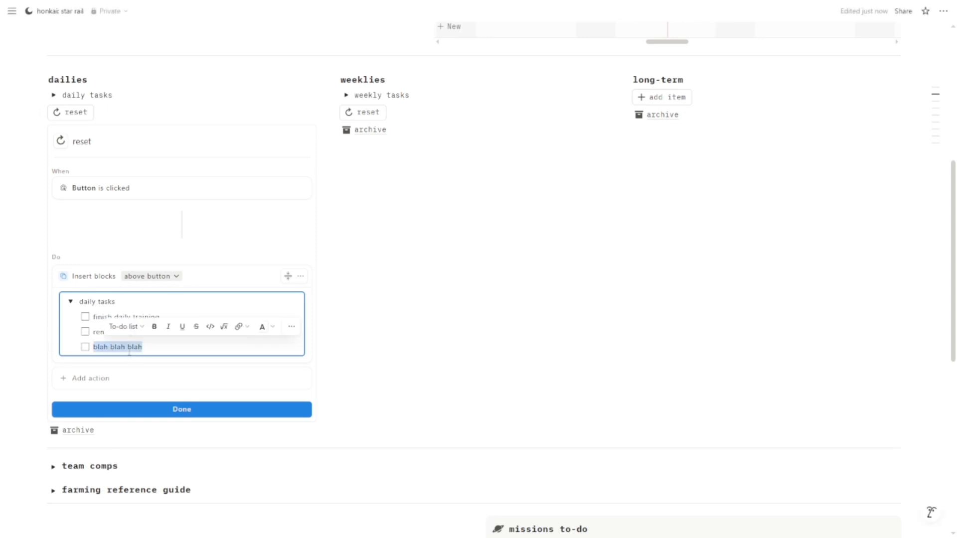
key(BackSpace)
key(BackSpace)
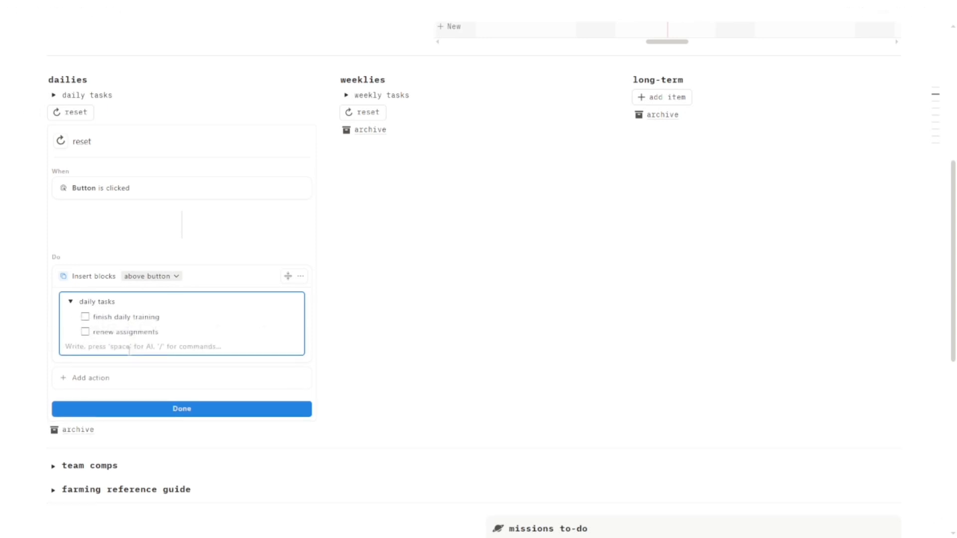
key(BackSpace)
click(228, 394)
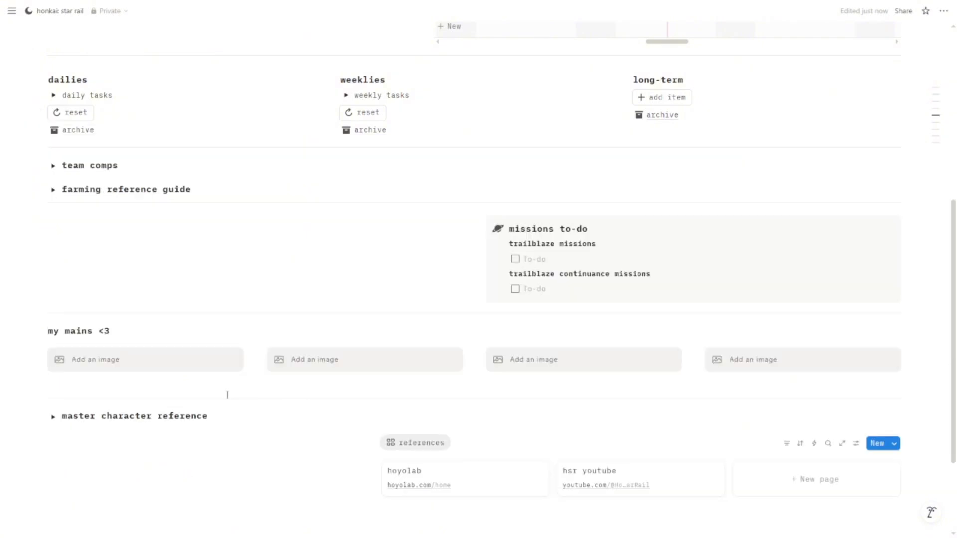
- Review the weekly tasks list and the configuration of the weeklies reset action
click(346, 95)
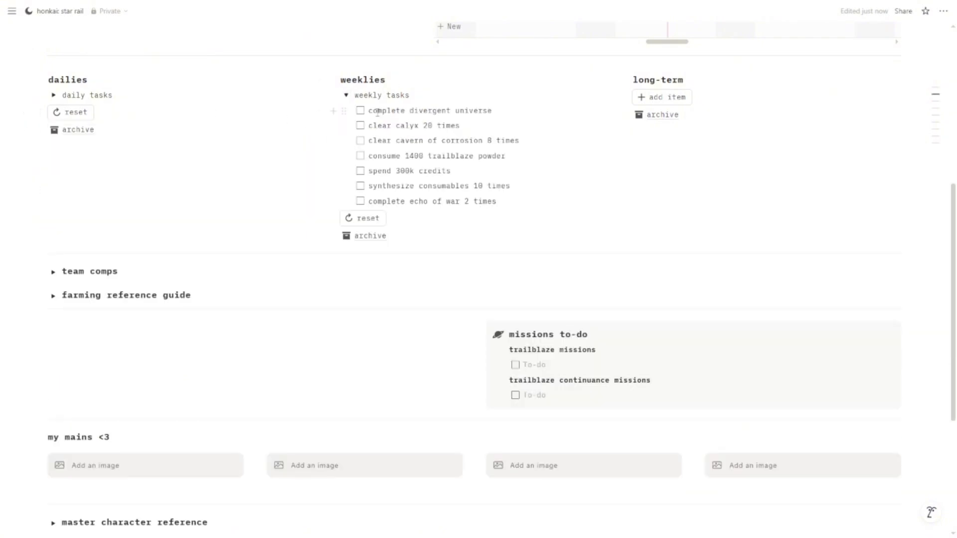
click(346, 95)
click(394, 114)
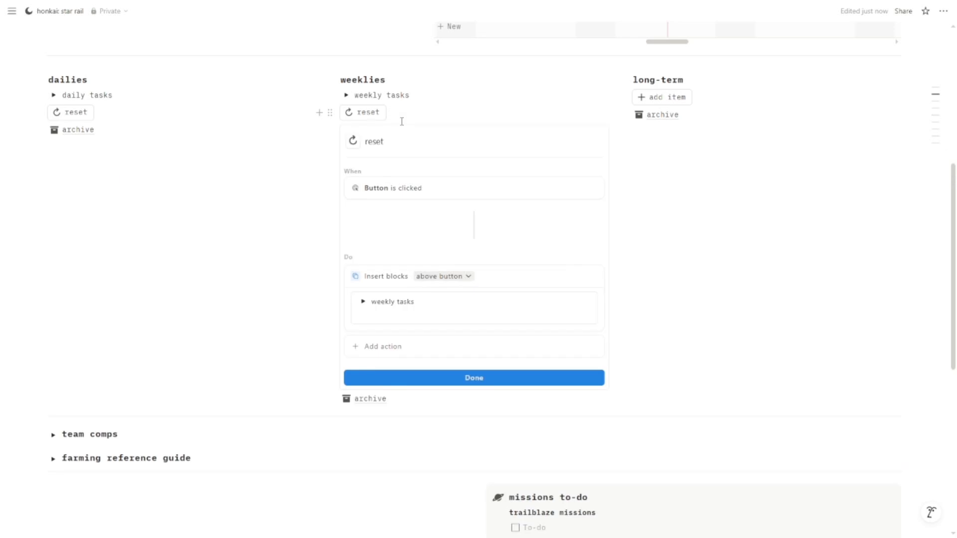
click(394, 113)
- Look into the weeklies archive and the archived daily tasks in the dailies archive, returning to the honkai: star rail page
click(370, 129)
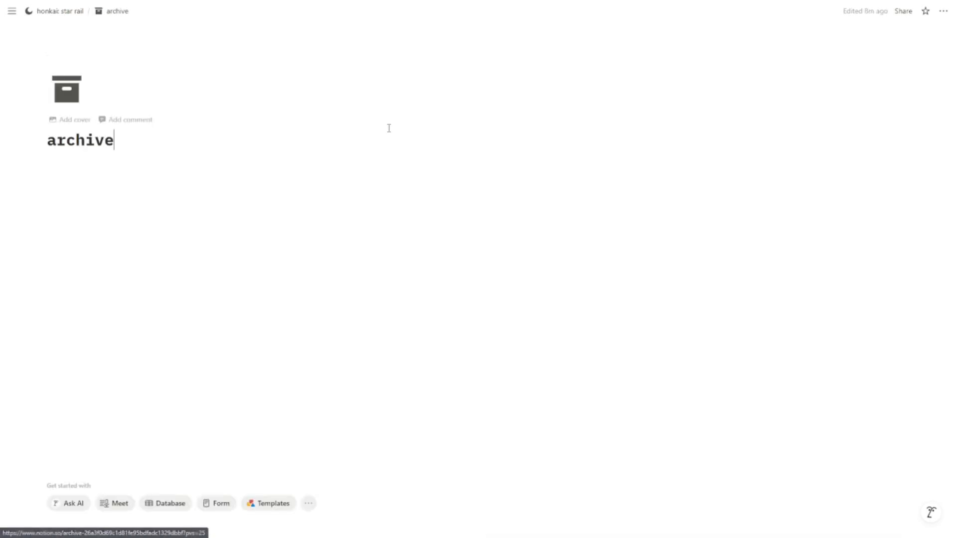
click(59, 11)
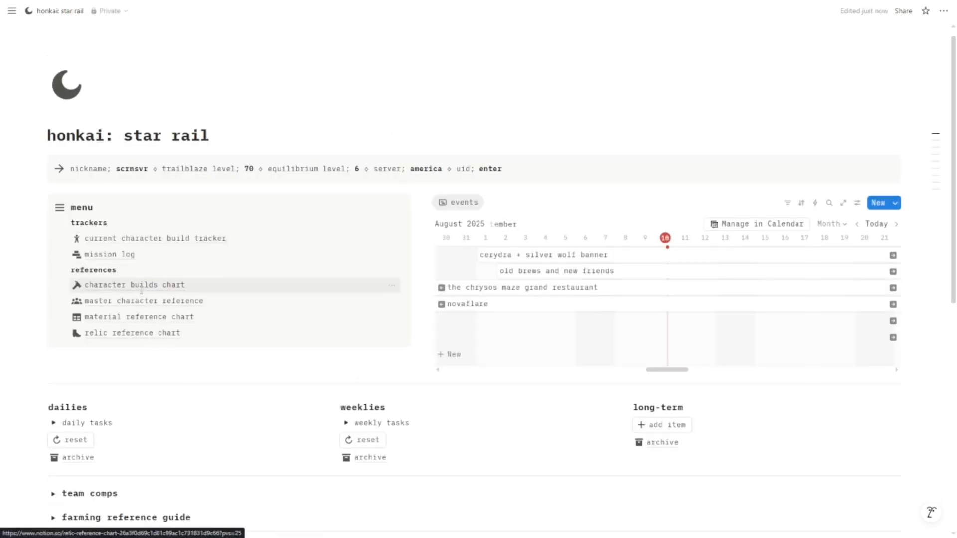
scroll(99, 309, down, 3)
click(99, 329)
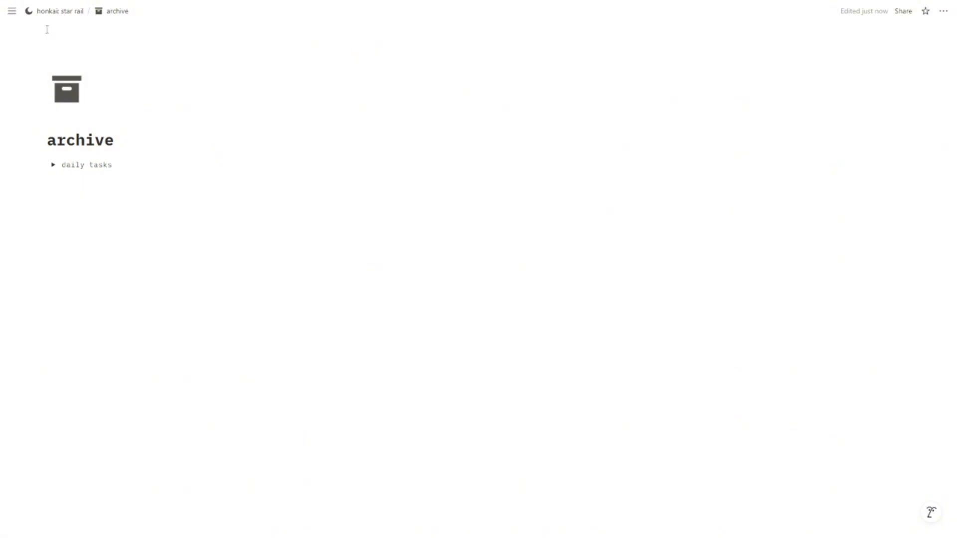
click(52, 165)
click(53, 165)
click(55, 12)
scroll(509, 287, down, 4)
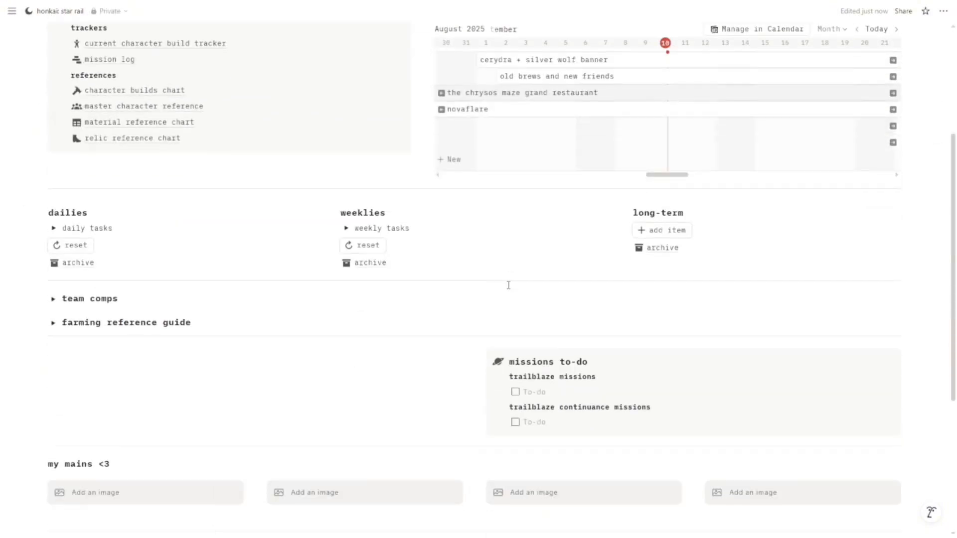
- Add a long-term to-do item reading reach tb level 70
click(653, 230)
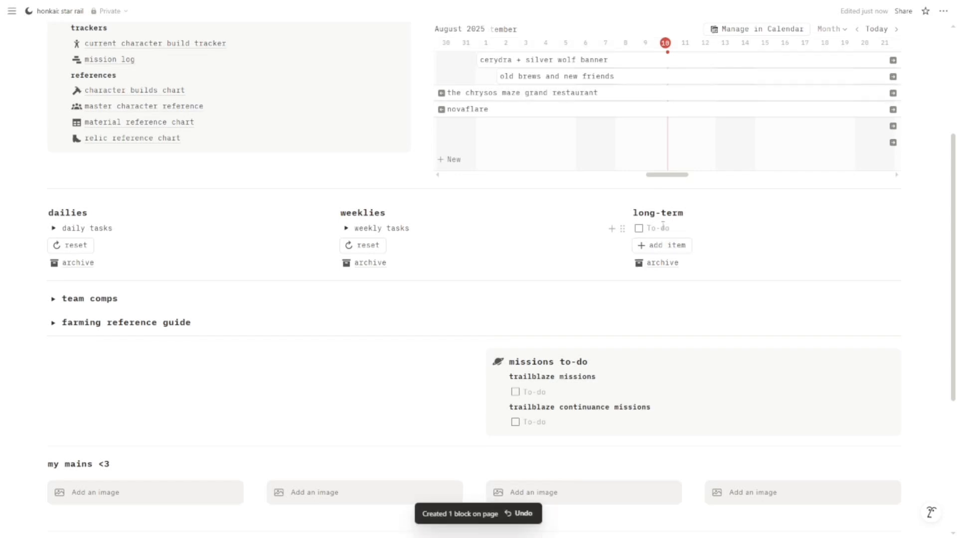
text(reach)
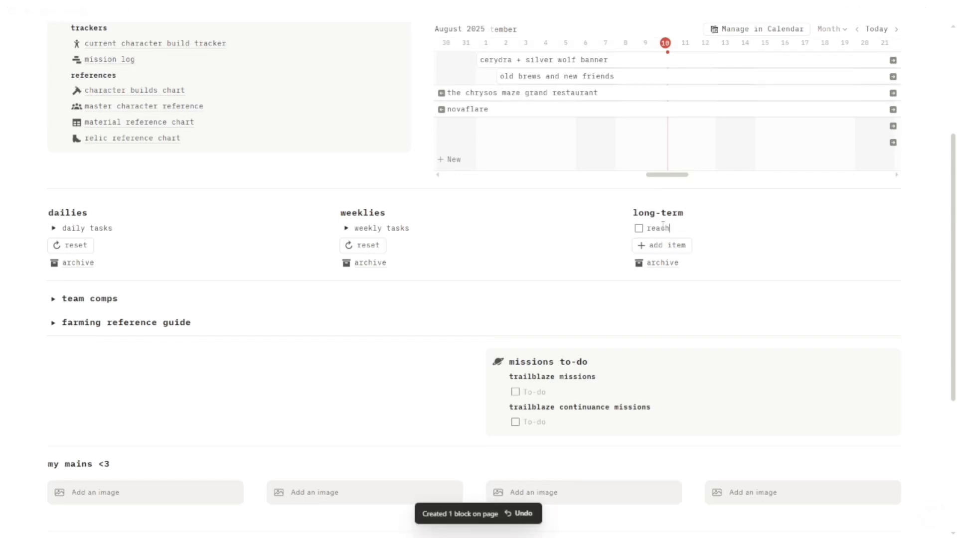
text( tb level 70)
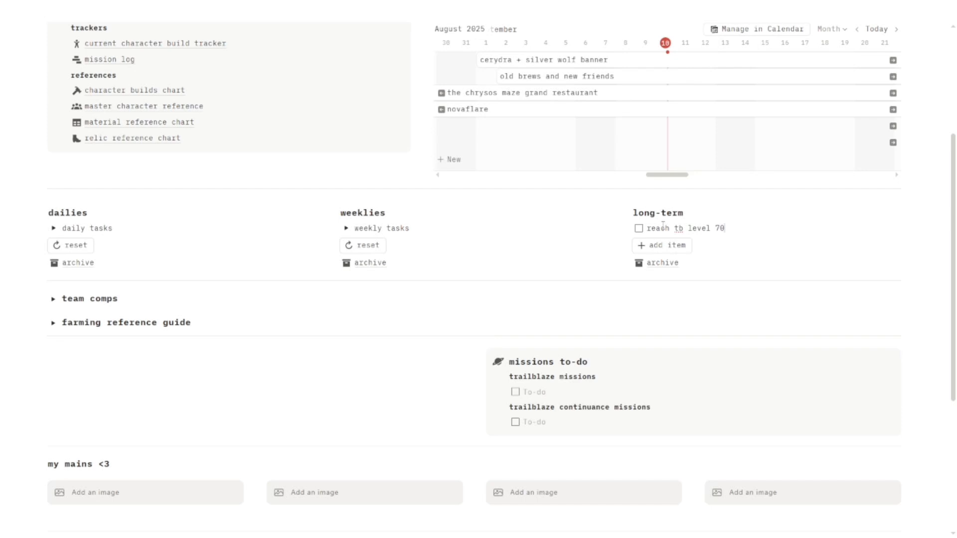
- Delete the reach tb level 70 item from the long-term list
triple_click(663, 226)
key(BackSpace)
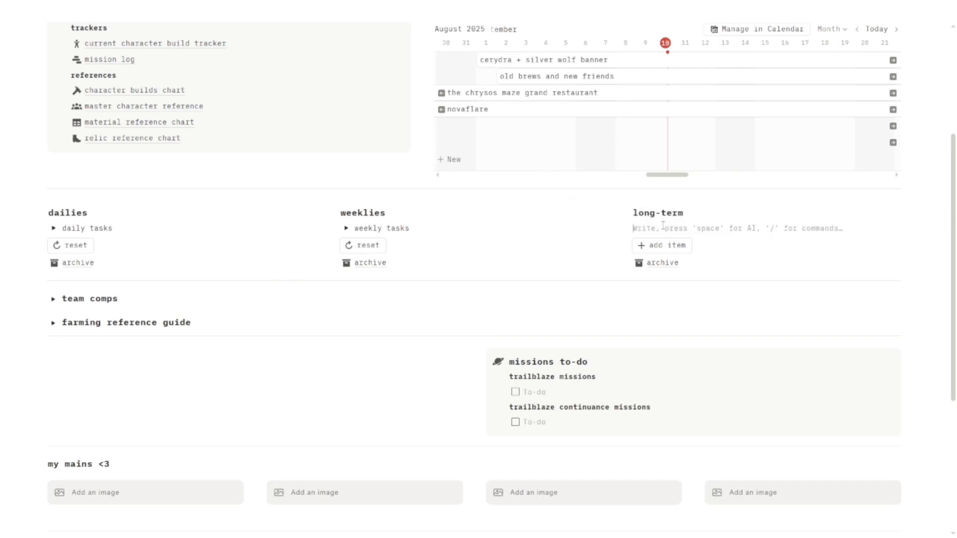
key(BackSpace)
- Expand the team comps section and name its empty entry phainon carry
scroll(478, 267, down, 3)
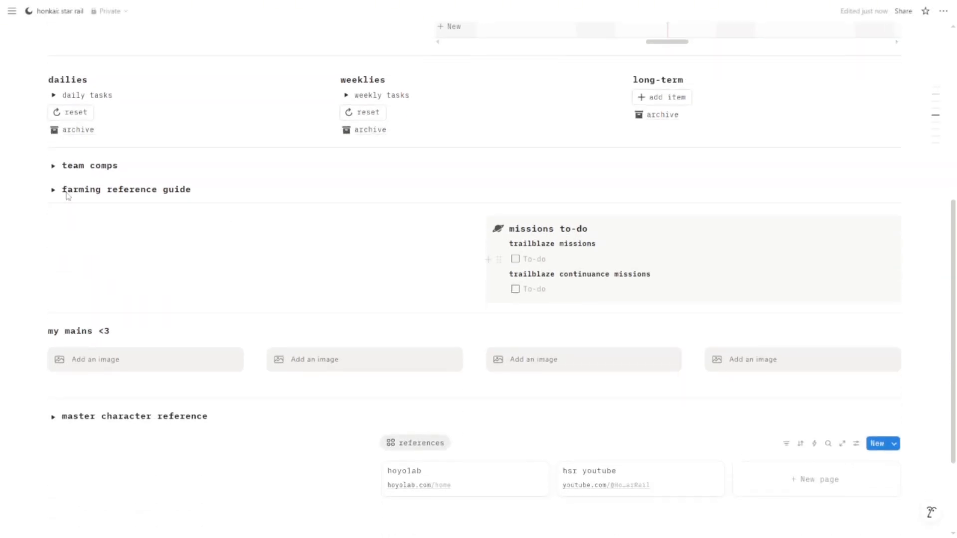
click(54, 167)
click(96, 223)
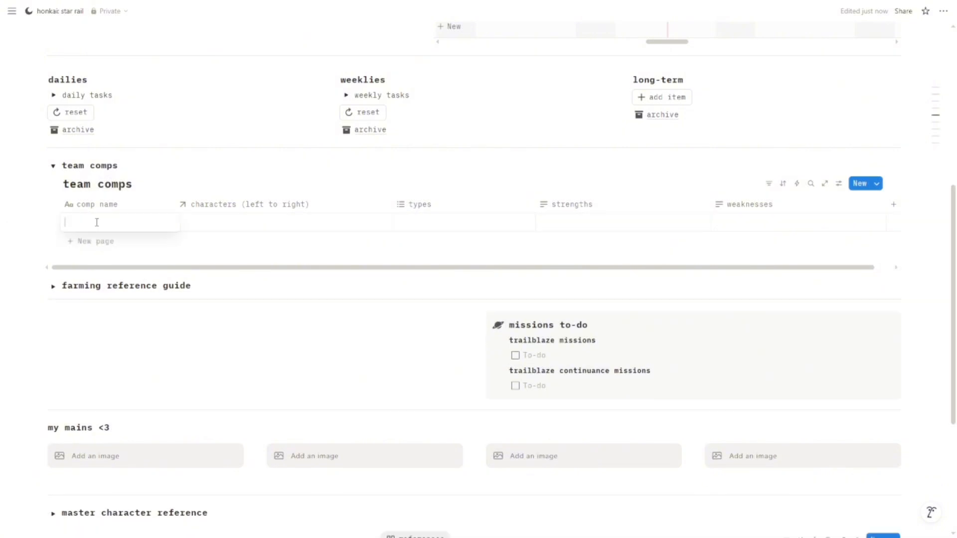
text(pha)
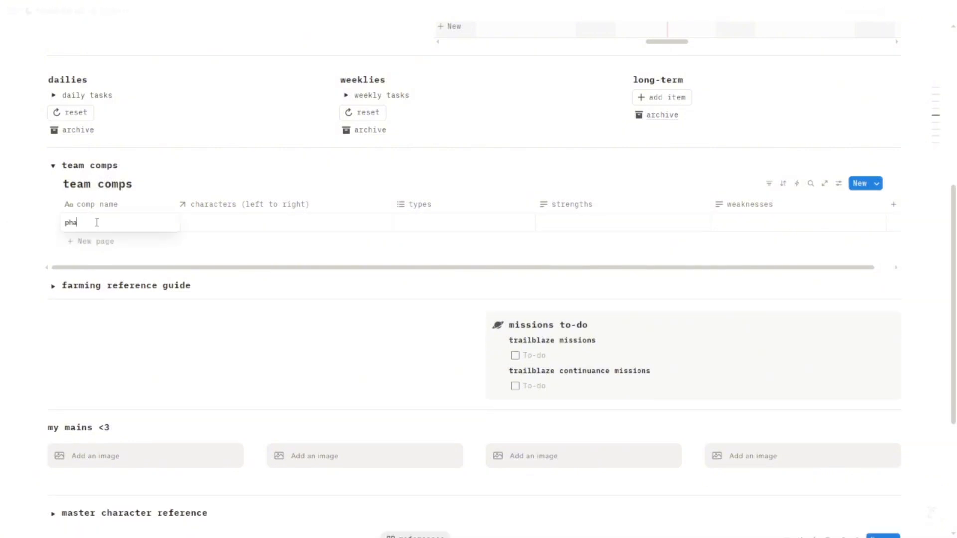
text(inon carry)
key(Escape)
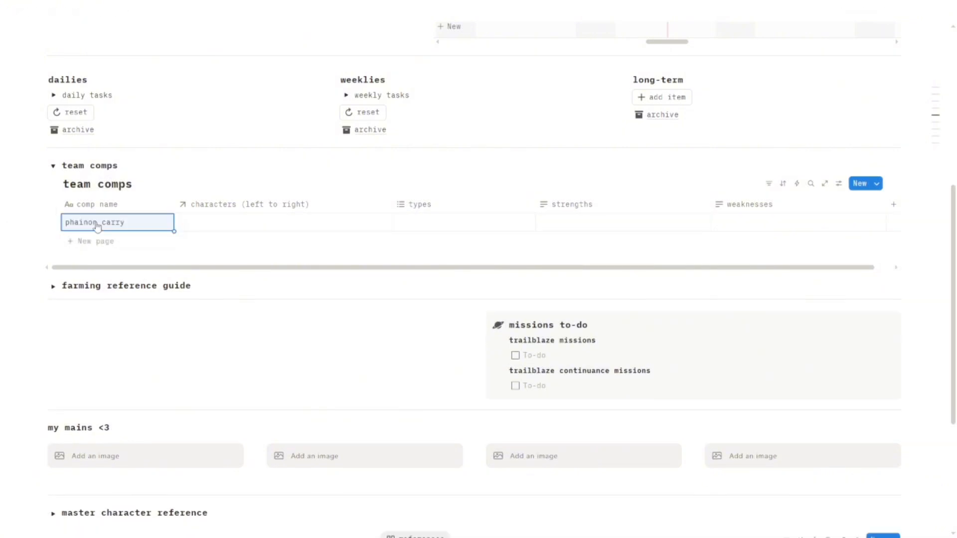
- Link phainon and bronya as the first two characters of the phainon carry comp
click(185, 223)
text(phai)
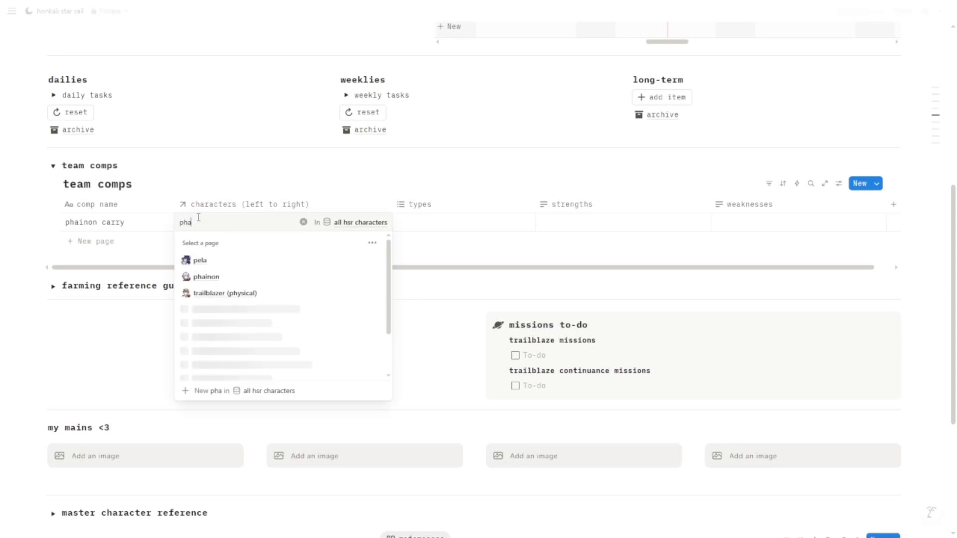
key(Return)
key(BackSpace)
key(BackSpace)
key(BackSpace)
key(BackSpace)
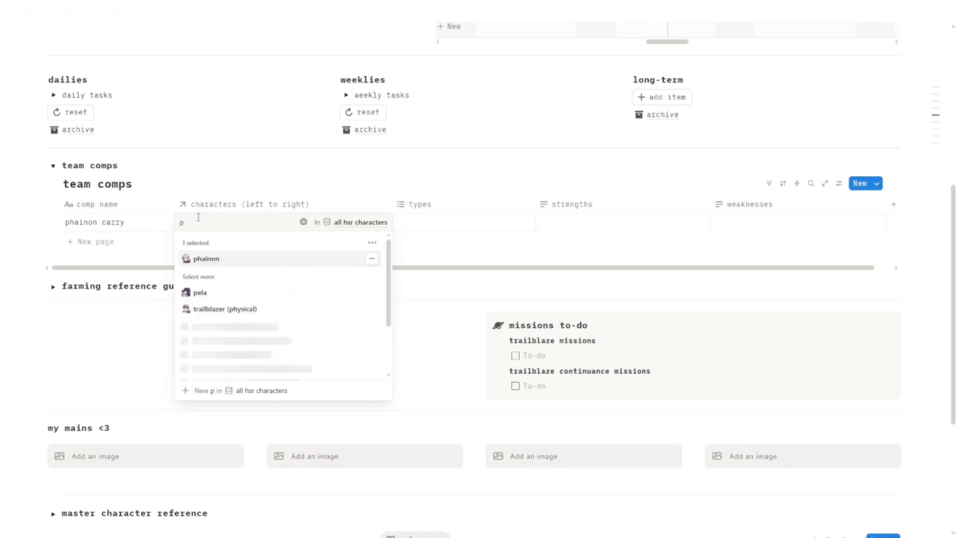
text(bronya)
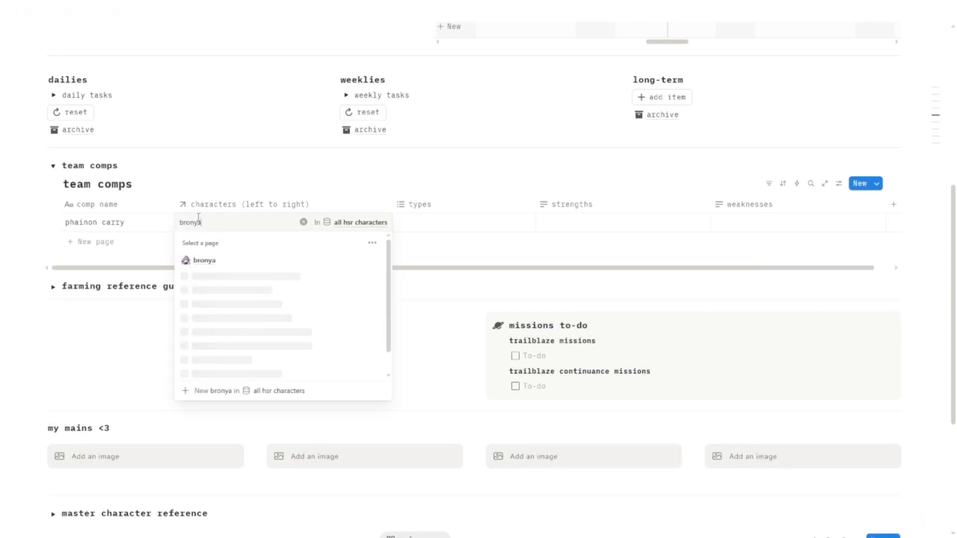
key(Return)
- Add sunday and tingyun to the phainon carry comp's characters
key(BackSpace)
key(BackSpace)
key(BackSpace)
key(BackSpace)
key(BackSpace)
text(sunda)
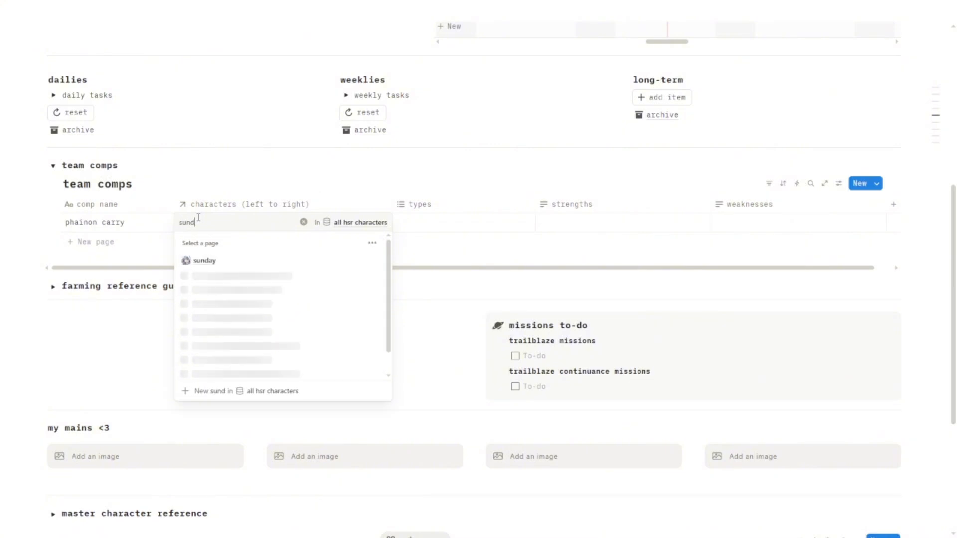
key(Return)
key(BackSpace)
key(BackSpace)
key(BackSpace)
key(BackSpace)
key(BackSpace)
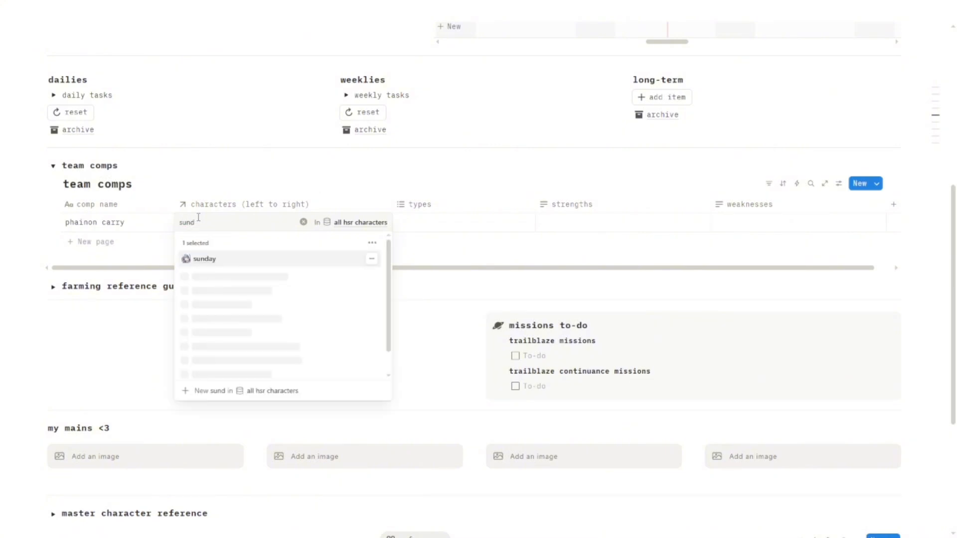
text(ting)
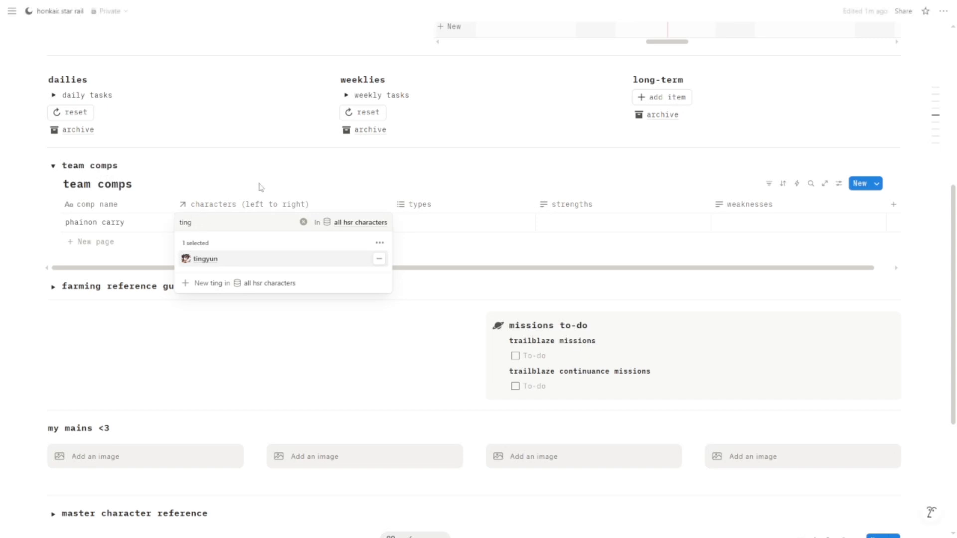
key(Escape)
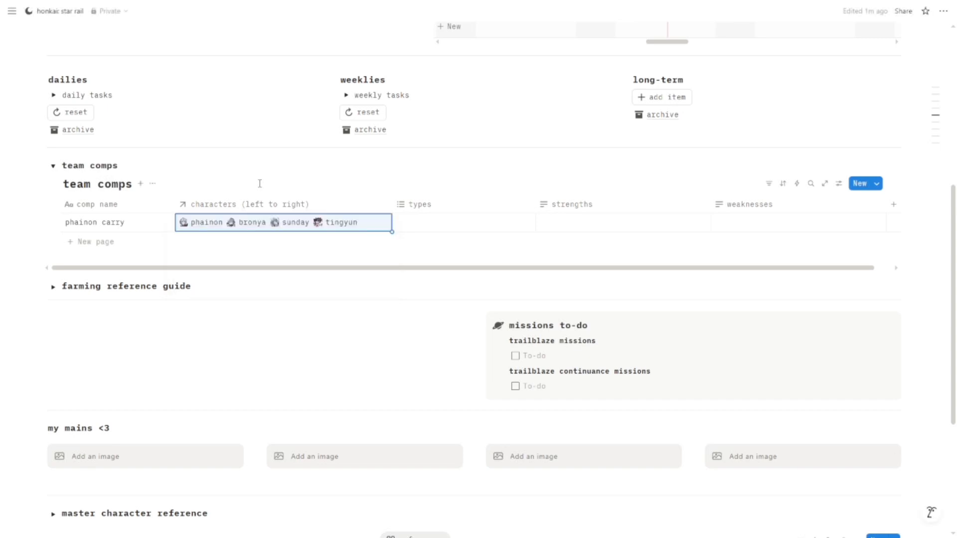
click(296, 229)
- Tag the phainon carry comp with the types physical, wind, imaginary and lightning
click(438, 224)
click(438, 224)
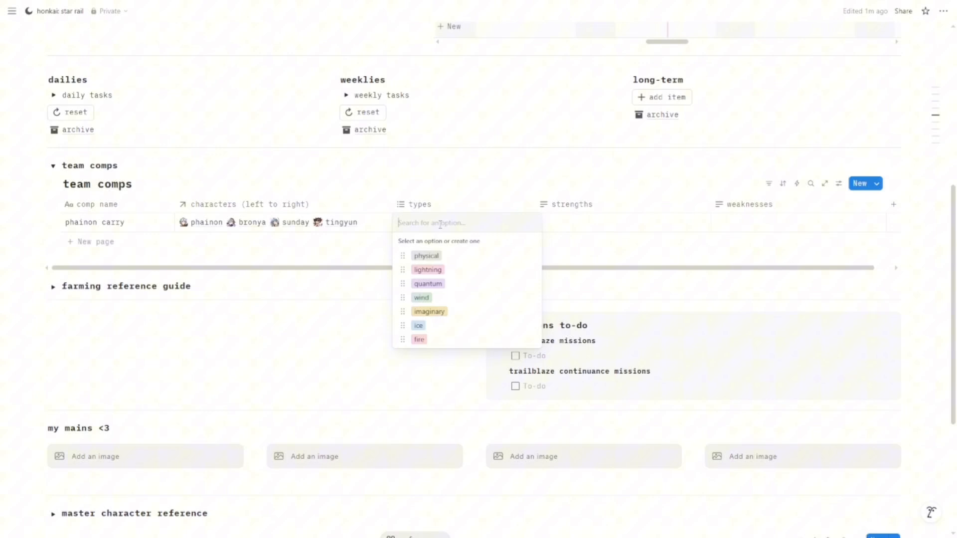
click(465, 257)
click(445, 299)
click(439, 312)
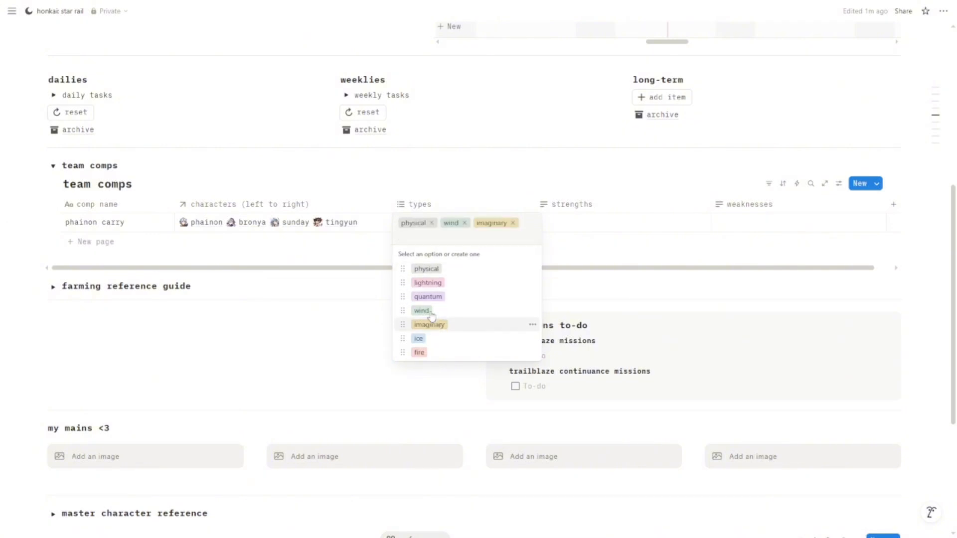
click(439, 283)
key(Escape)
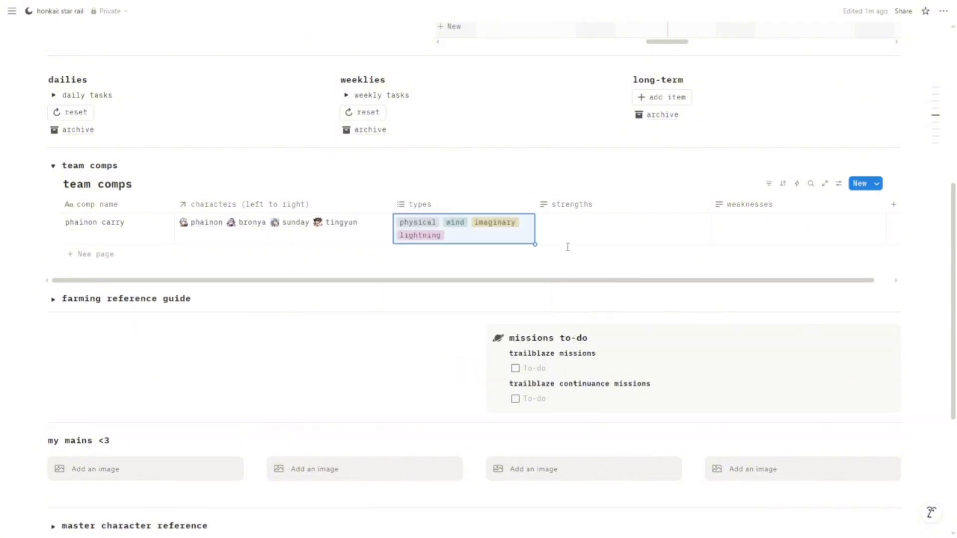
- Widen the types column of the team comps table so four tags fit on one line
drag(534, 203, 590, 203)
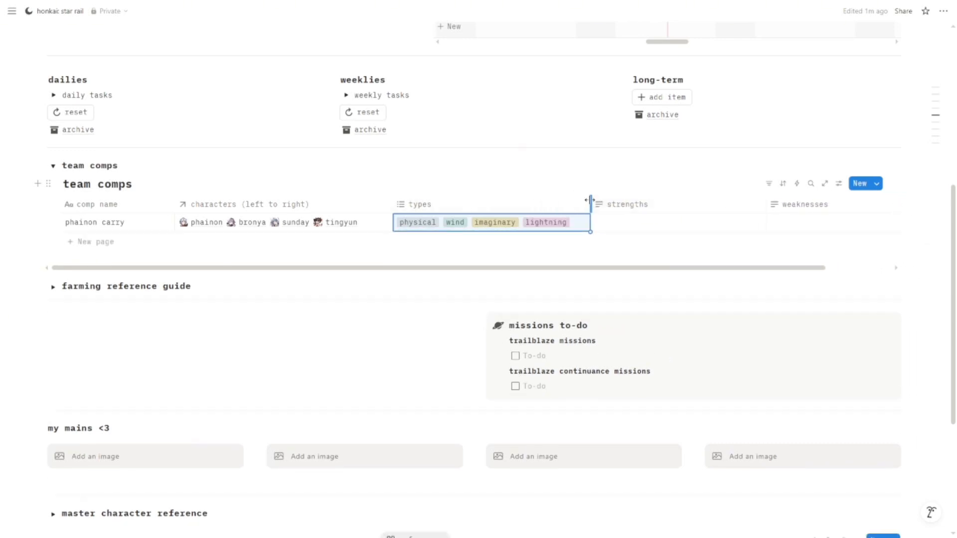
click(653, 224)
key(Escape)
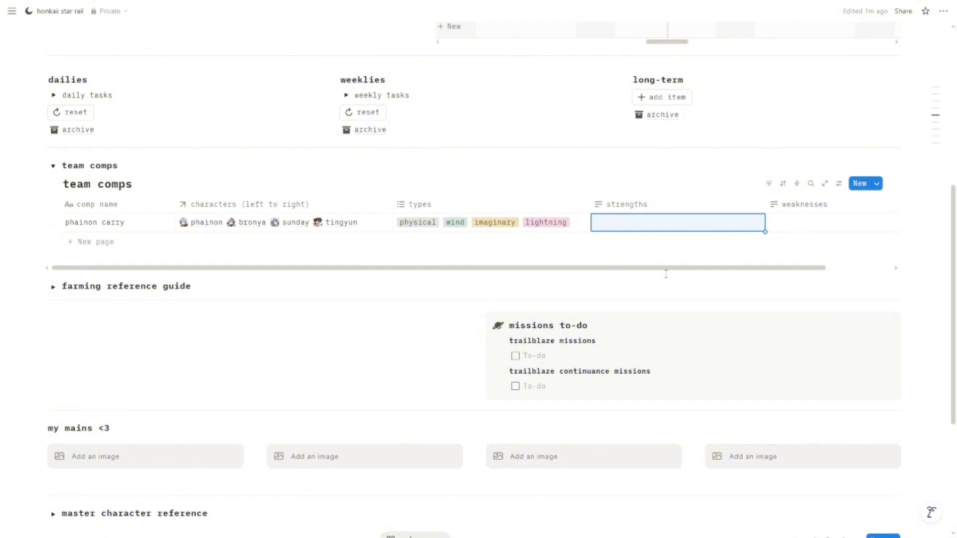
drag(668, 269, 649, 267)
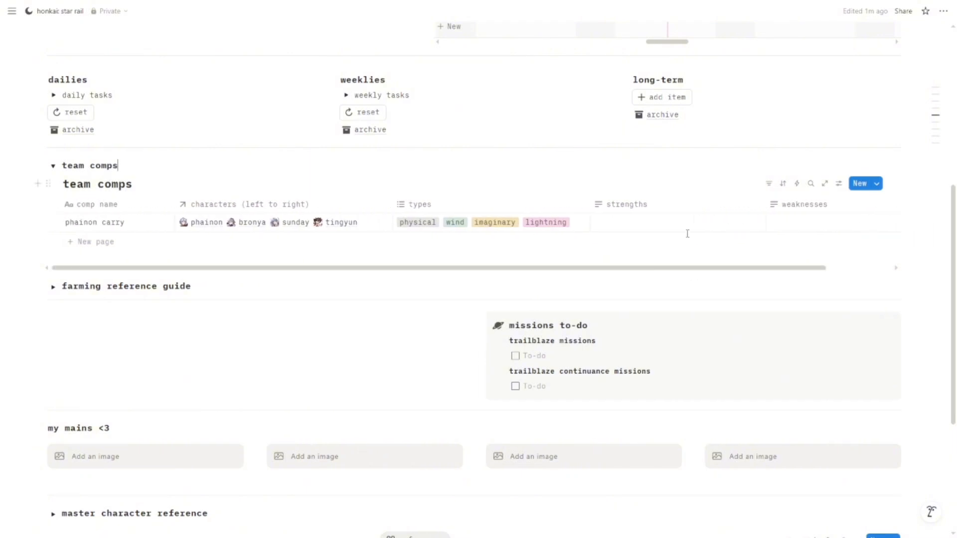
- Enter boom as the strengths of the phainon carry comp
click(689, 224)
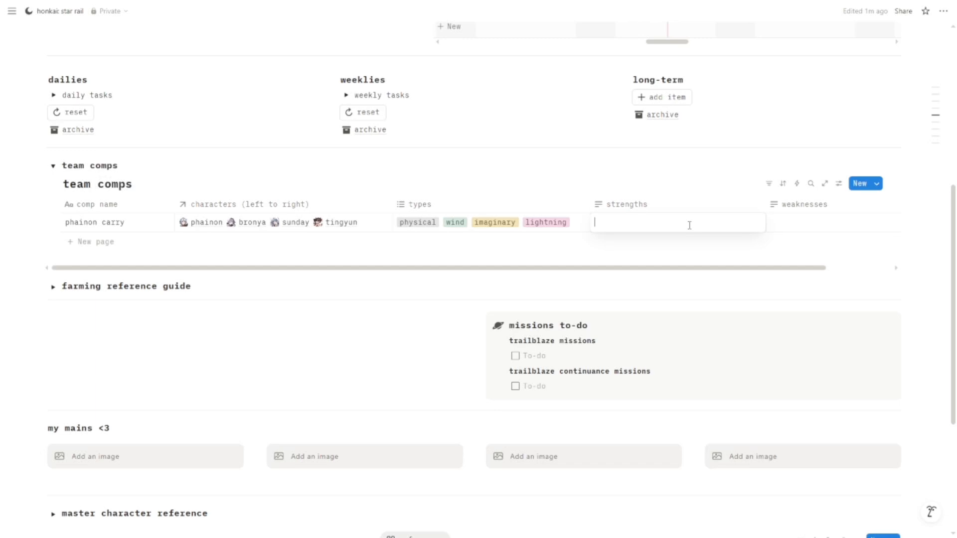
text(bpo)
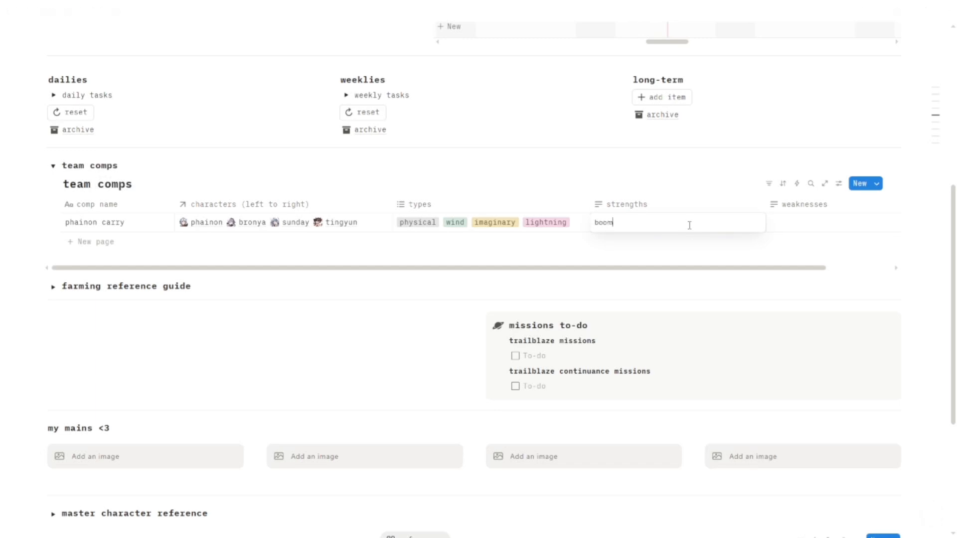
key(Escape)
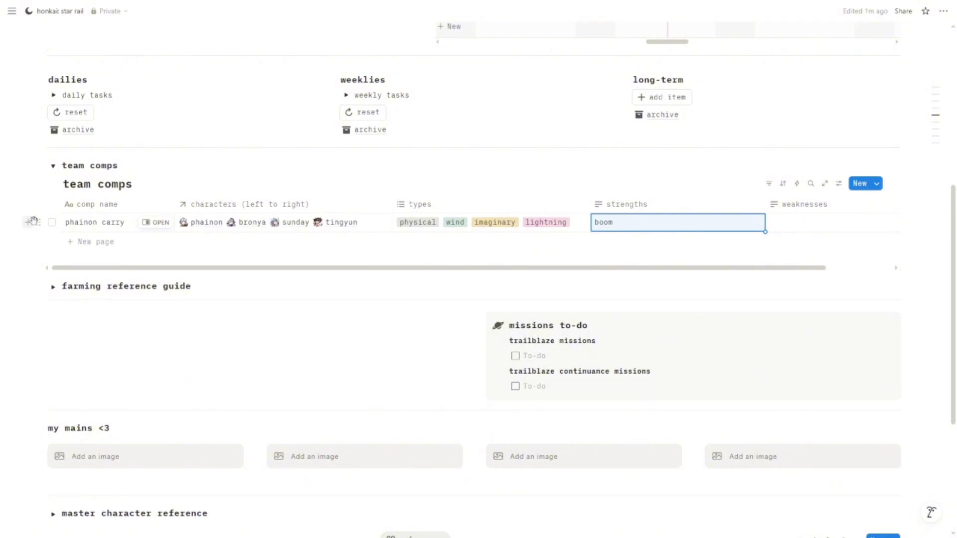
- Delete the phainon carry entry from the team comps table and collapse the team comps section
click(39, 222)
click(82, 278)
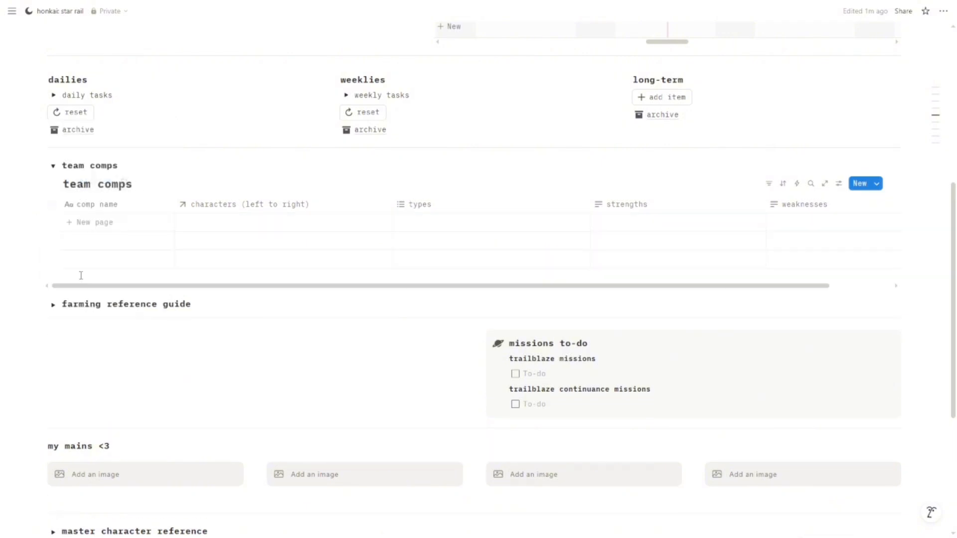
click(54, 170)
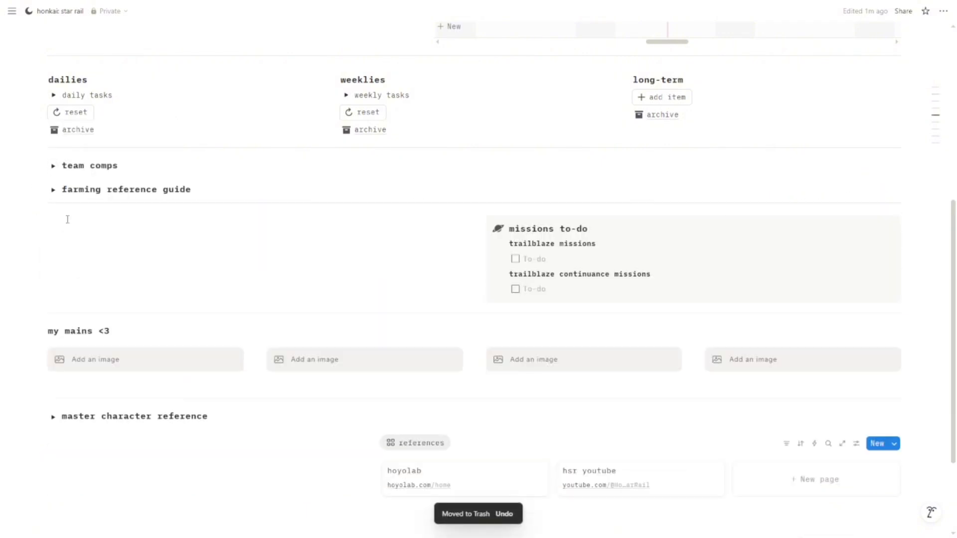
- Expand the farming reference guide section and look over its golden calyx table
click(53, 188)
scroll(384, 288, down, 1)
scroll(384, 288, down, 2)
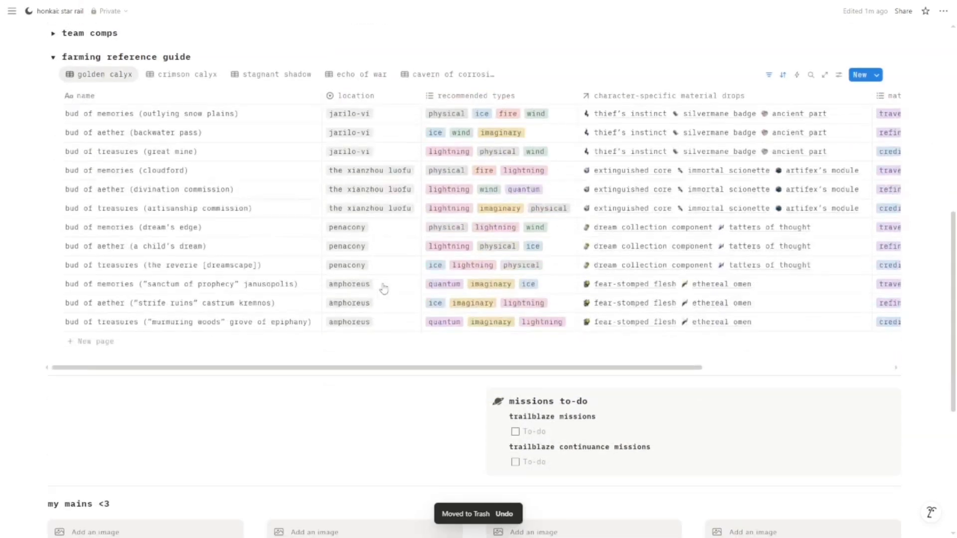
scroll(383, 288, up, 3)
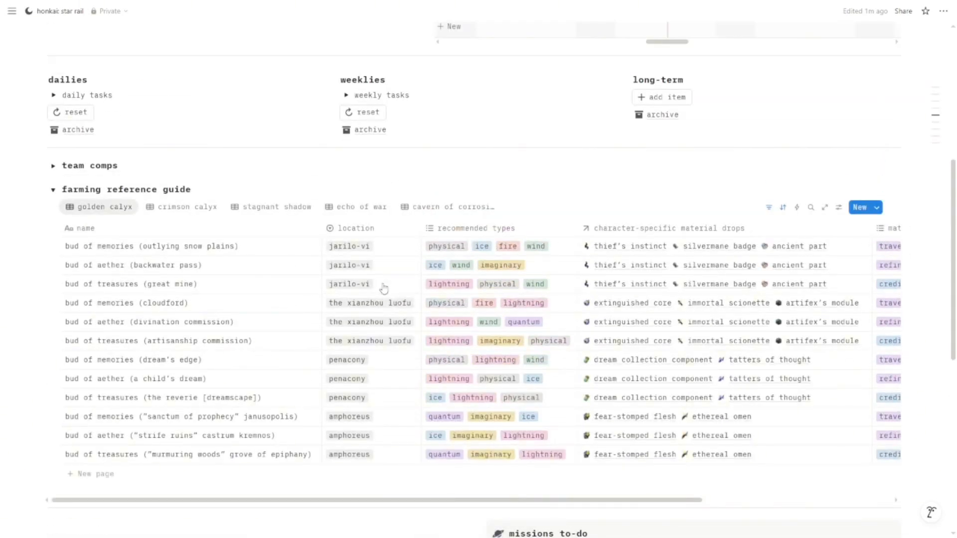
scroll(383, 288, down, 3)
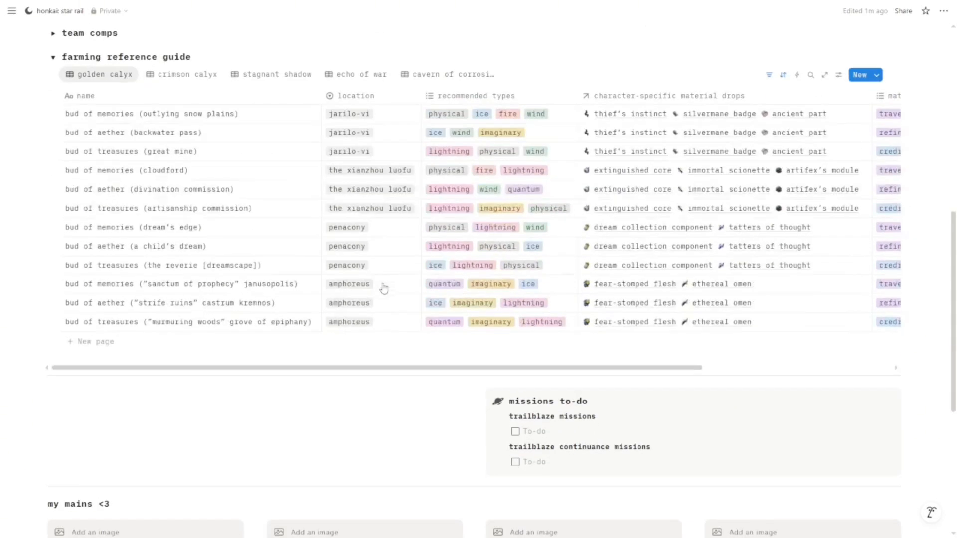
scroll(384, 288, up, 1)
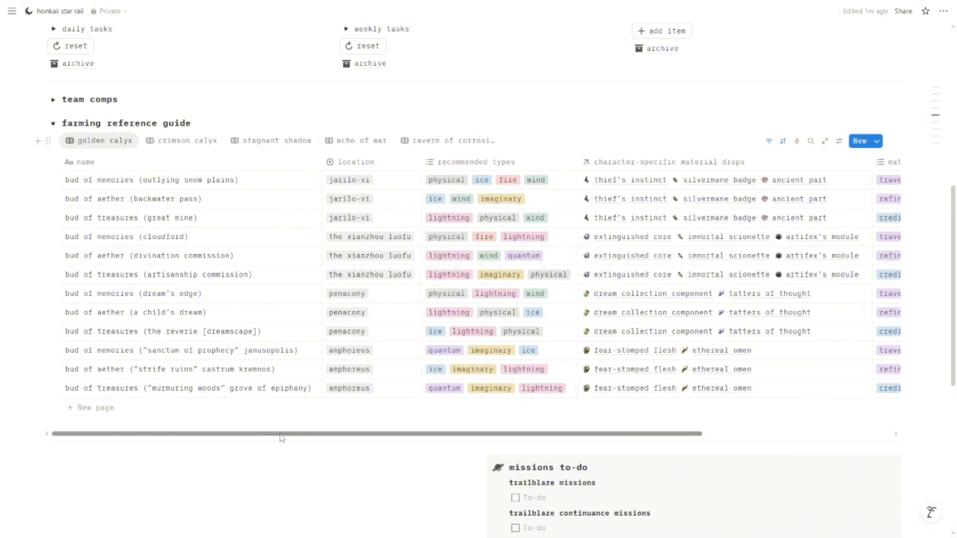
drag(281, 437, 243, 436)
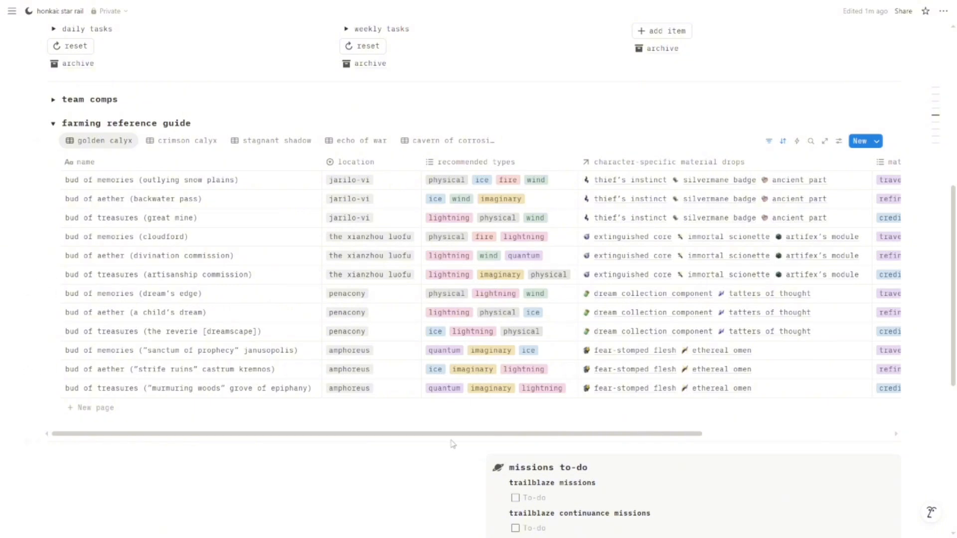
- Show the crimson calyx view of the farming reference guide and look through its rows
click(192, 151)
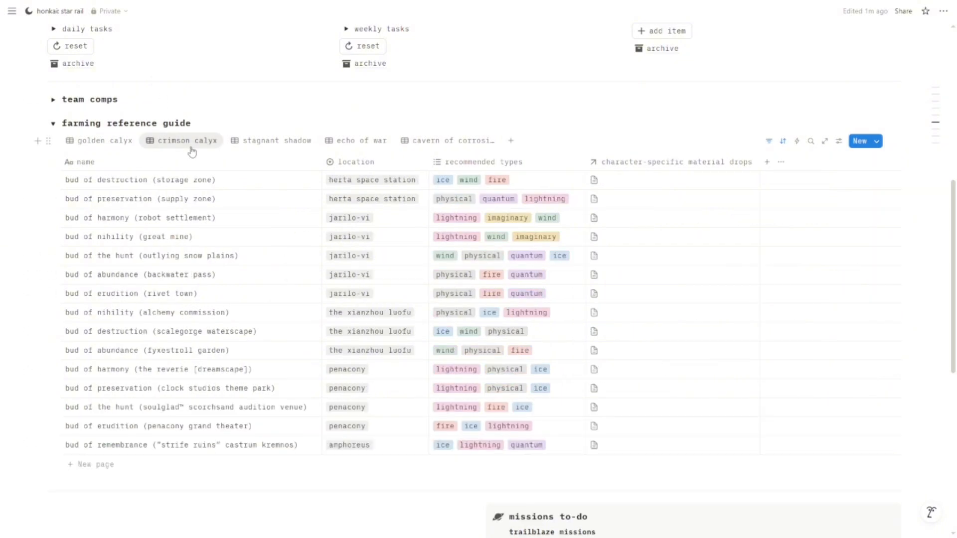
scroll(303, 225, down, 3)
scroll(548, 224, up, 4)
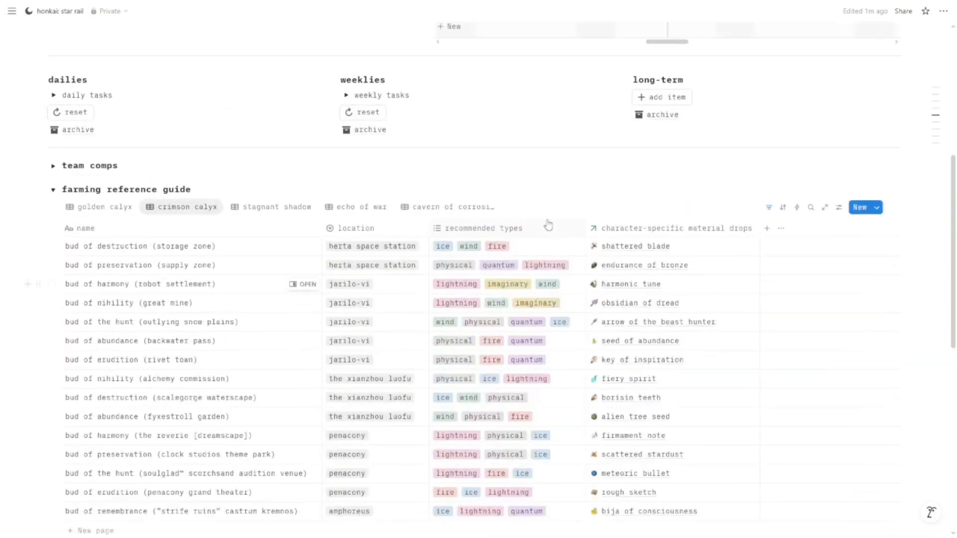
- Go back to the golden calyx view and examine its material drops column
click(132, 208)
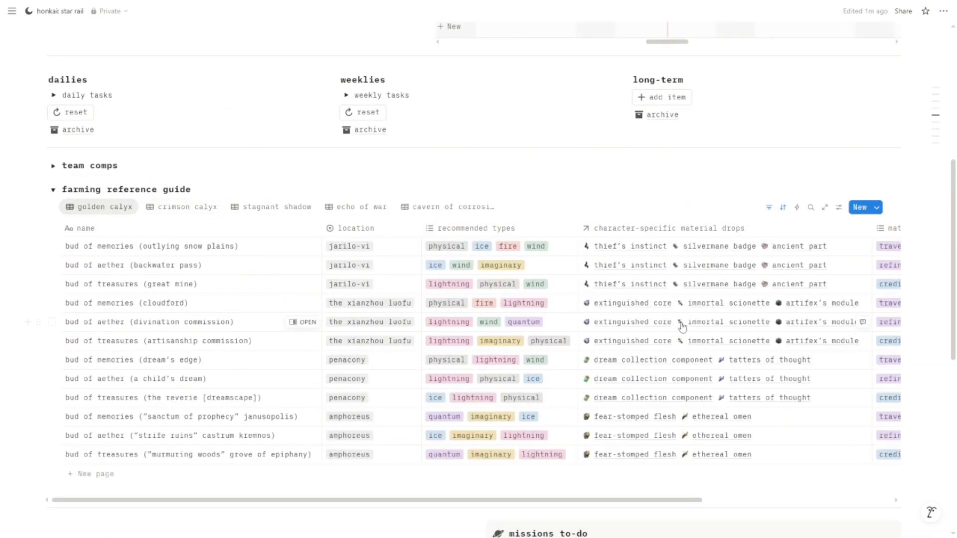
scroll(683, 319, down, 4)
drag(679, 302, 890, 300)
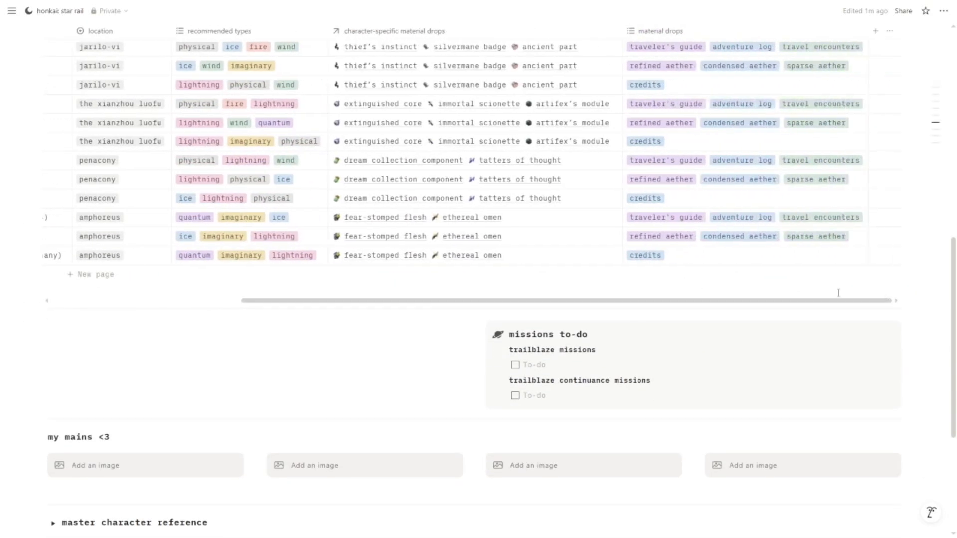
scroll(842, 299, up, 4)
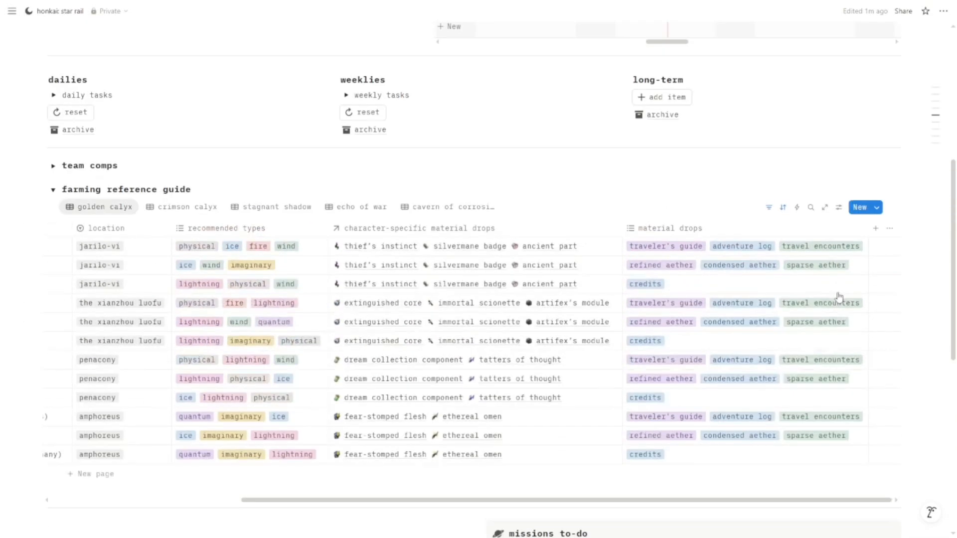
- Look through the stagnant shadow view and the echo of war view of the farming reference guide
click(277, 207)
scroll(354, 275, down, 3)
scroll(355, 279, down, 4)
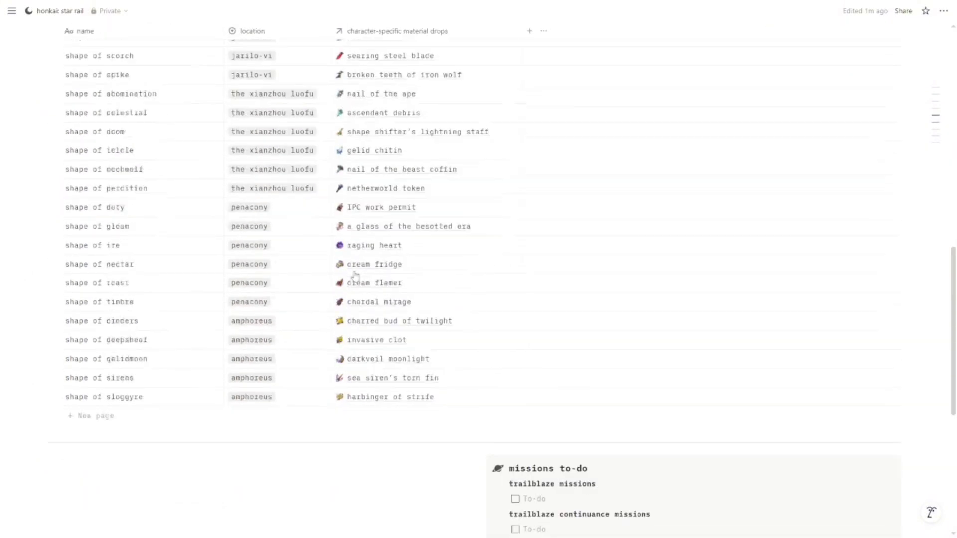
scroll(355, 274, up, 6)
click(364, 142)
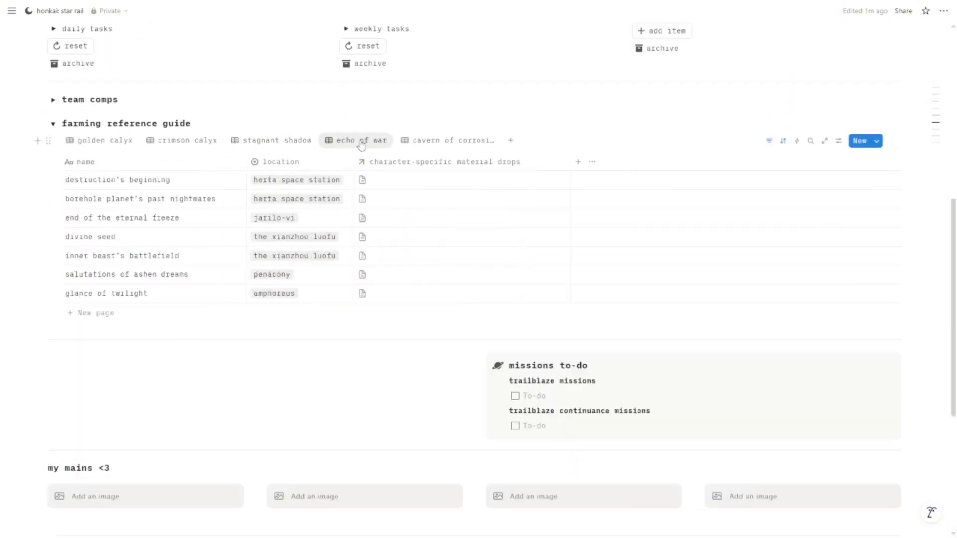
- In the cavern of corrosion view, open the hunter of glacial forest relic page from path of gelid wind's relic drops
click(421, 146)
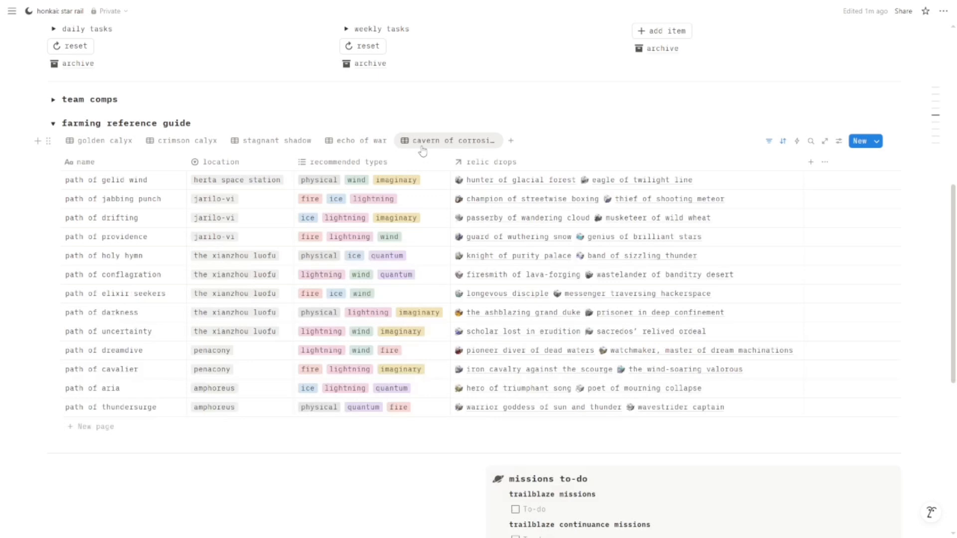
click(497, 185)
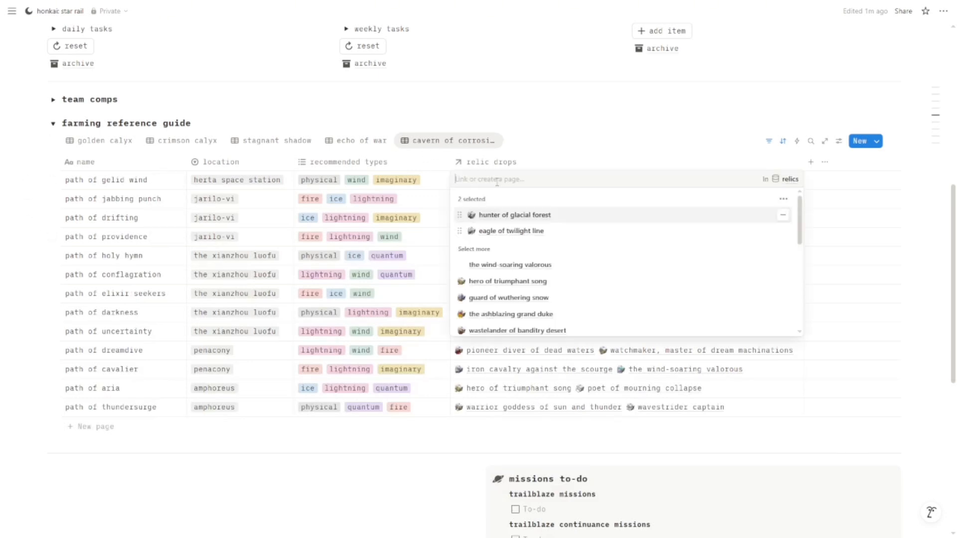
click(497, 219)
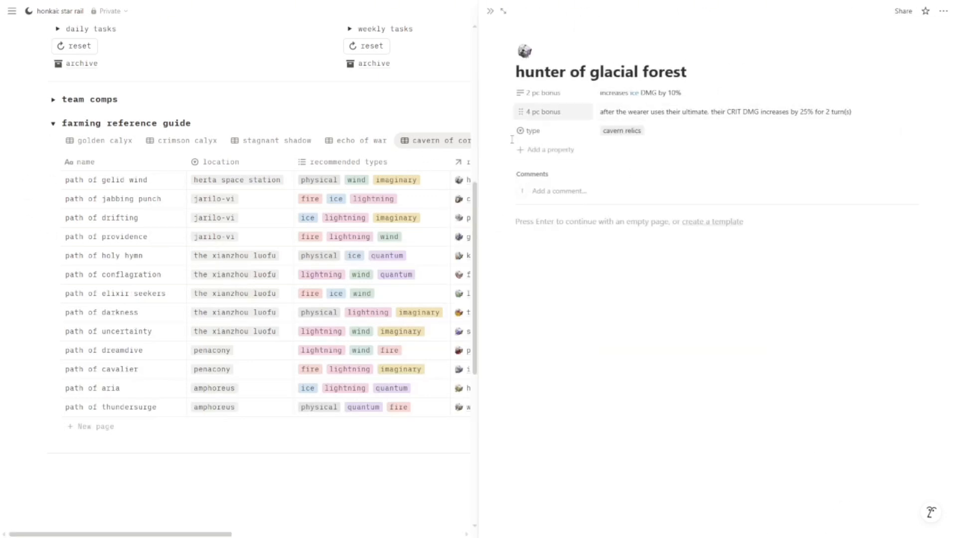
click(375, 163)
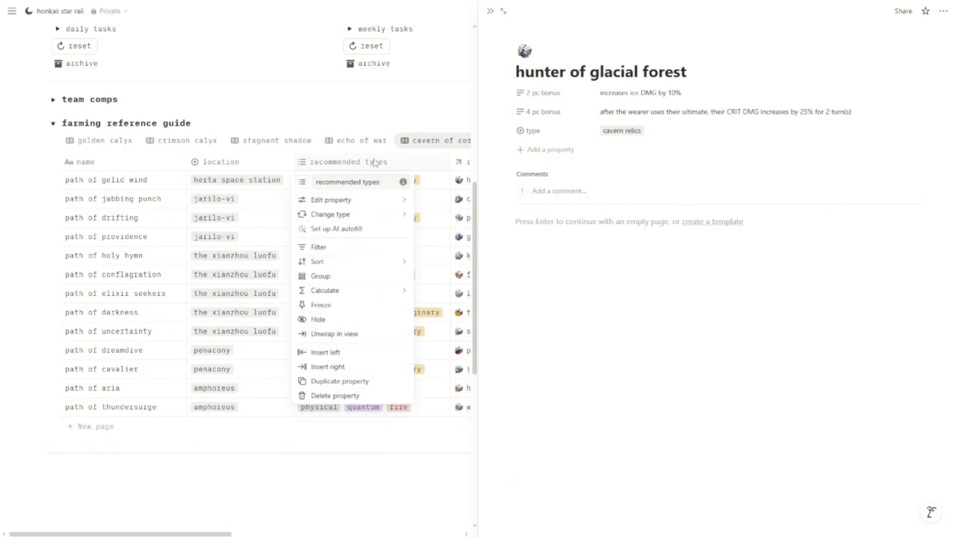
- From destruction's beginning in the echo of war view, open the destroyer's final road page and look through its linked characters
click(376, 142)
click(390, 182)
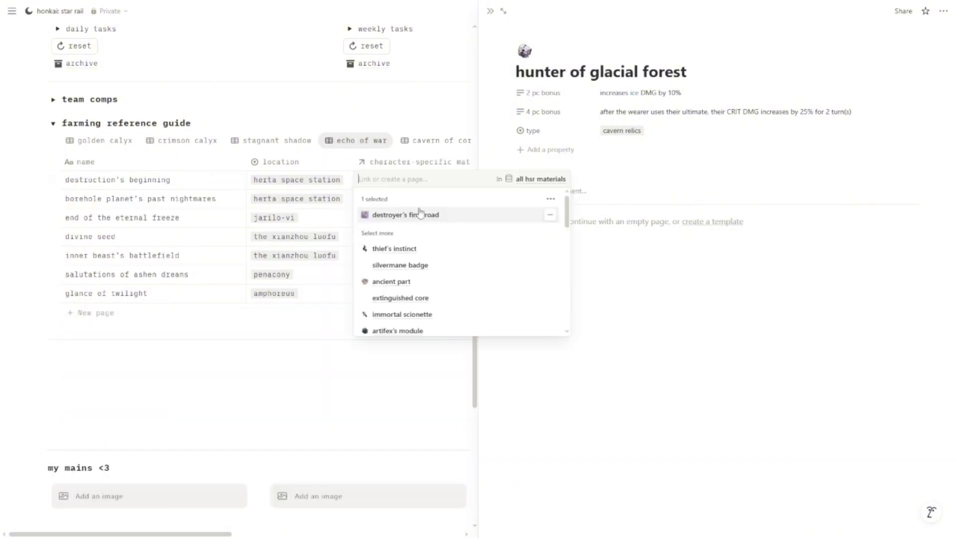
click(414, 219)
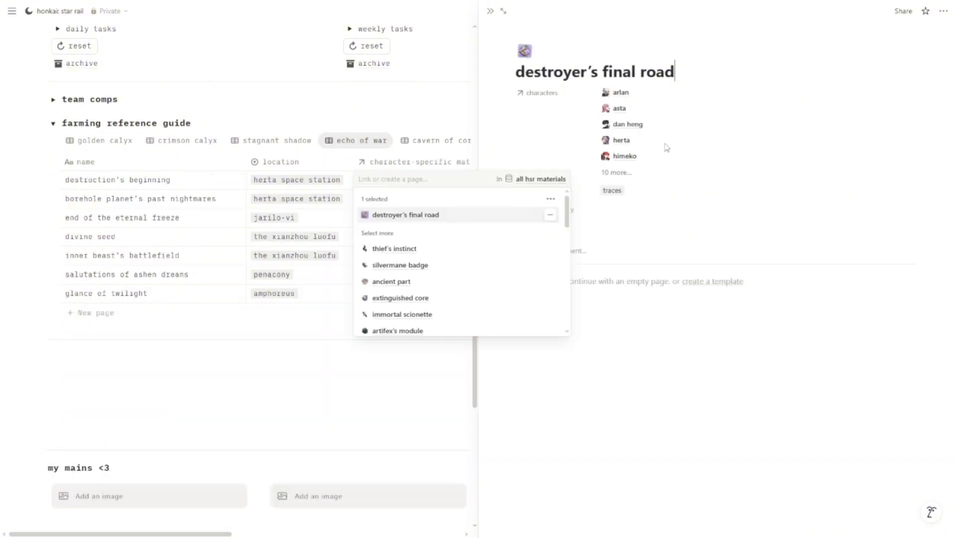
click(618, 175)
scroll(733, 208, down, 5)
scroll(733, 207, up, 5)
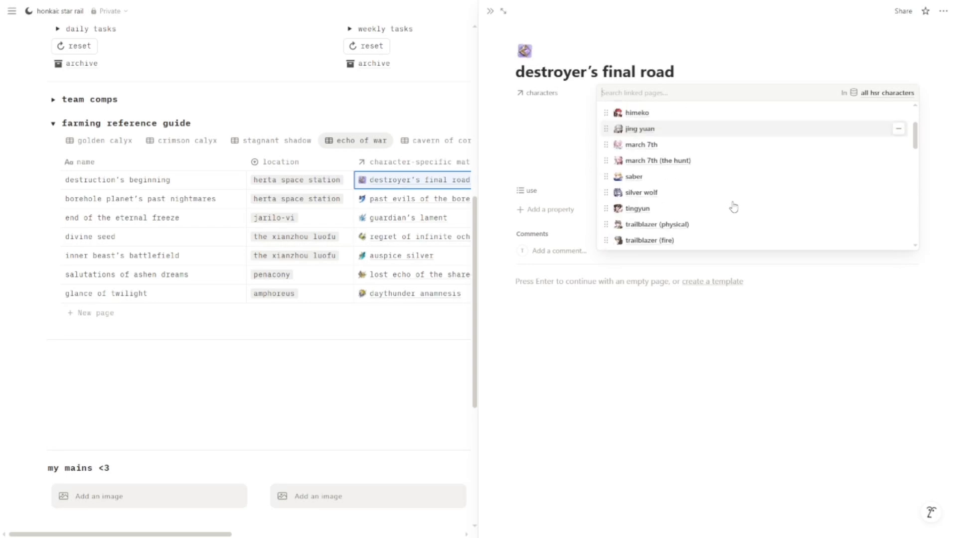
click(380, 312)
click(380, 312)
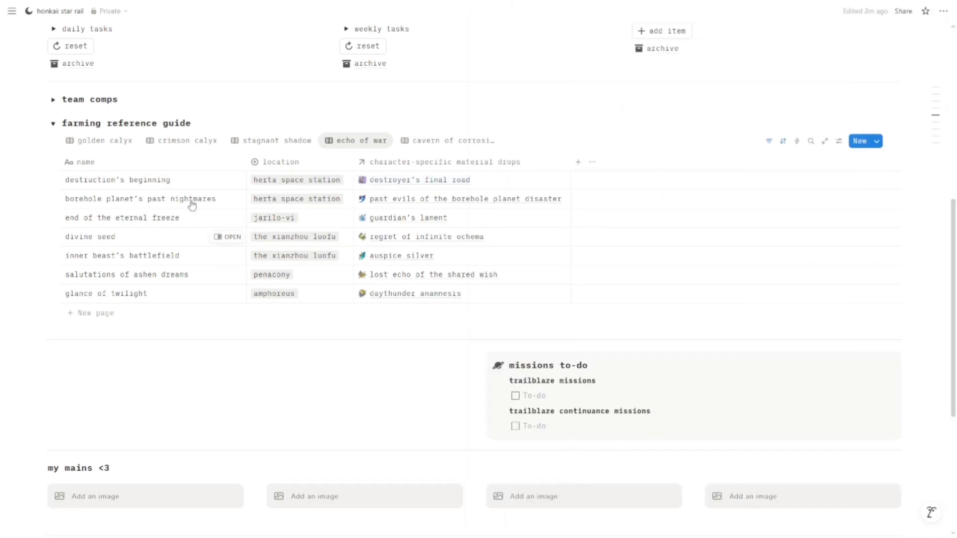
- Return the farming reference guide to its golden calyx view and collapse the section
click(79, 142)
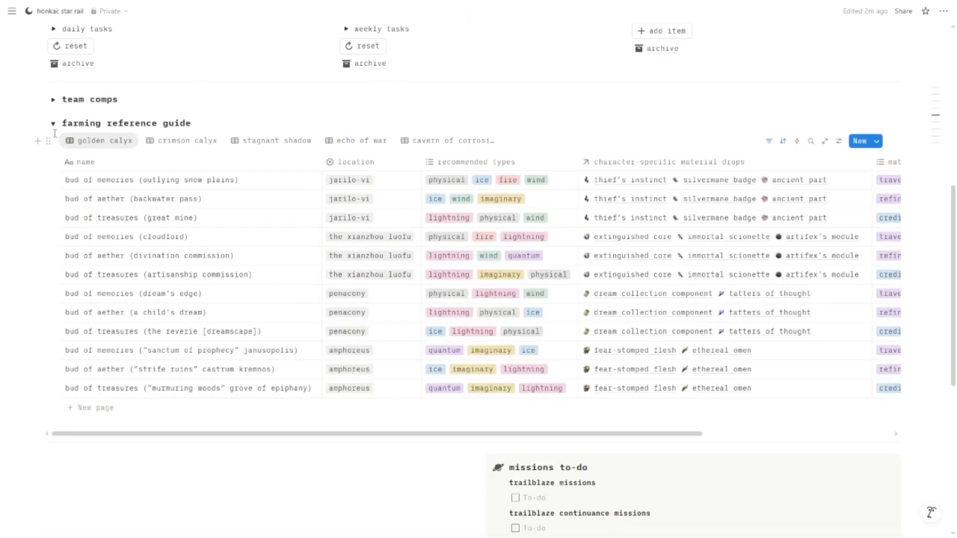
click(53, 123)
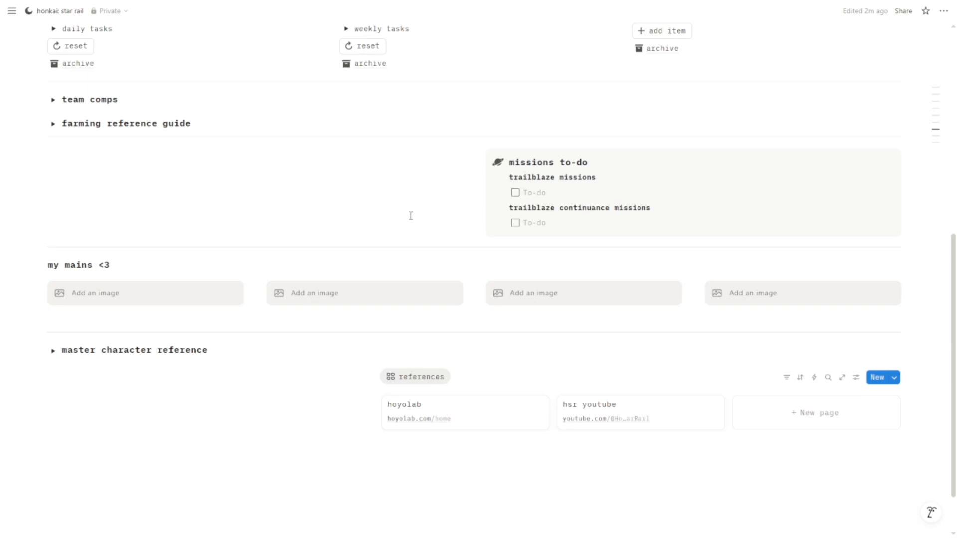
- Insert an embed block in the empty column beside missions to-do and check its link and upload options
click(372, 214)
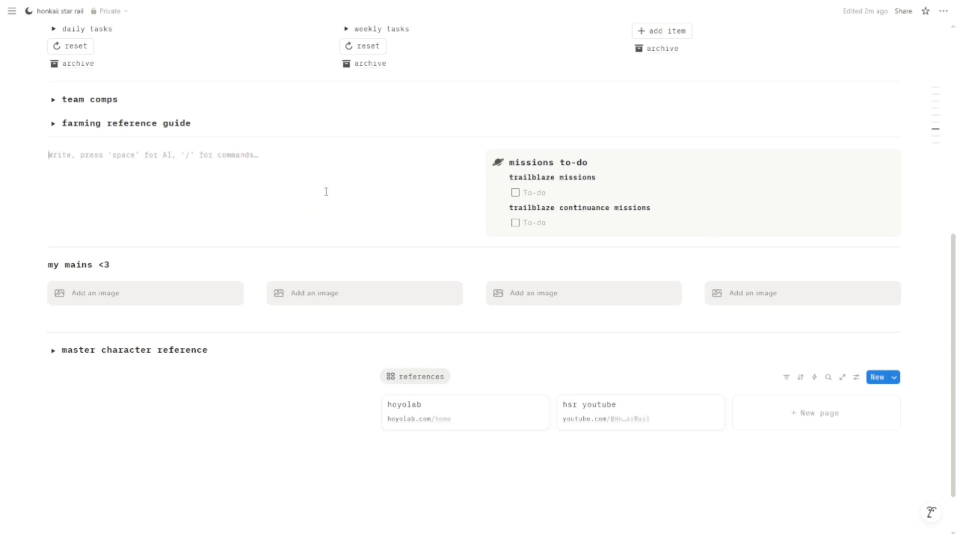
text(/embed)
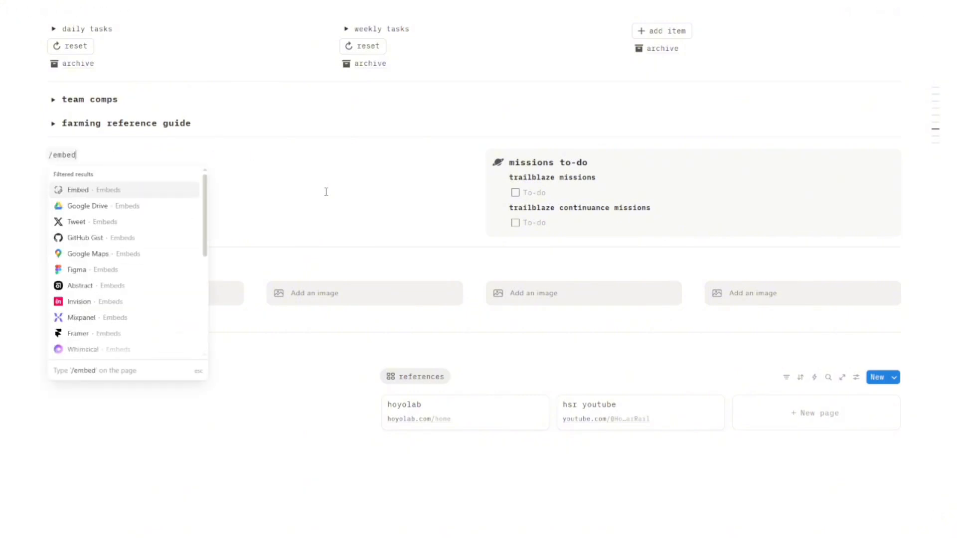
key(Return)
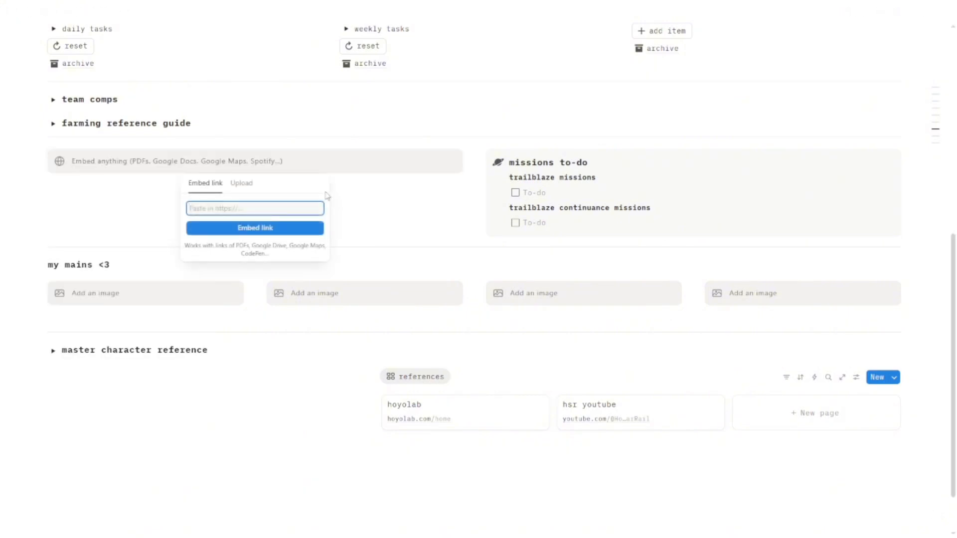
click(241, 183)
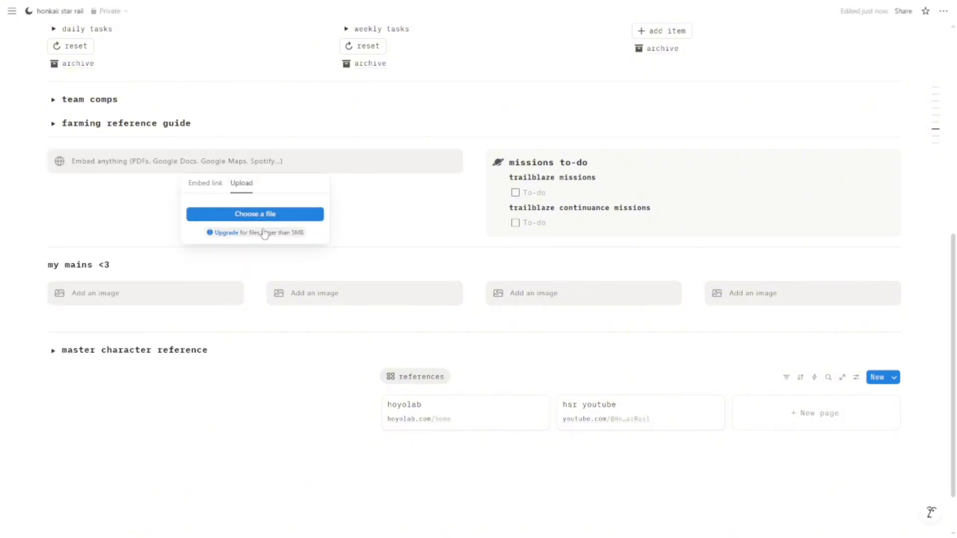
click(208, 191)
click(382, 225)
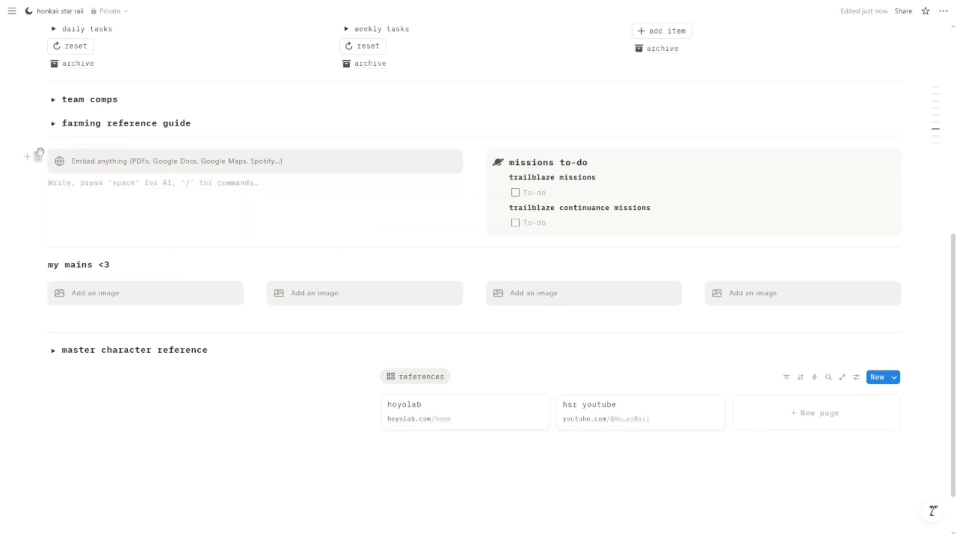
- Delete the empty embed block beside missions to-do
click(37, 157)
click(70, 199)
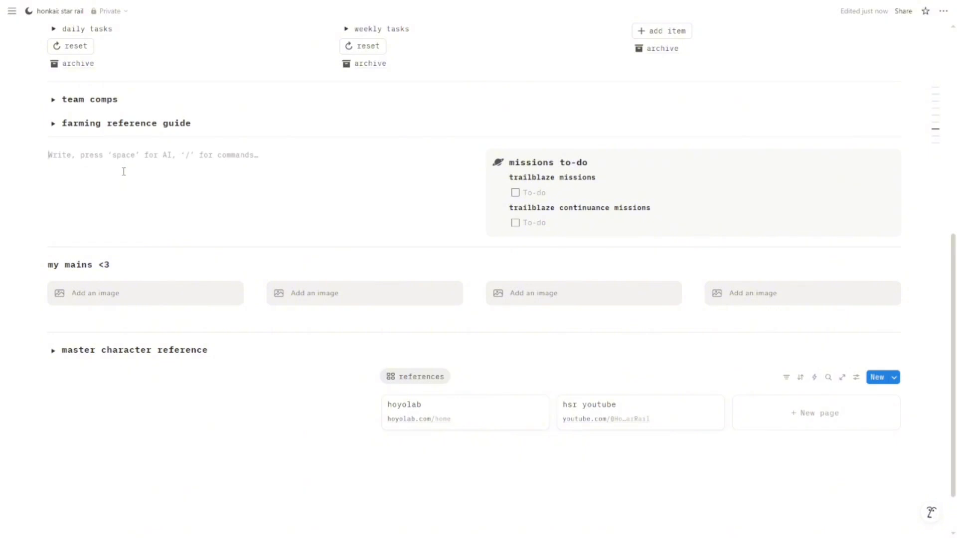
- Check the embed link and upload options of the first image placeholder under my mains <3
click(142, 303)
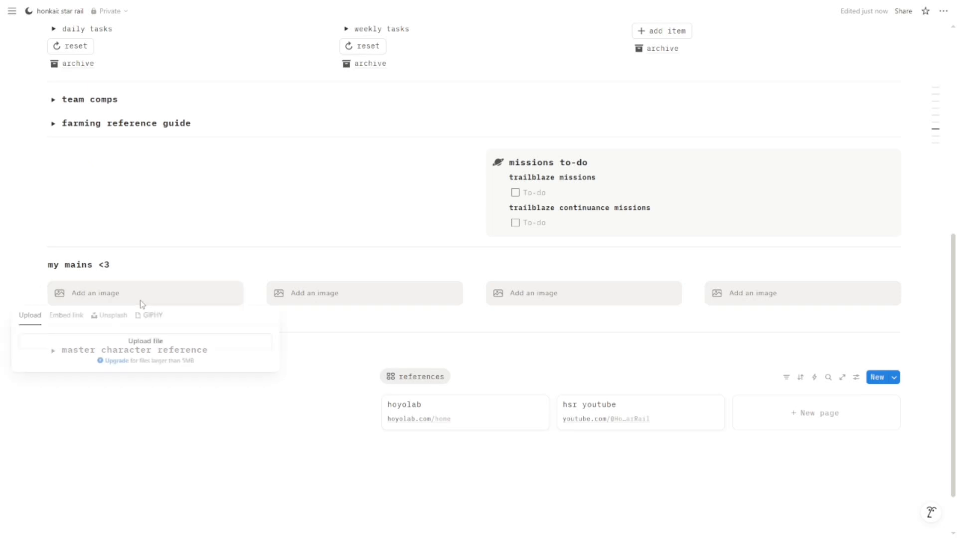
click(67, 316)
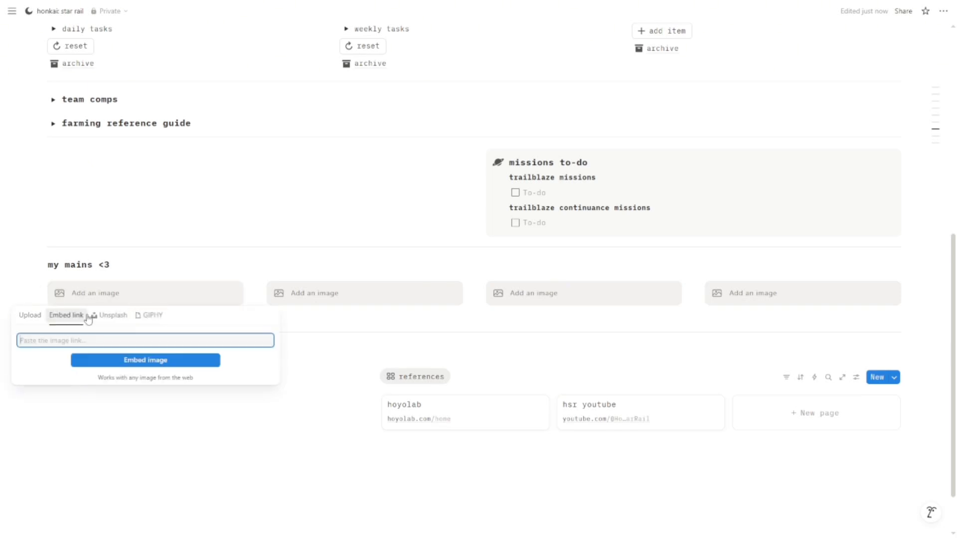
click(36, 316)
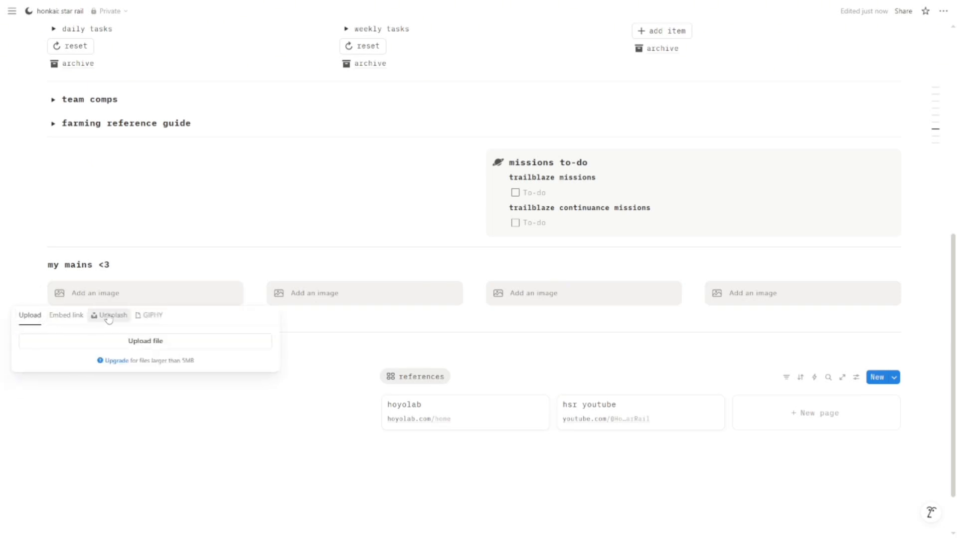
click(182, 287)
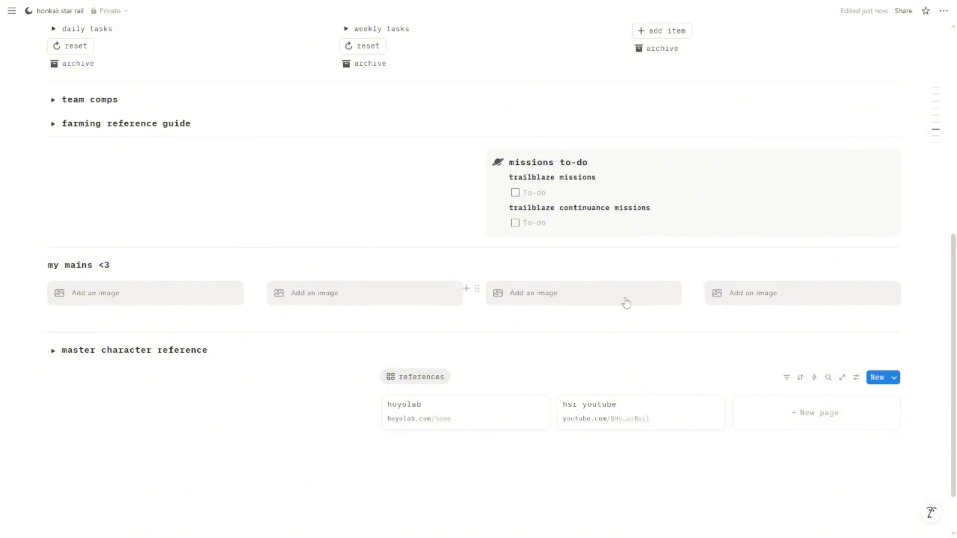
- Expand the master character reference section and look through the all characters table
scroll(455, 306, down, 1)
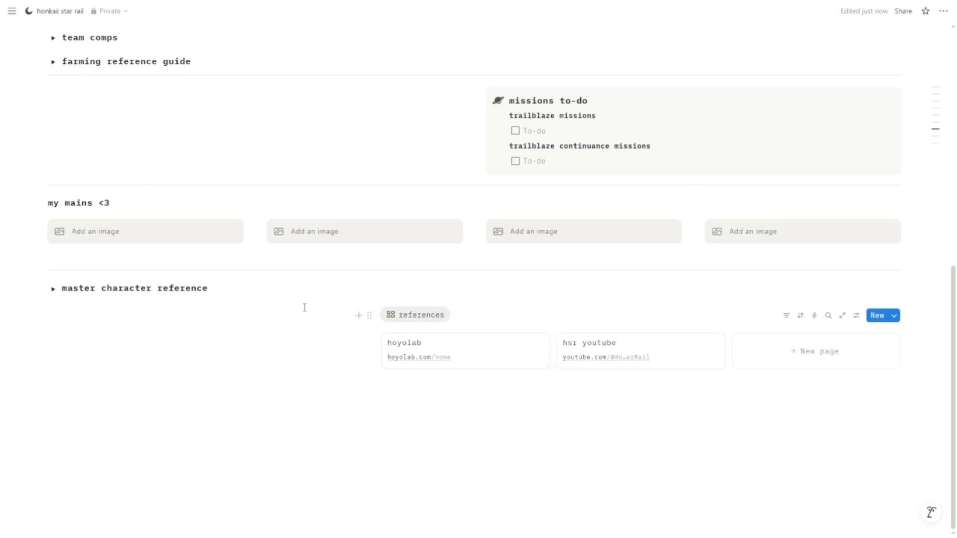
click(54, 288)
scroll(384, 298, down, 15)
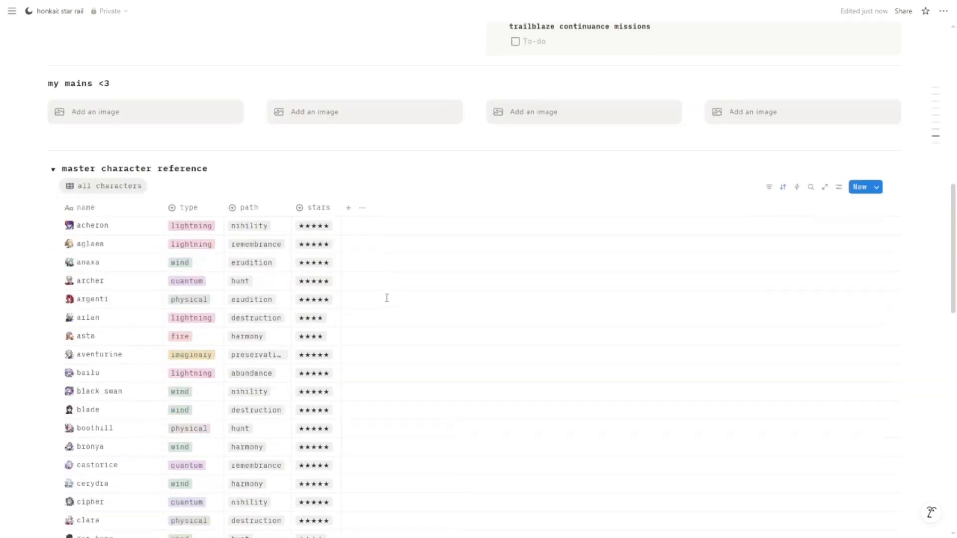
scroll(387, 299, down, 5)
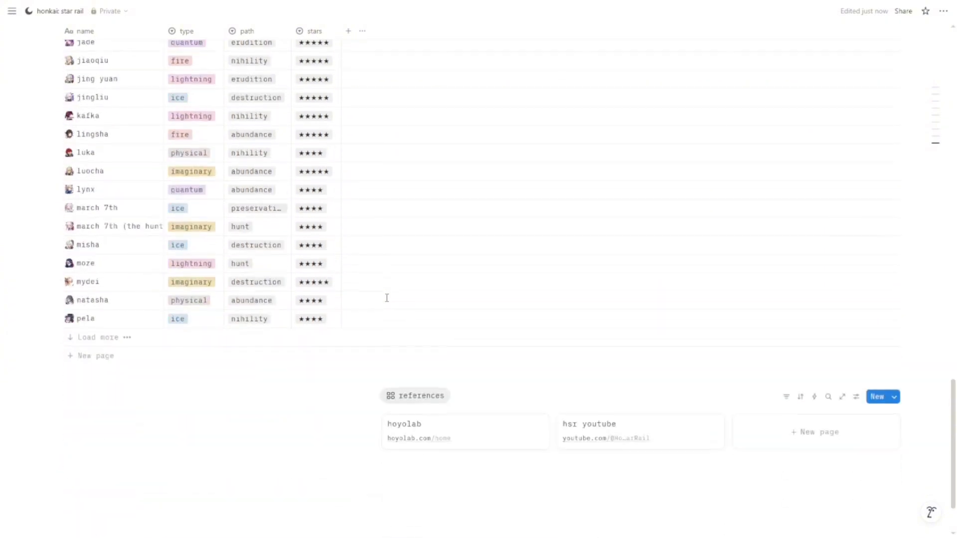
- Look through the rest of the all characters table, including its additional rows, and collapse the master character reference section
scroll(387, 298, up, 7)
scroll(387, 298, down, 7)
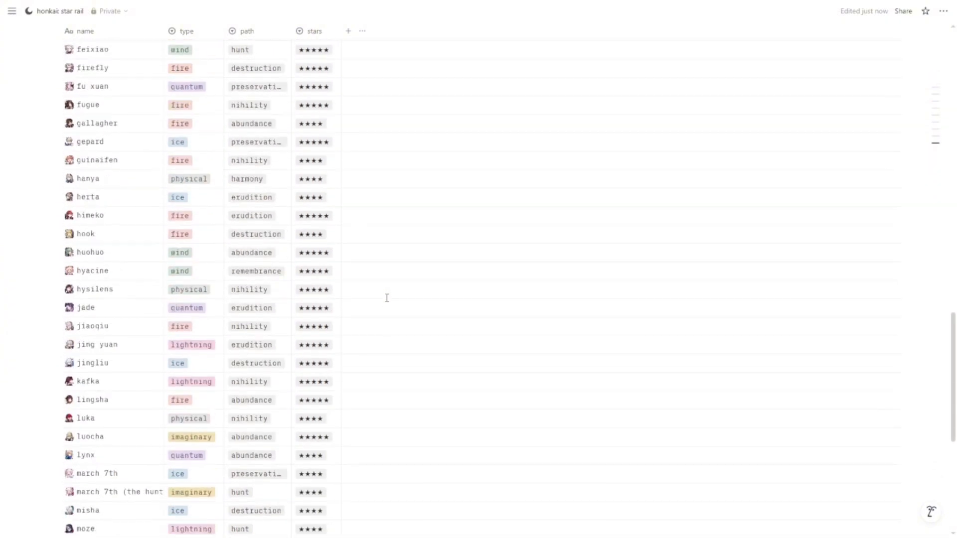
click(115, 343)
scroll(387, 337, down, 8)
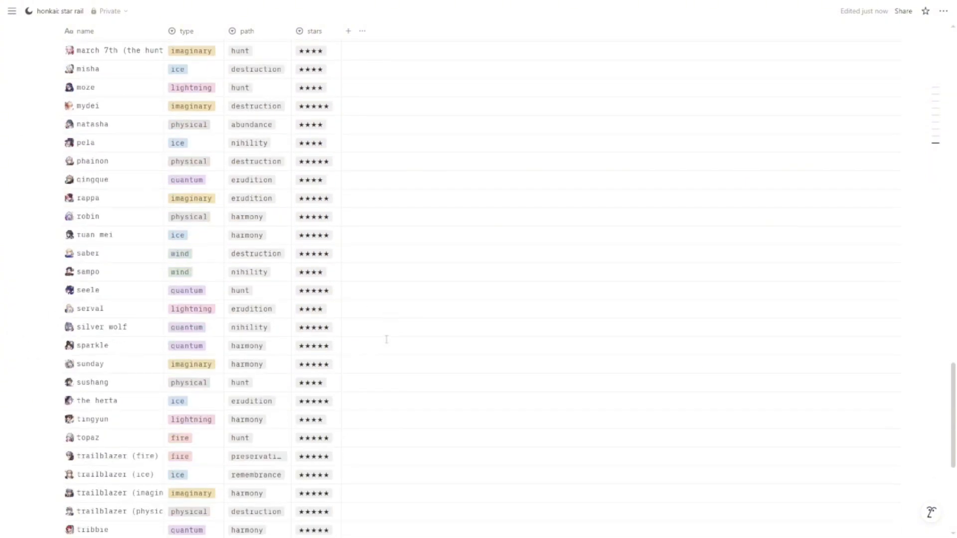
scroll(386, 339, up, 20)
scroll(387, 338, up, 7)
scroll(387, 339, down, 2)
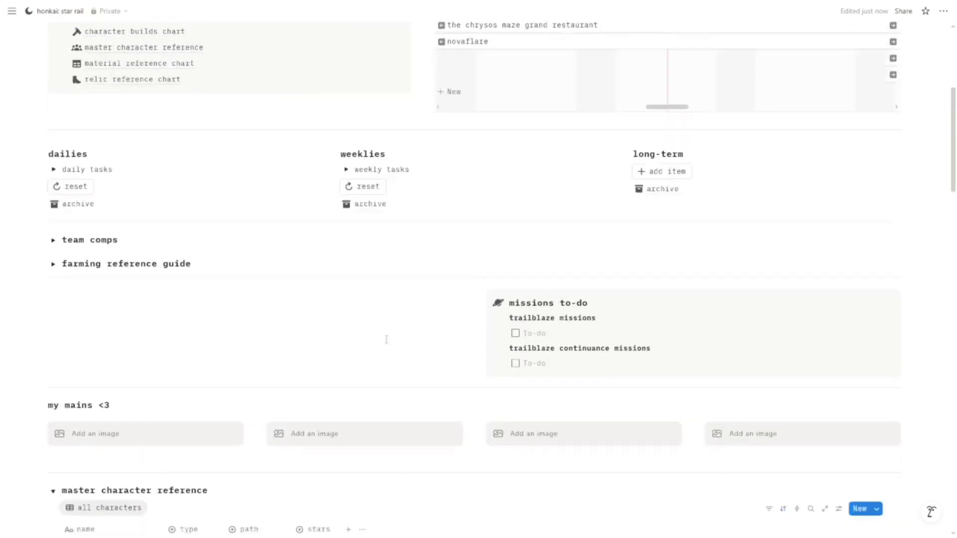
click(52, 417)
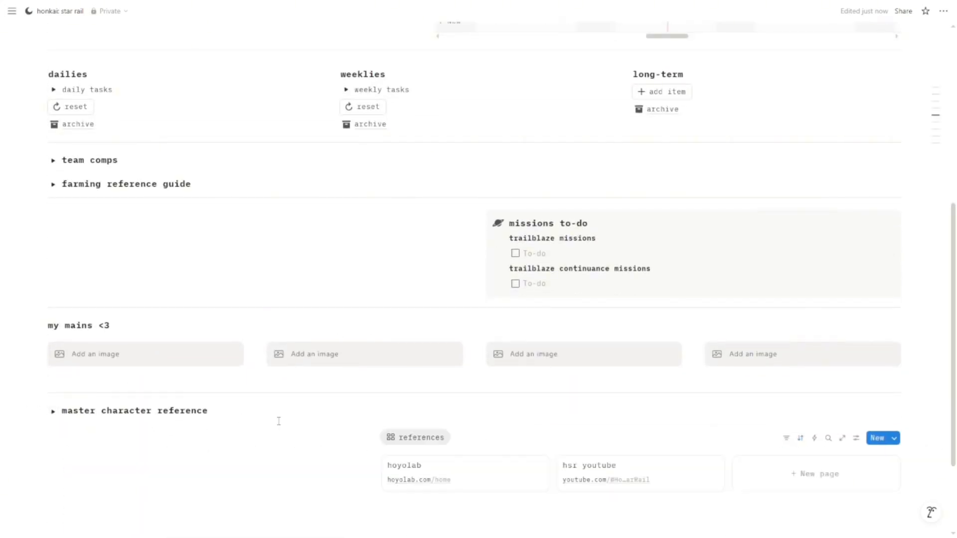
- Open the hoyolab link in the references gallery and return to the full-screen honkai: star rail page
scroll(277, 421, down, 3)
click(439, 357)
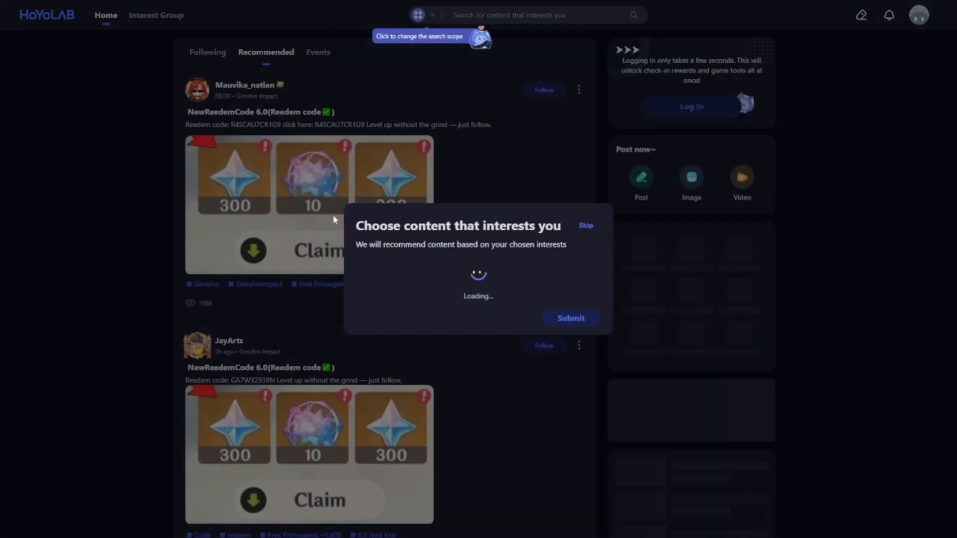
click(477, 35)
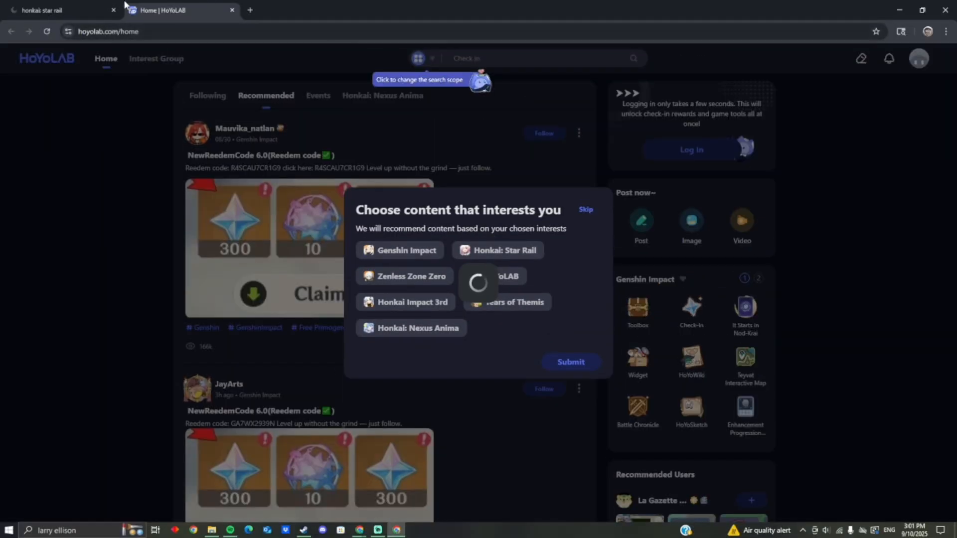
click(95, 9)
key(F11)
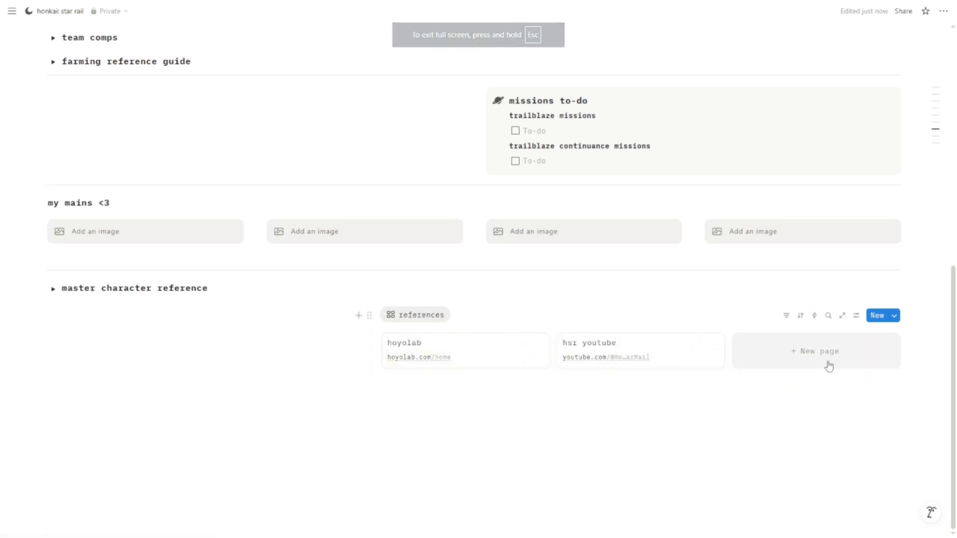
- View the mission log from the menu's trackers and return to the honkai: star rail page
click(174, 331)
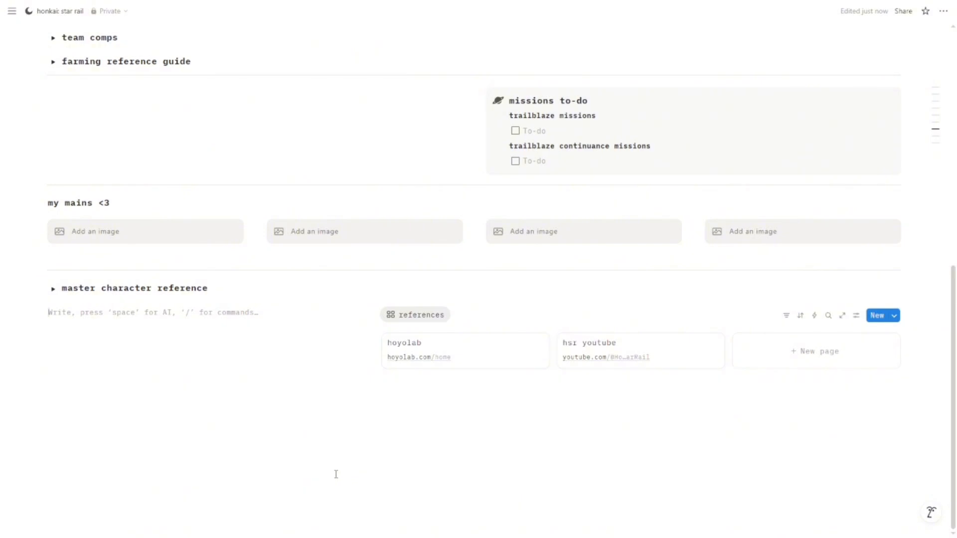
scroll(336, 474, up, 9)
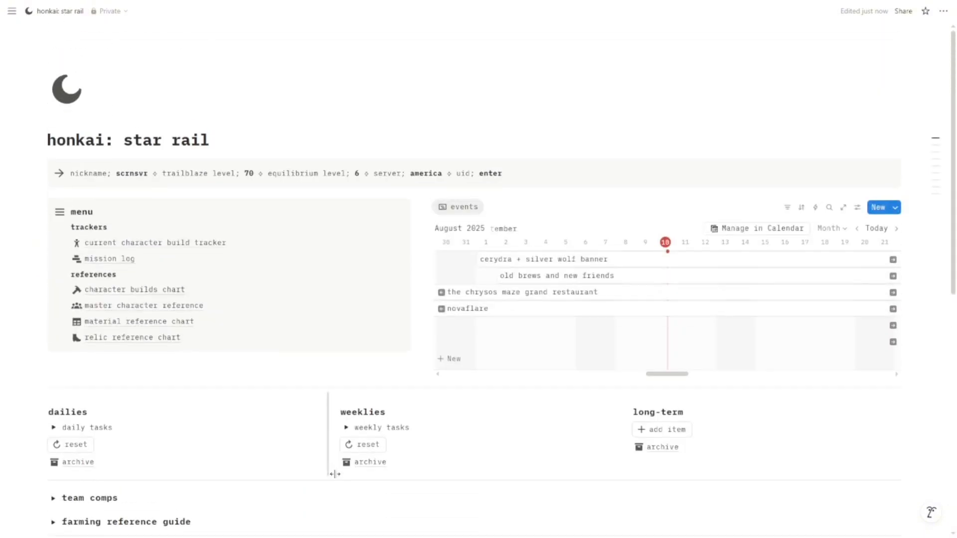
click(223, 258)
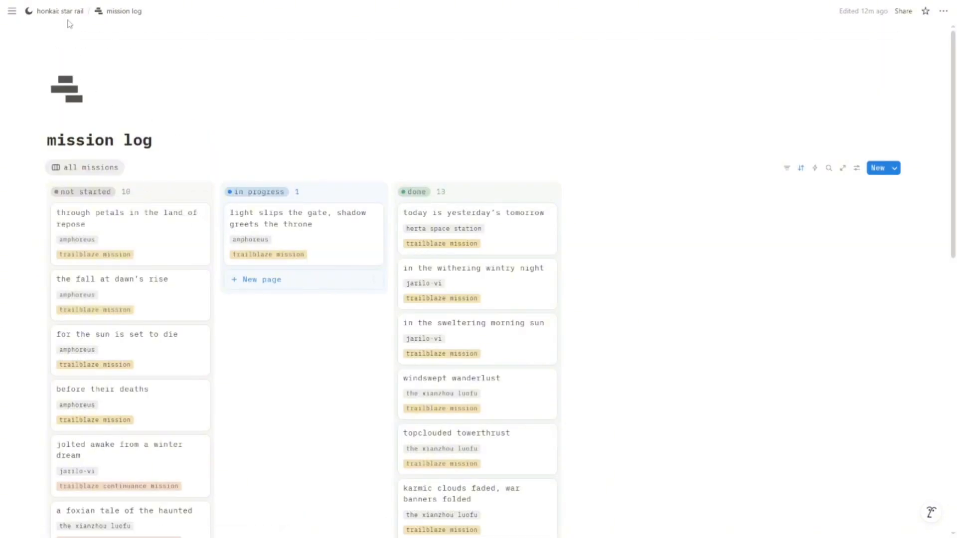
click(62, 12)
- Create a new page under character builds in the current character build tracker and review its property list
click(154, 246)
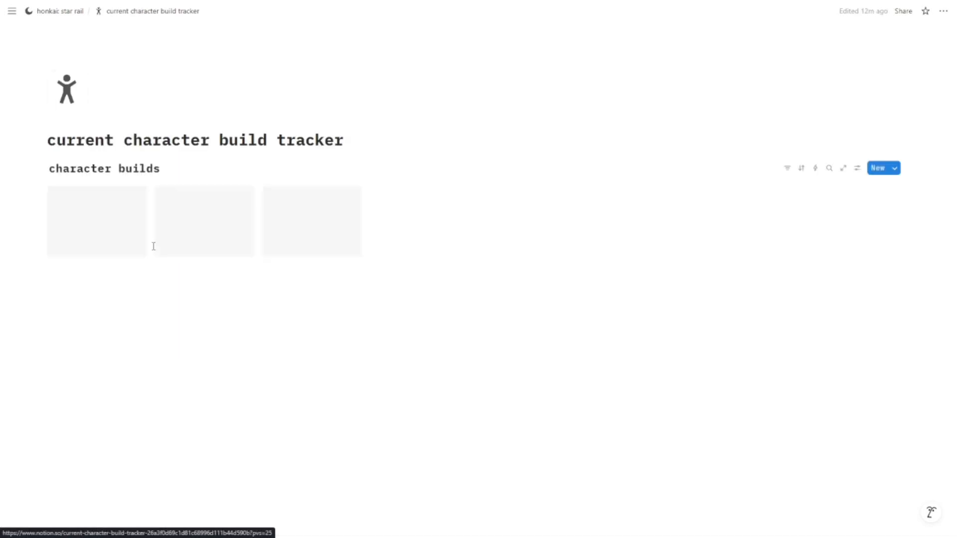
click(97, 196)
scroll(337, 166, down, 5)
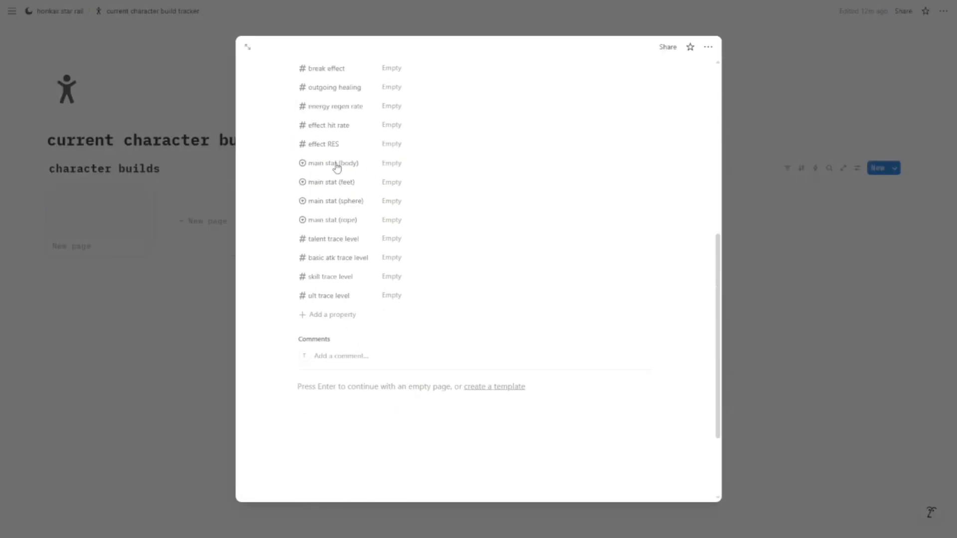
scroll(337, 167, up, 8)
scroll(336, 167, down, 4)
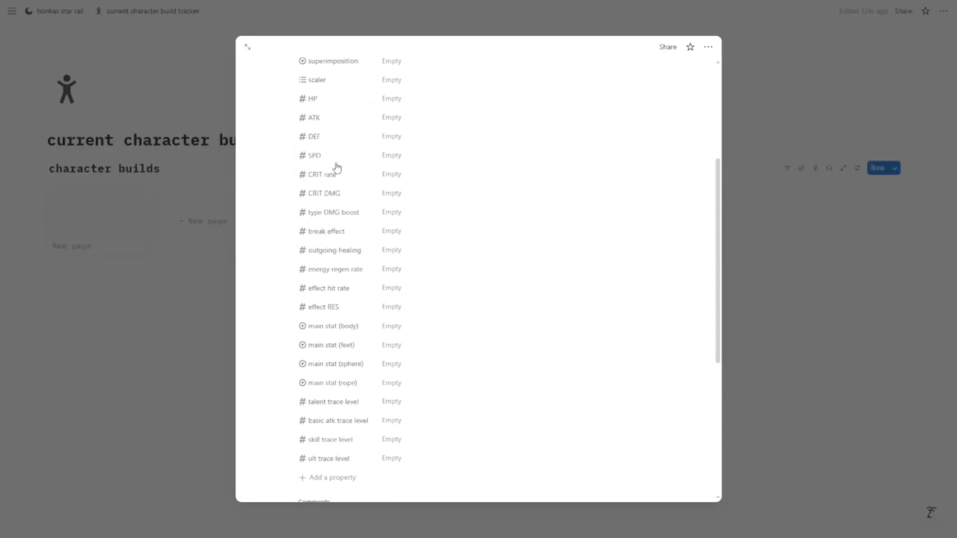
scroll(337, 167, down, 5)
- Check the available options of the new build page's main stat properties and the effect RES field without choosing any
click(412, 184)
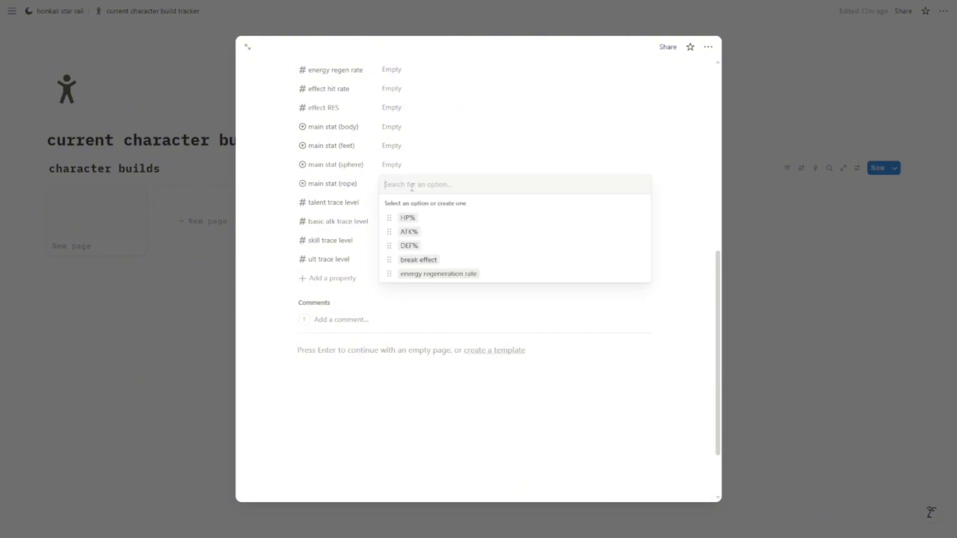
click(422, 162)
click(421, 162)
click(436, 150)
click(438, 147)
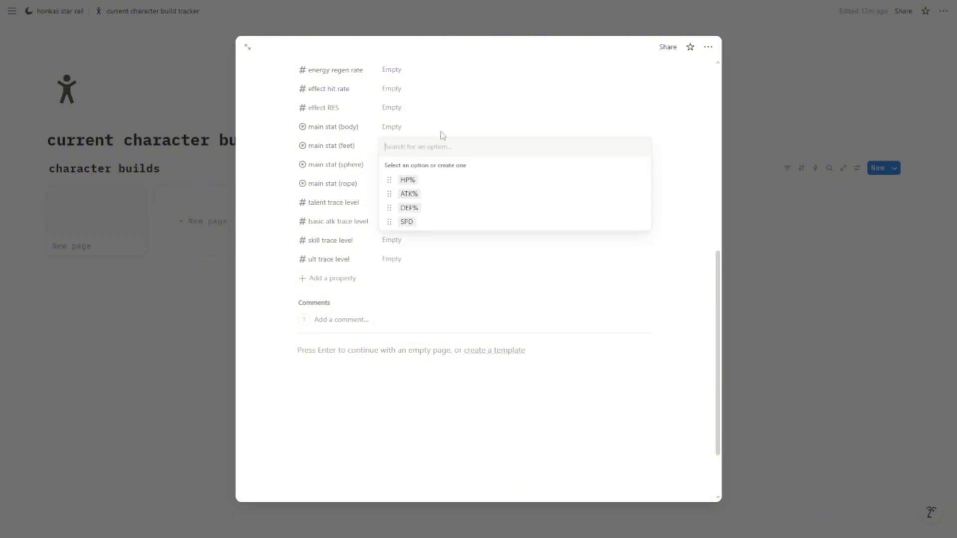
click(441, 134)
click(443, 131)
click(448, 106)
click(449, 107)
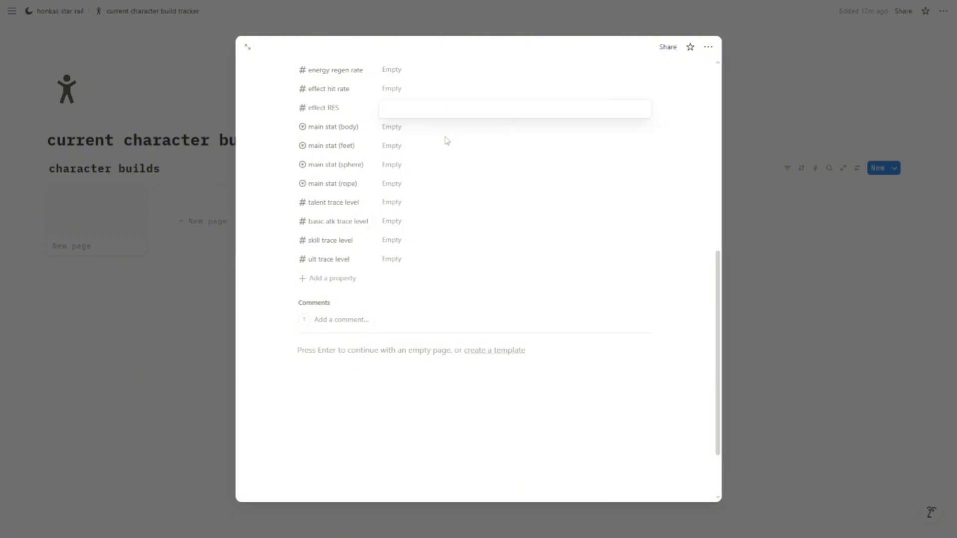
- Check the options for relic sets, planar ornament set, eidolons and rating, leave them empty, and close the build page
scroll(444, 135, up, 10)
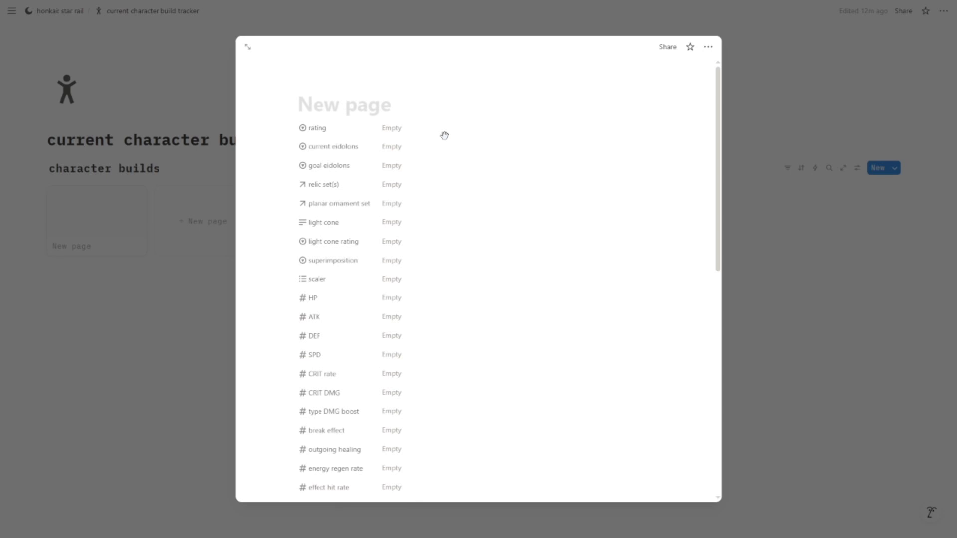
click(398, 184)
click(456, 167)
click(413, 204)
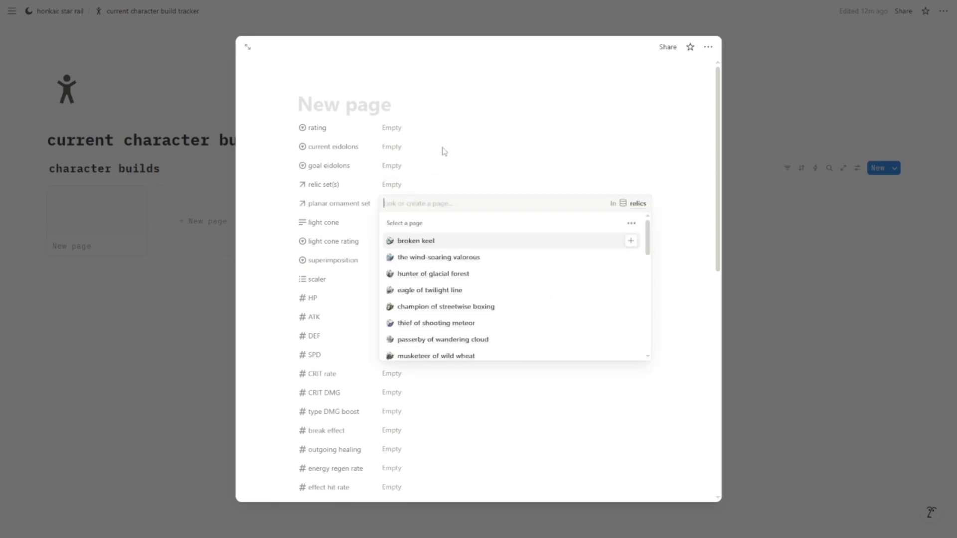
click(444, 151)
click(417, 166)
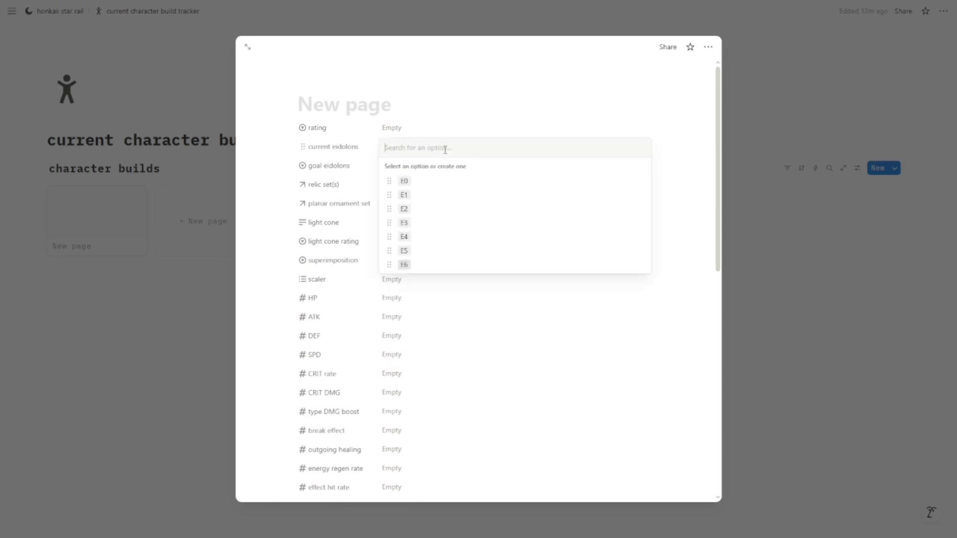
click(513, 134)
click(461, 130)
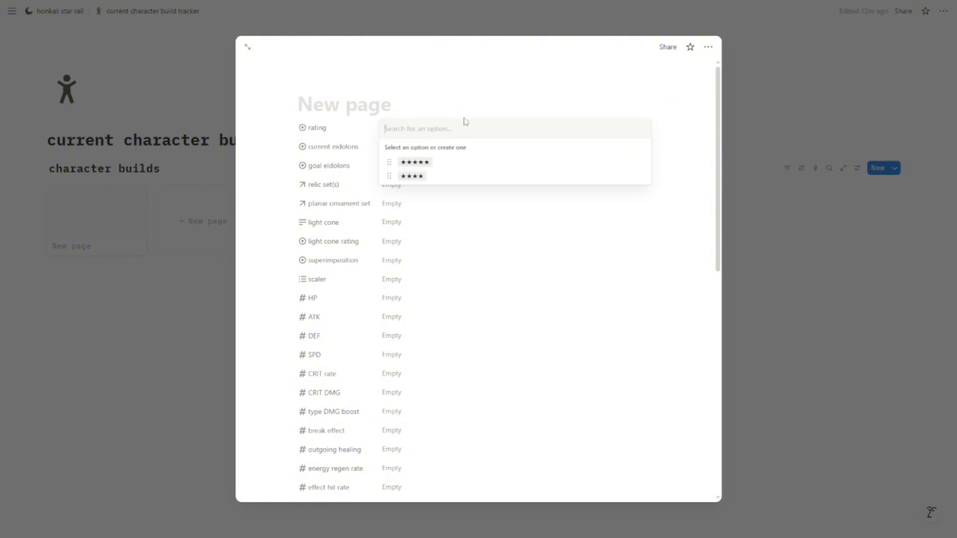
click(422, 111)
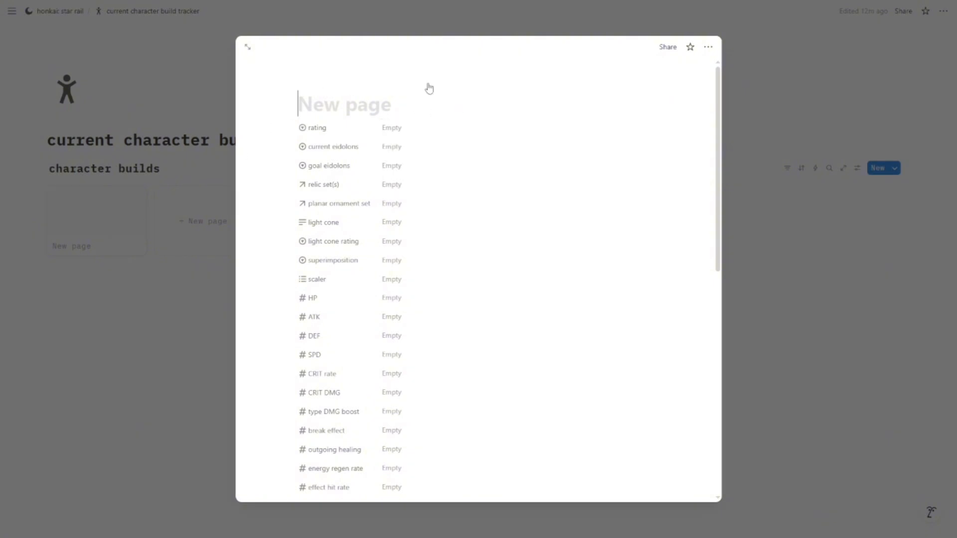
click(180, 220)
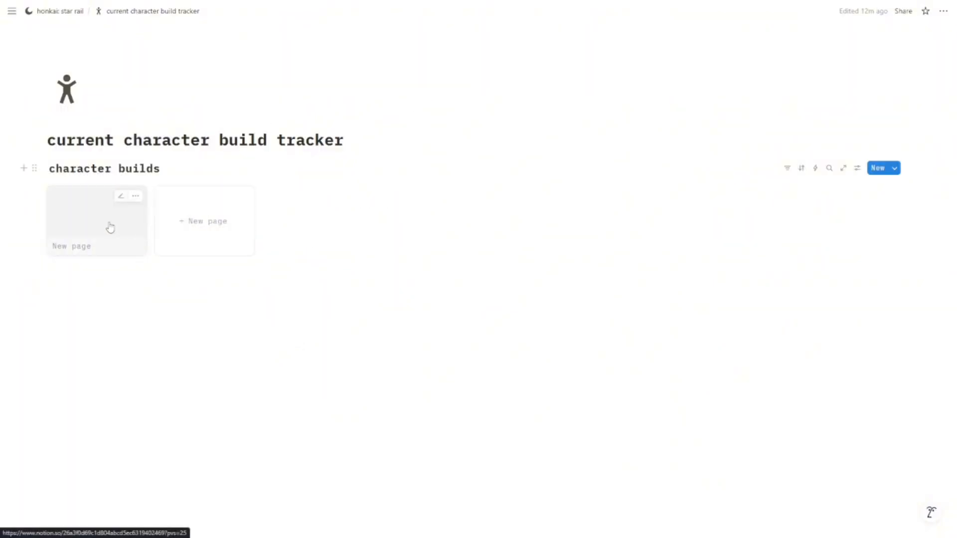
- Add a cover to the new build page and change it to the second James Webb Telescope gallery image
click(130, 252)
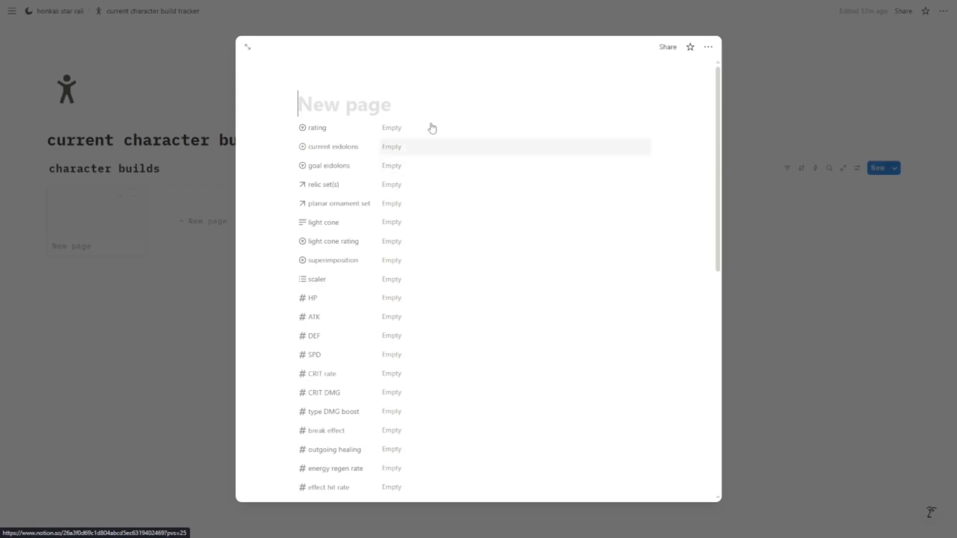
click(365, 79)
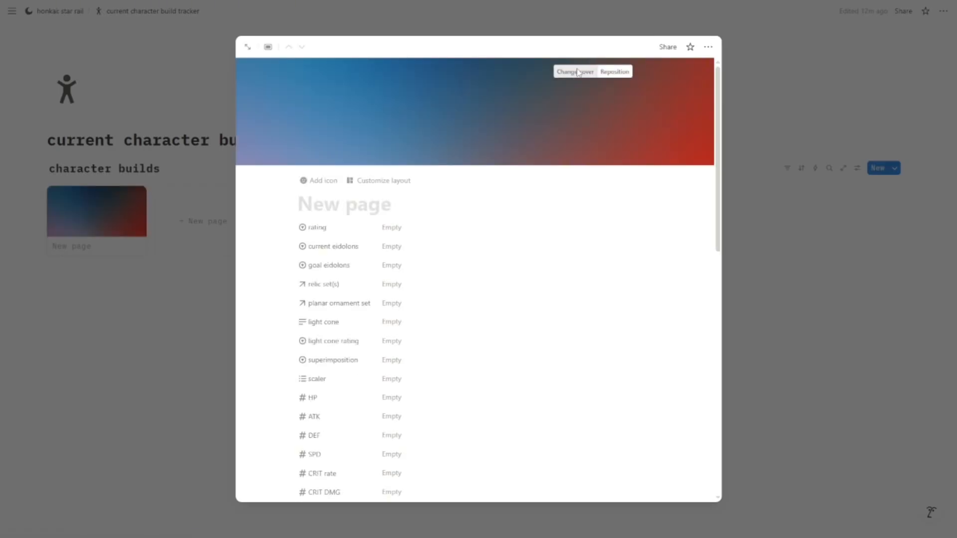
click(575, 71)
click(559, 253)
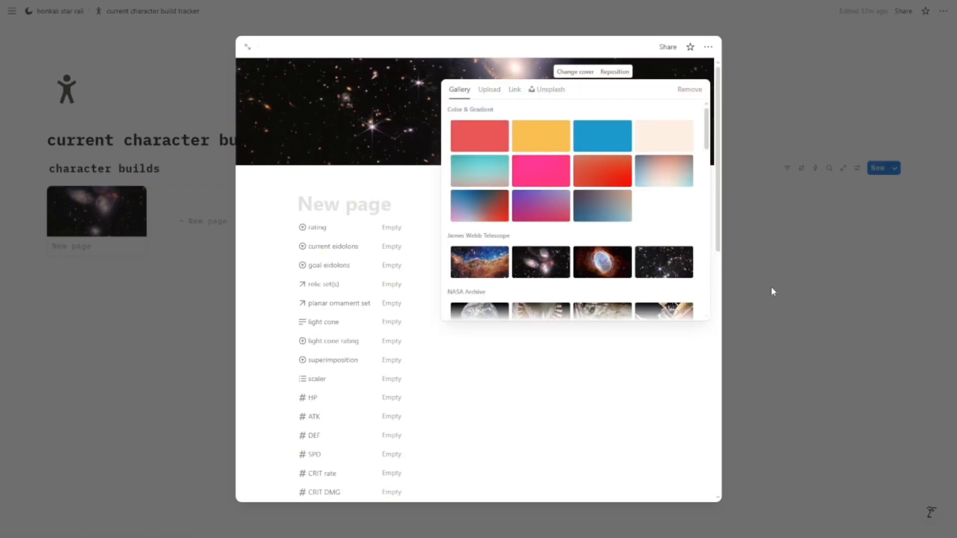
click(771, 289)
click(771, 289)
click(88, 254)
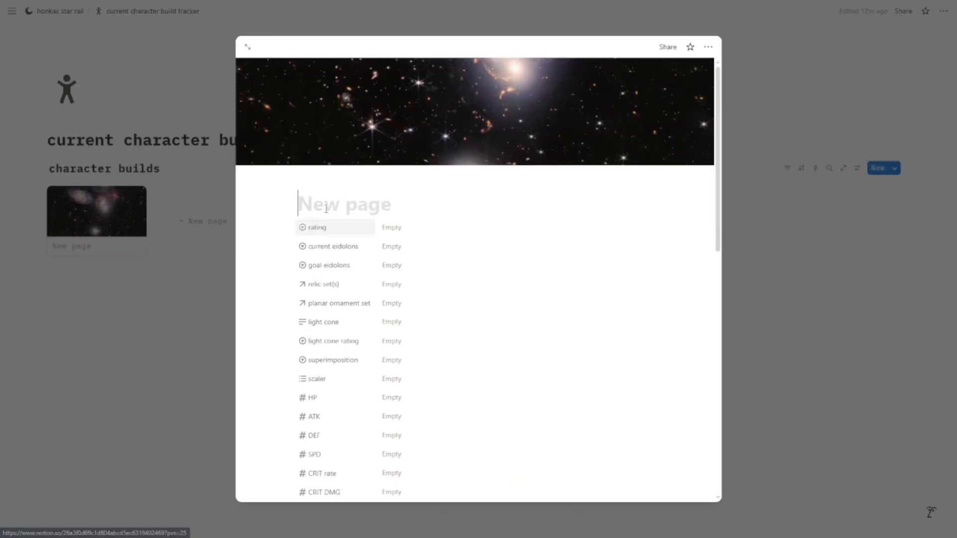
click(870, 285)
- Delete the untitled page from character builds and return to the honkai: star rail page
right_click(104, 247)
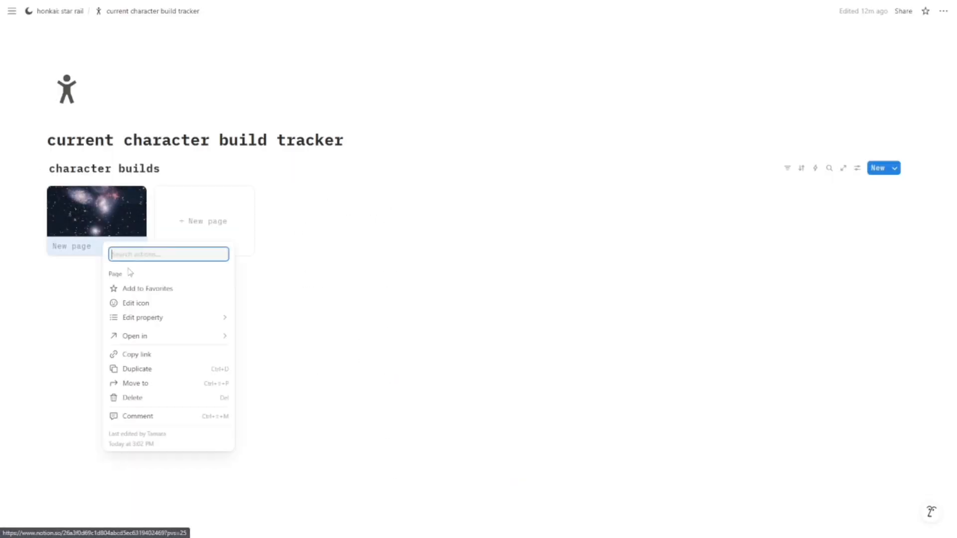
click(131, 397)
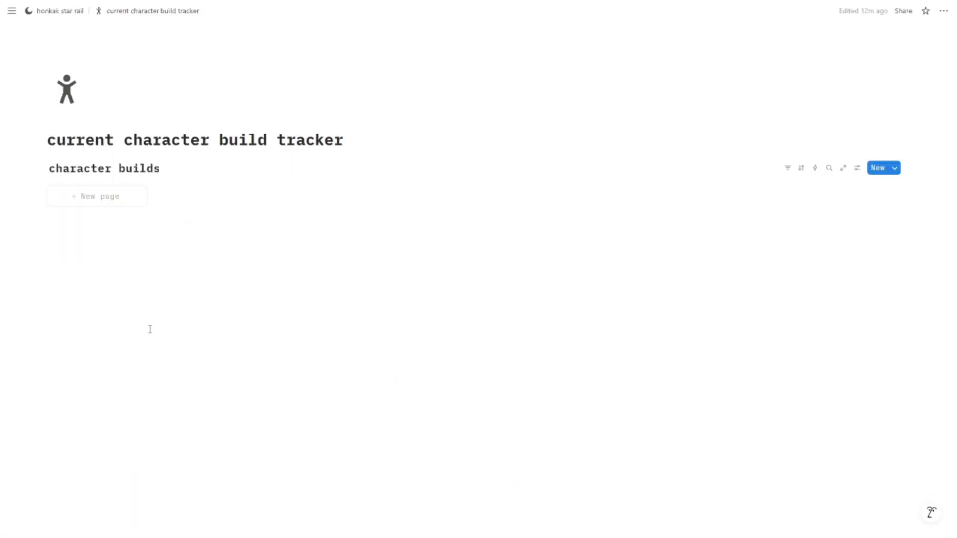
click(67, 12)
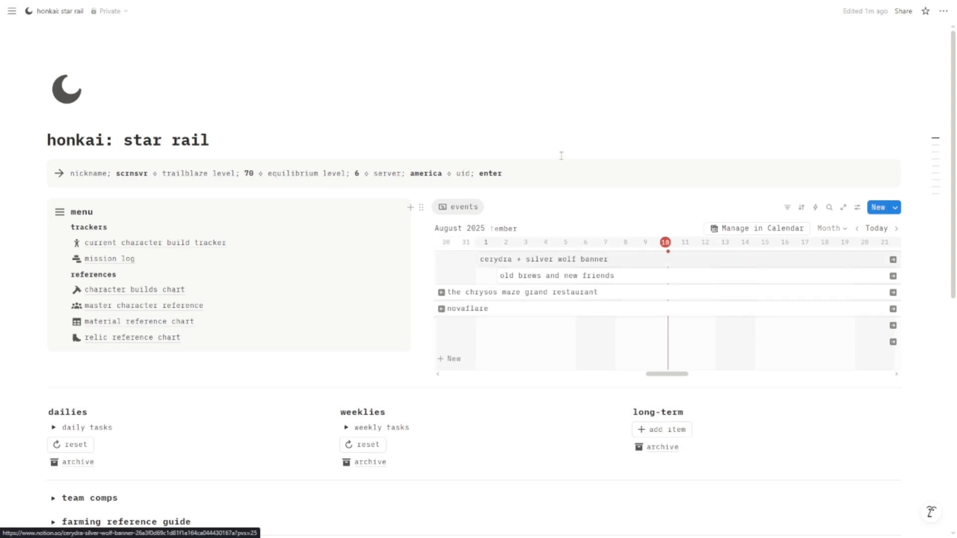